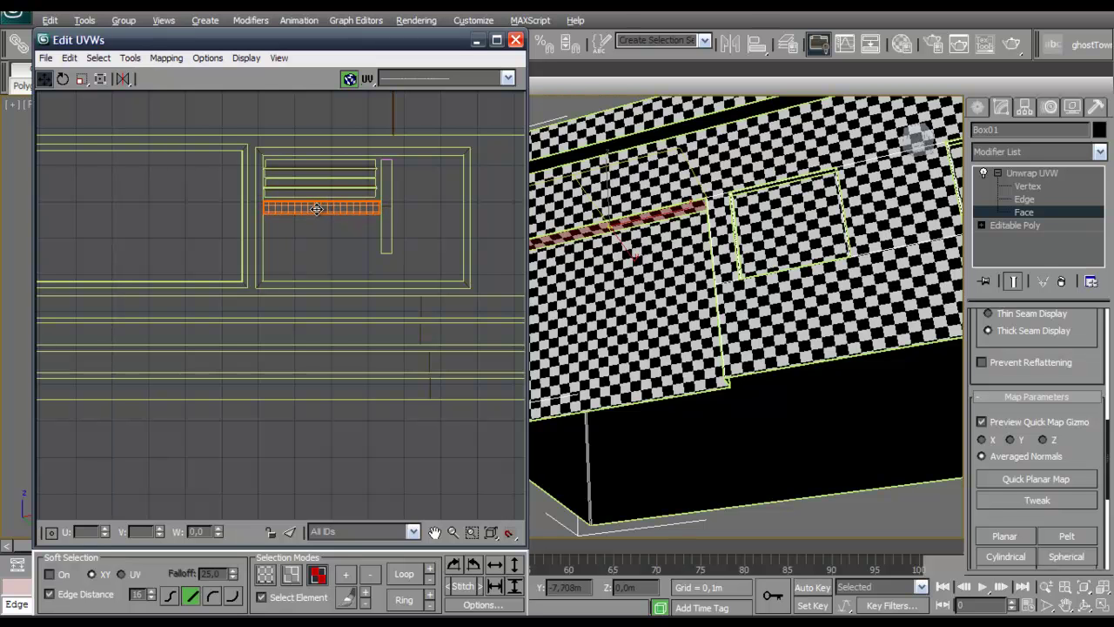
Step: Scale down the selected horizontal UV strip slightly and move it up beneath the stacked strips inside the rectangular frame shell
{"action": "scroll", "coordinate": [310, 268], "scroll_direction": "up", "scroll_amount": 4}
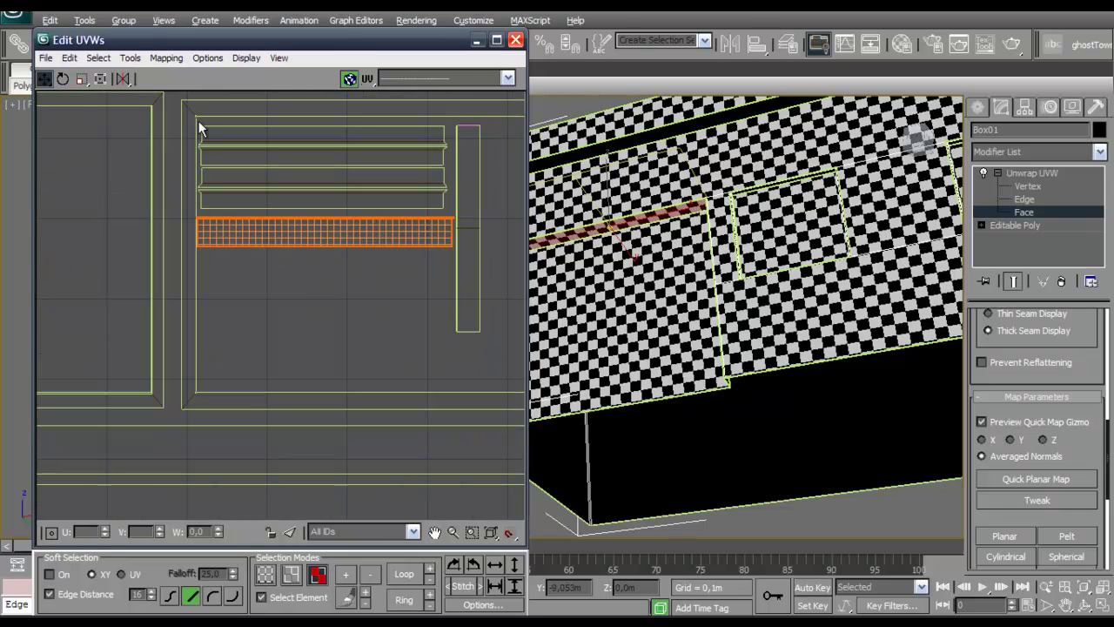
{"action": "left_click", "coordinate": [83, 78]}
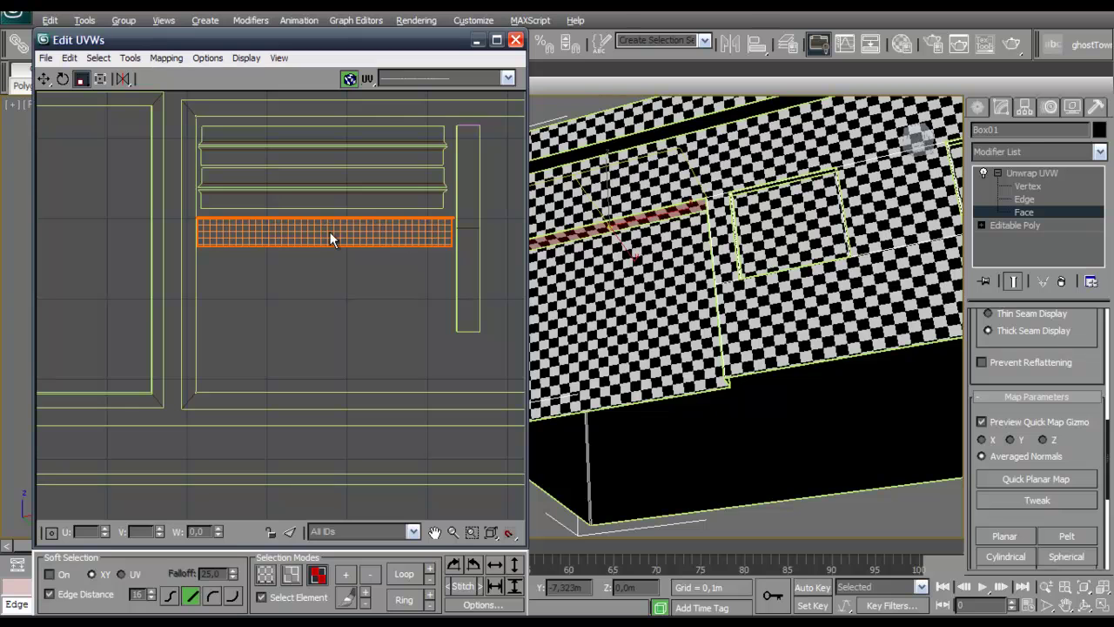
{"action": "left_click_drag", "start_coordinate": [331, 239], "coordinate": [328, 234]}
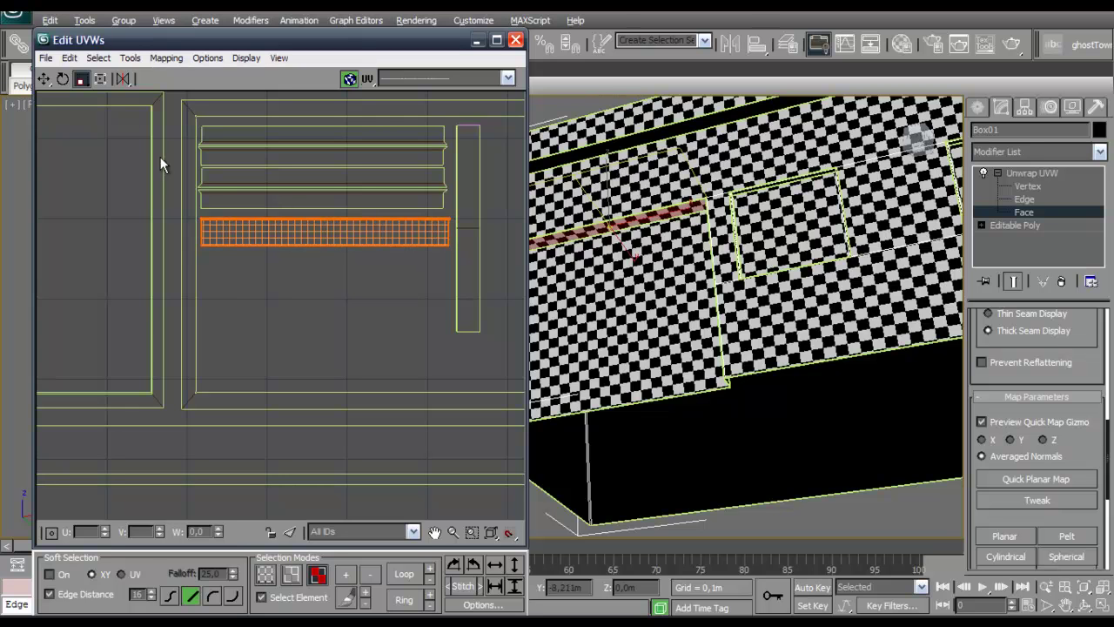
{"action": "left_click", "coordinate": [45, 77]}
{"action": "left_click_drag", "start_coordinate": [322, 233], "coordinate": [322, 228]}
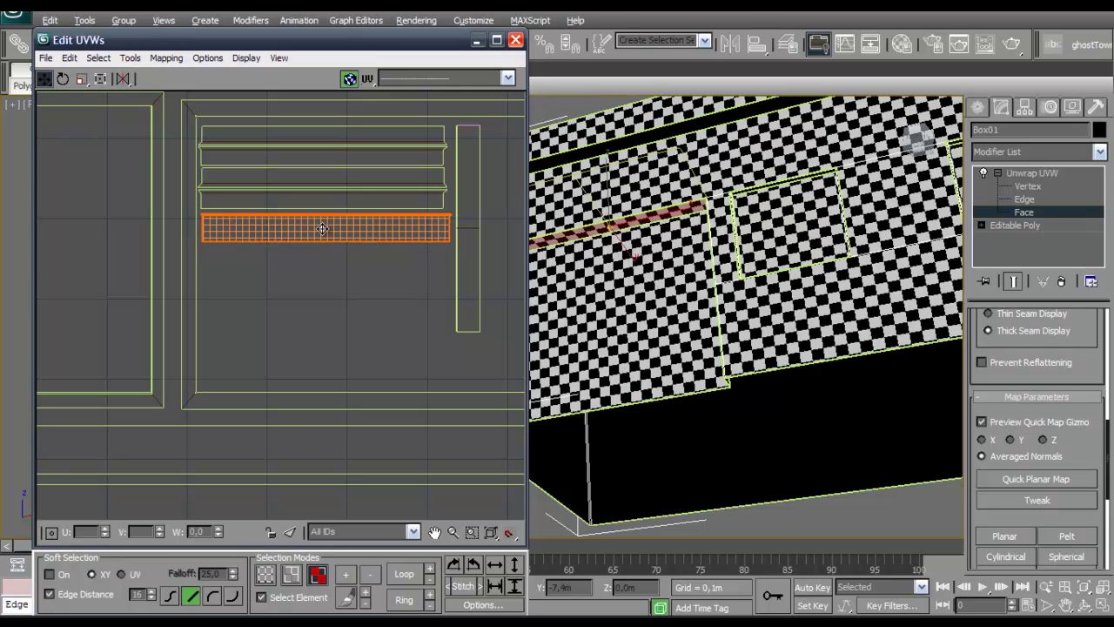
Step: Select the outermost of the four separate vertical UV strips and switch the viewport to wireframe to locate its face on the building
{"action": "middle_click_drag", "start_coordinate": [380, 358], "coordinate": [329, 335]}
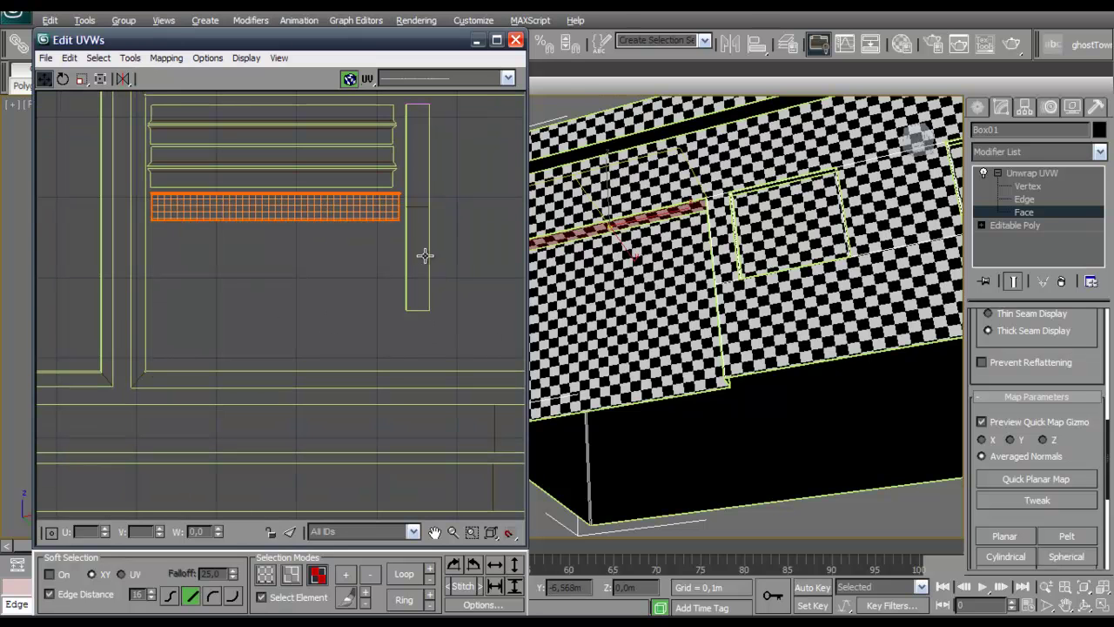
{"action": "middle_click_drag", "start_coordinate": [425, 255], "coordinate": [313, 263]}
{"action": "scroll", "coordinate": [331, 286], "scroll_direction": "down", "scroll_amount": 5}
{"action": "middle_click_drag", "start_coordinate": [385, 304], "coordinate": [202, 353]}
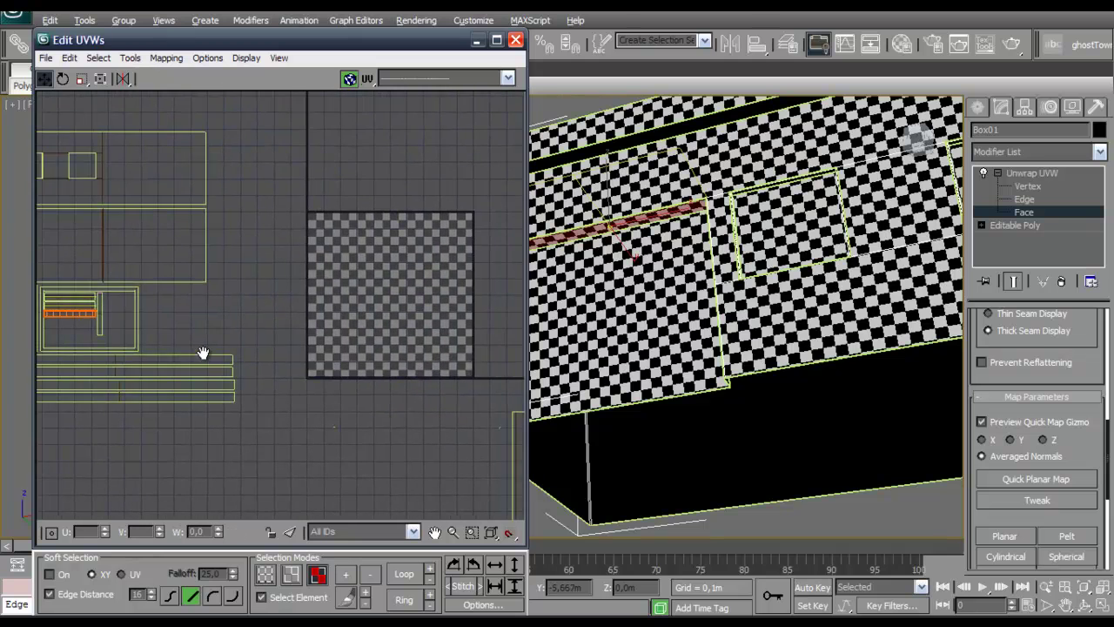
{"action": "middle_click_drag", "start_coordinate": [362, 325], "coordinate": [230, 114]}
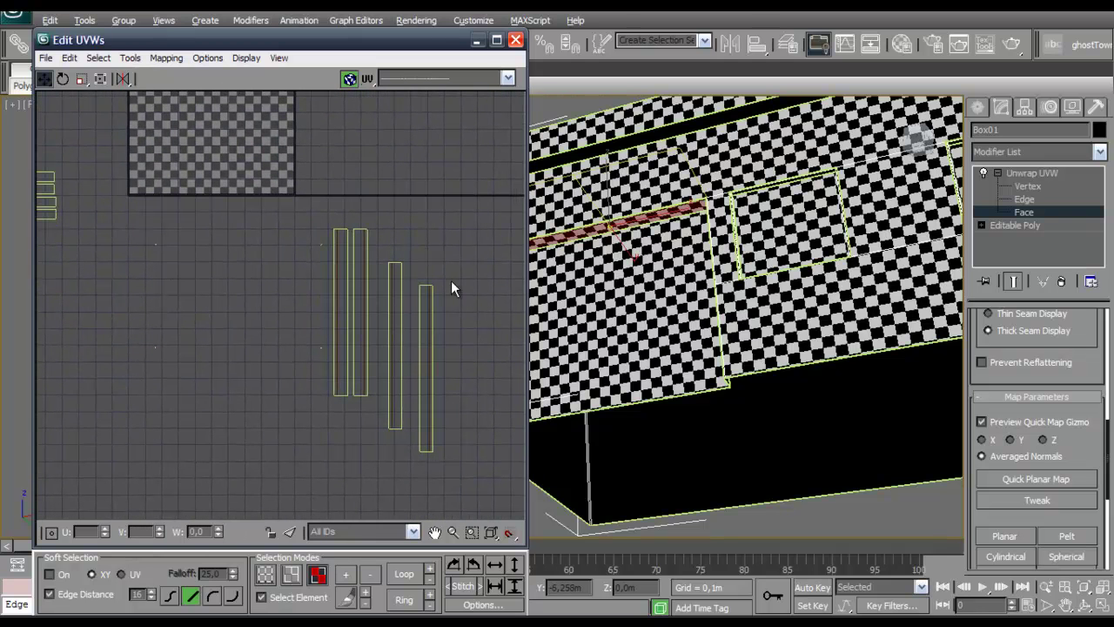
{"action": "left_click", "coordinate": [430, 313]}
{"action": "middle_click_drag", "start_coordinate": [767, 294], "coordinate": [822, 348], "text": "alt"}
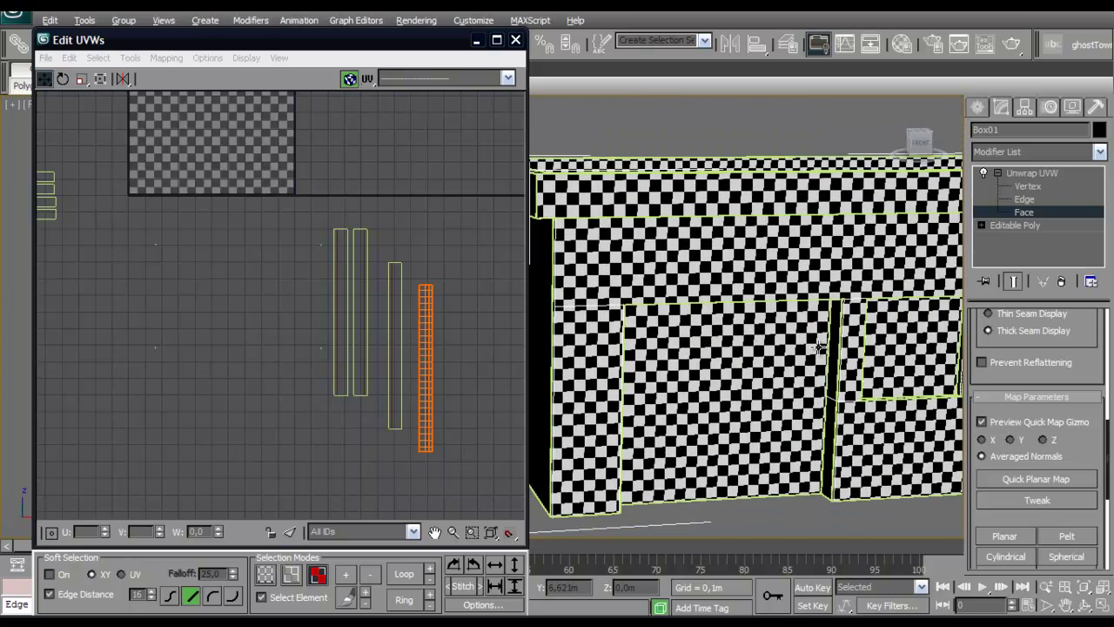
{"action": "key", "text": "F3"}
{"action": "scroll", "coordinate": [811, 341], "scroll_direction": "up", "scroll_amount": 5}
{"action": "middle_click_drag", "start_coordinate": [810, 340], "coordinate": [624, 308]}
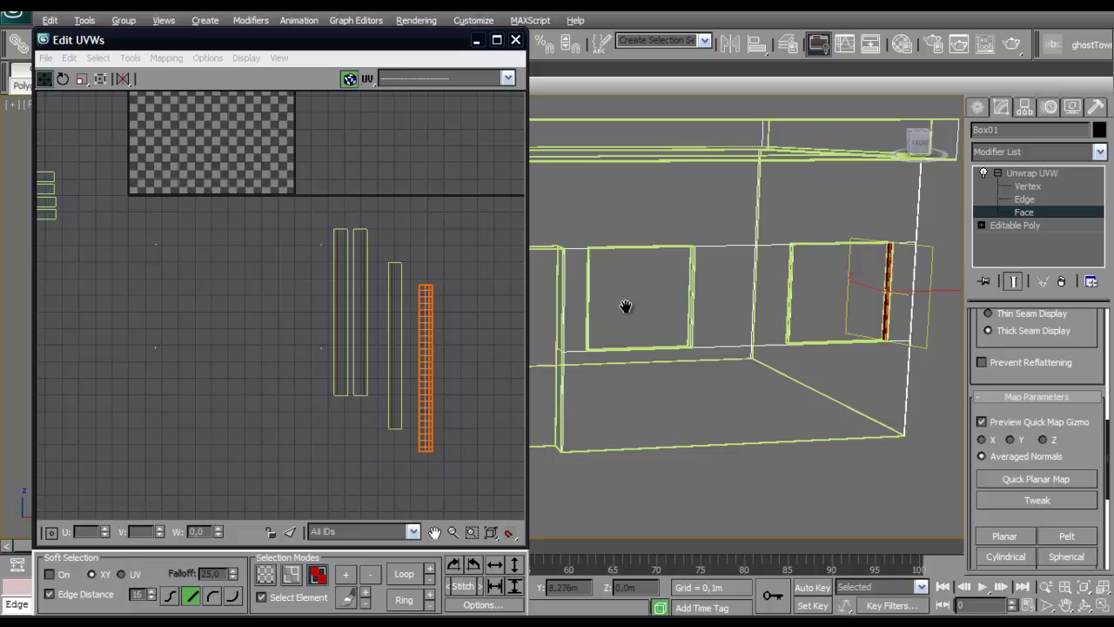
Step: Examine which window recess faces the separate vertical UV strips and the lowest horizontal strip in the frame belong to
{"action": "left_click", "coordinate": [393, 328]}
{"action": "middle_click_drag", "start_coordinate": [766, 353], "coordinate": [722, 357]}
{"action": "key", "text": "super"}
{"action": "left_click", "coordinate": [435, 294]}
{"action": "middle_click_drag", "start_coordinate": [428, 288], "coordinate": [383, 287]}
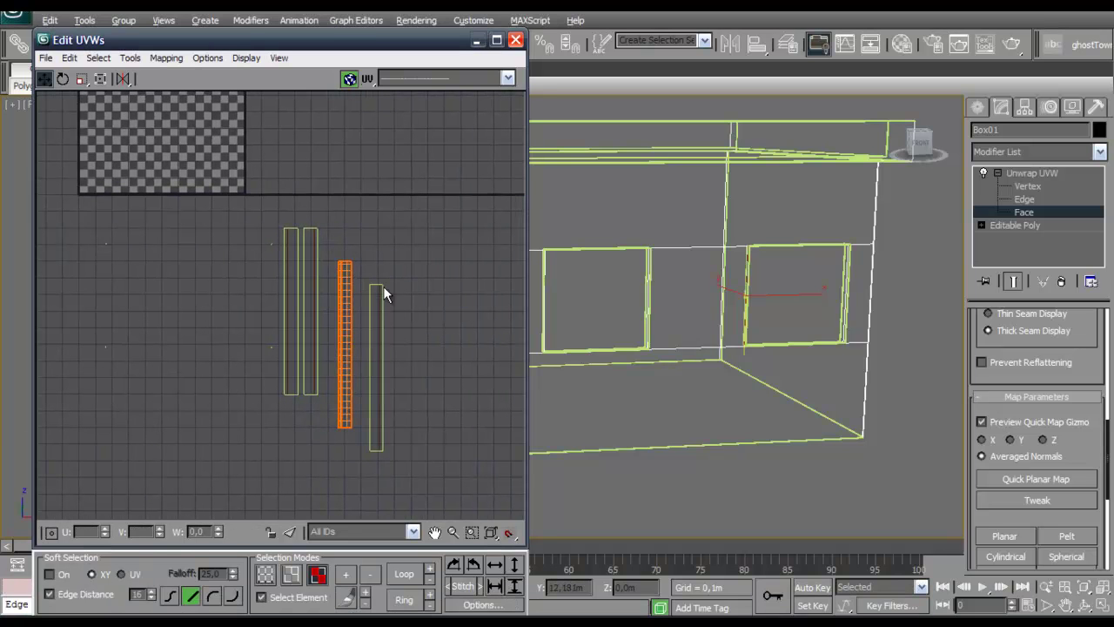
{"action": "scroll", "coordinate": [367, 322], "scroll_direction": "down", "scroll_amount": 6}
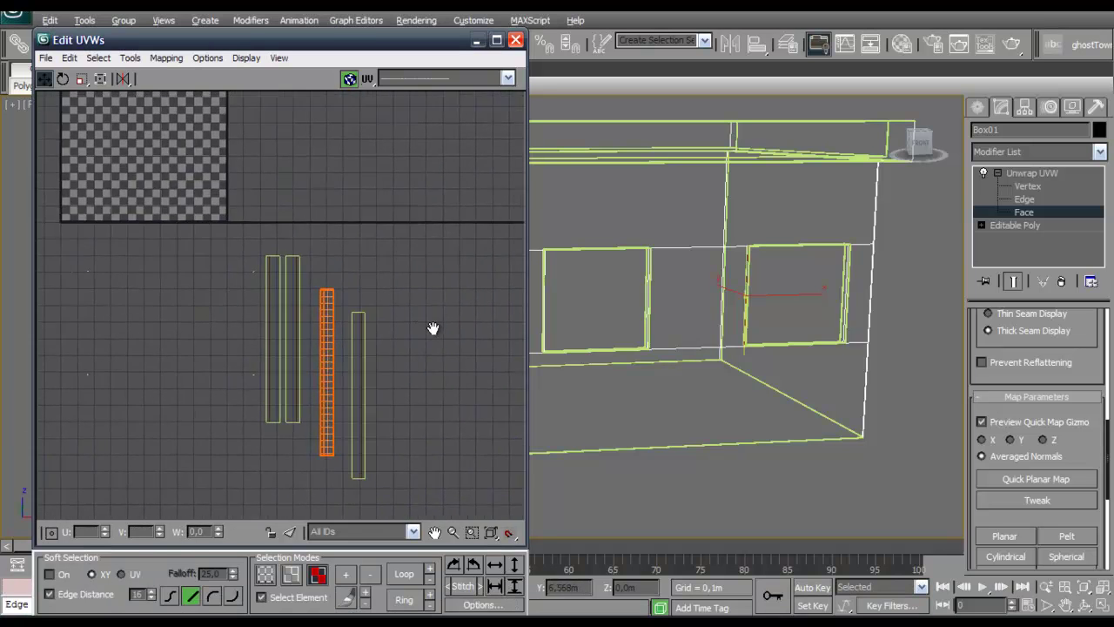
{"action": "scroll", "coordinate": [367, 323], "scroll_direction": "up", "scroll_amount": 5}
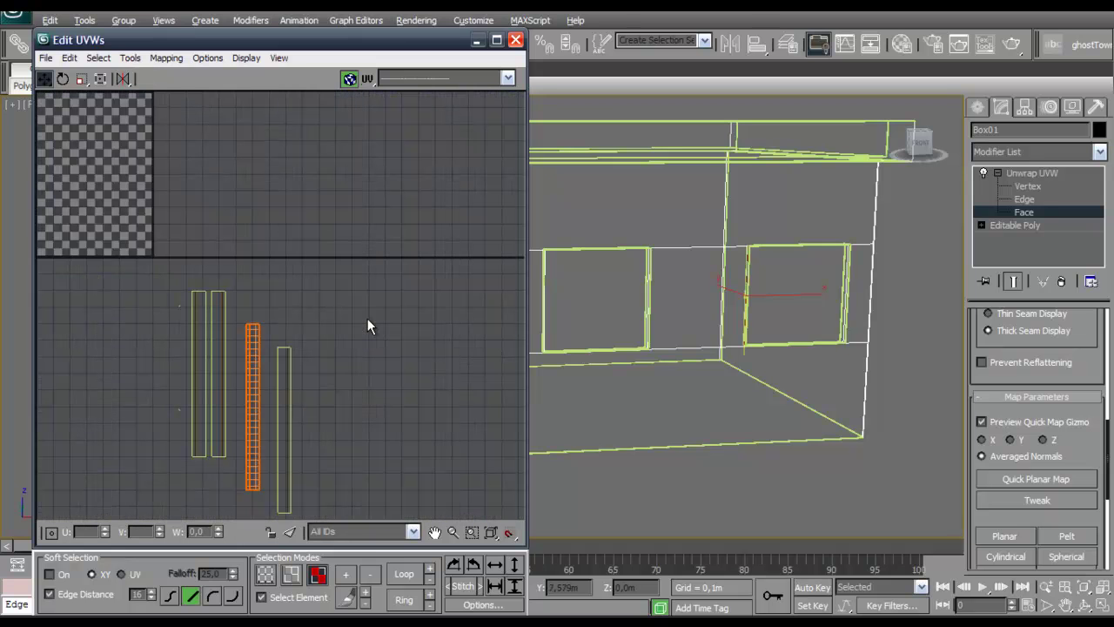
{"action": "left_click", "coordinate": [221, 368]}
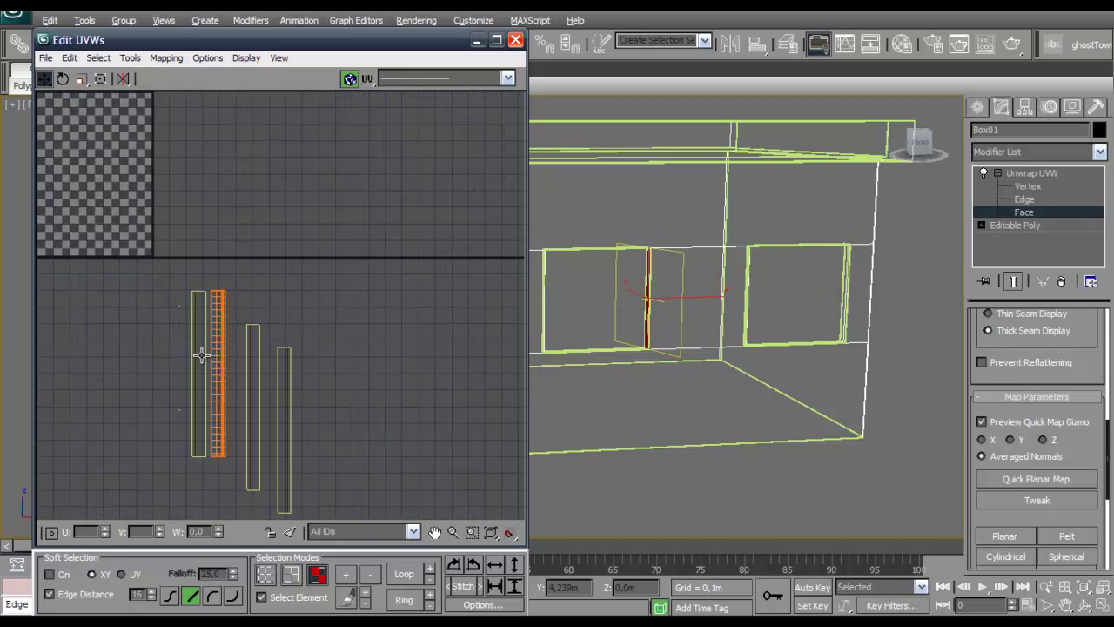
{"action": "left_click", "coordinate": [200, 354]}
{"action": "middle_click_drag", "start_coordinate": [151, 309], "coordinate": [365, 331]}
{"action": "middle_click_drag", "start_coordinate": [638, 372], "coordinate": [617, 380], "text": "alt"}
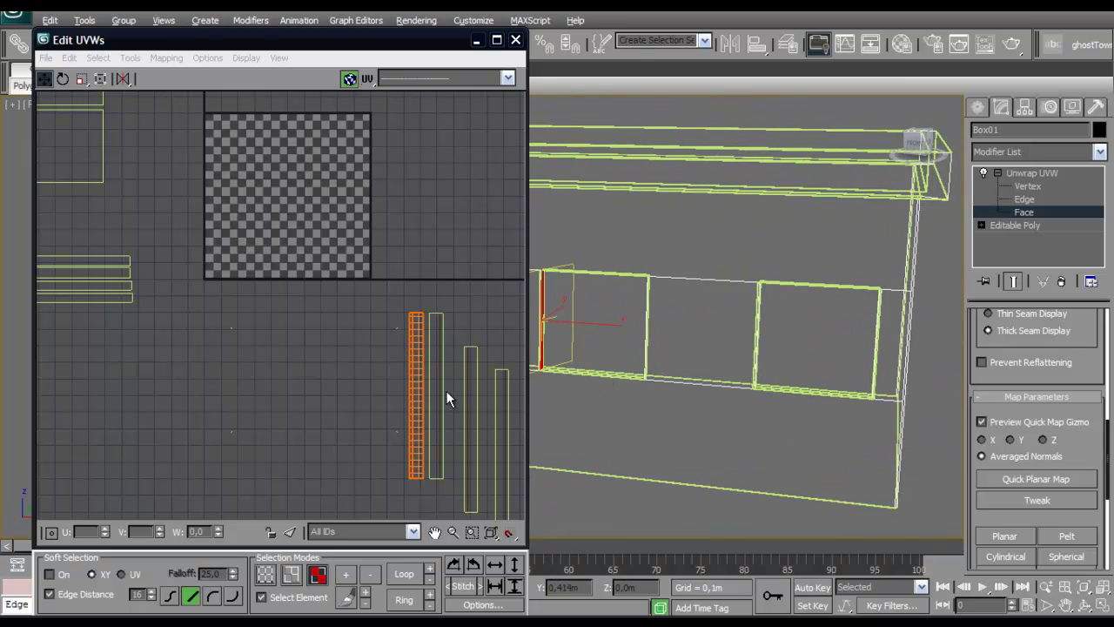
{"action": "left_click", "coordinate": [468, 393]}
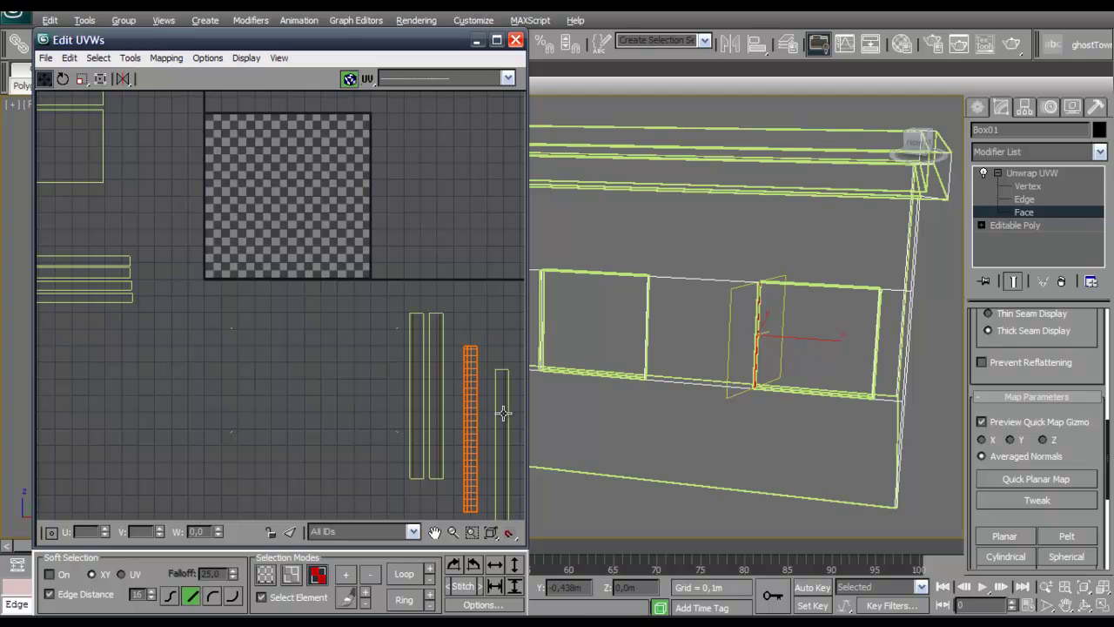
{"action": "left_click", "coordinate": [502, 409]}
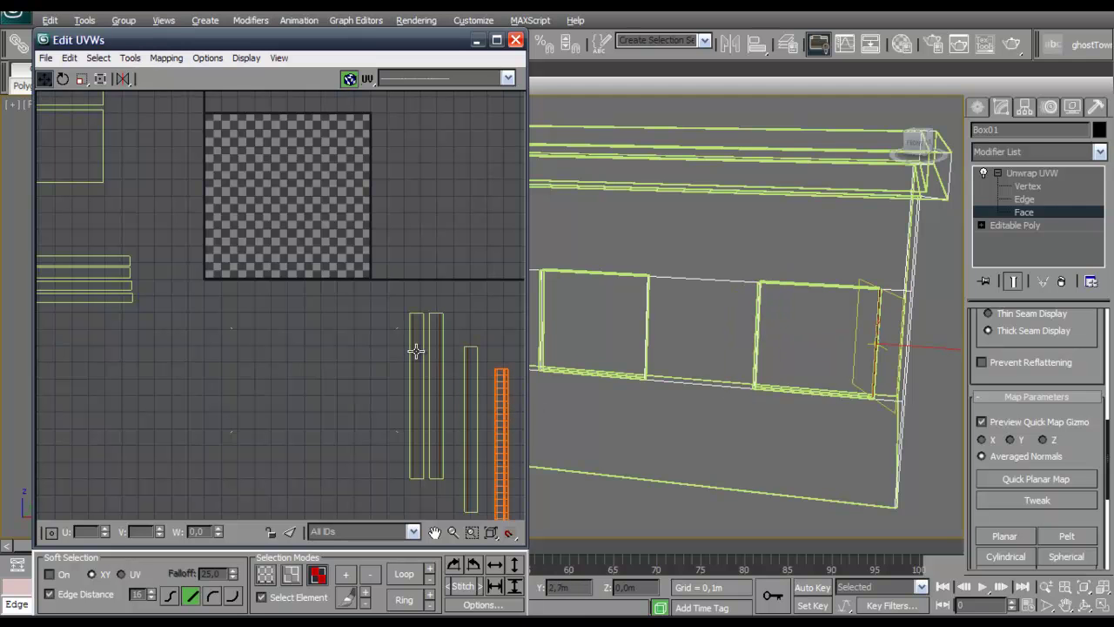
{"action": "mouse_move", "coordinate": [286, 334]}
{"action": "middle_mouse_down"}
{"action": "mouse_move", "coordinate": [360, 360]}
{"action": "mouse_move", "coordinate": [294, 337]}
{"action": "middle_mouse_up"}
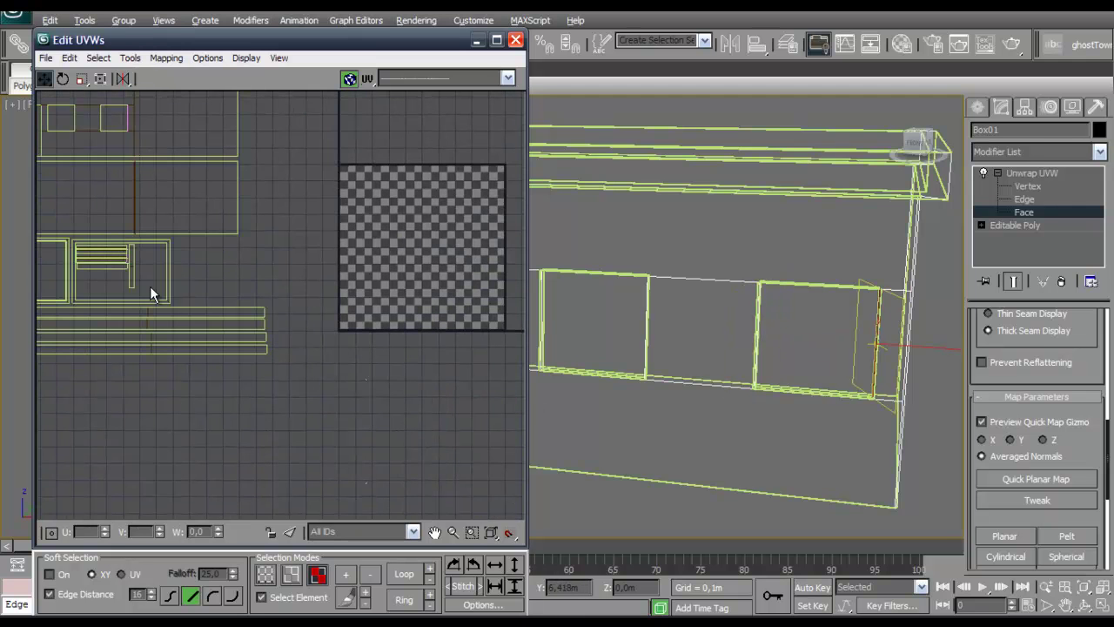
{"action": "left_click", "coordinate": [122, 265]}
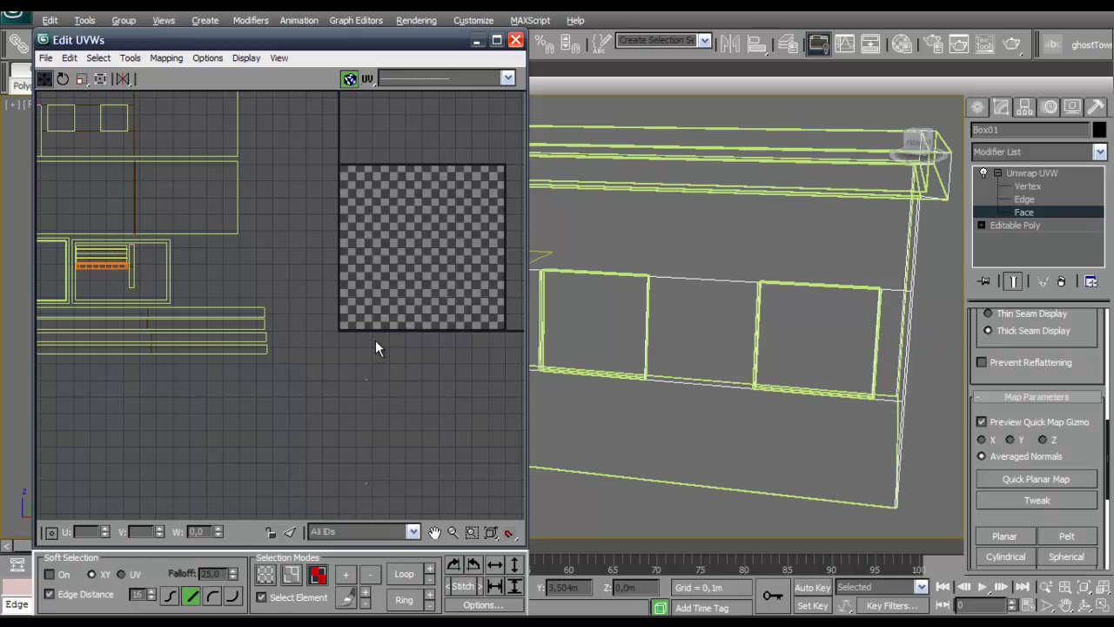
{"action": "middle_click_drag", "start_coordinate": [375, 347], "coordinate": [291, 311]}
Step: Line up the four separate vertical UV strips side by side with their top edges level and narrow gaps between them
{"action": "middle_click_drag", "start_coordinate": [430, 376], "coordinate": [279, 316]}
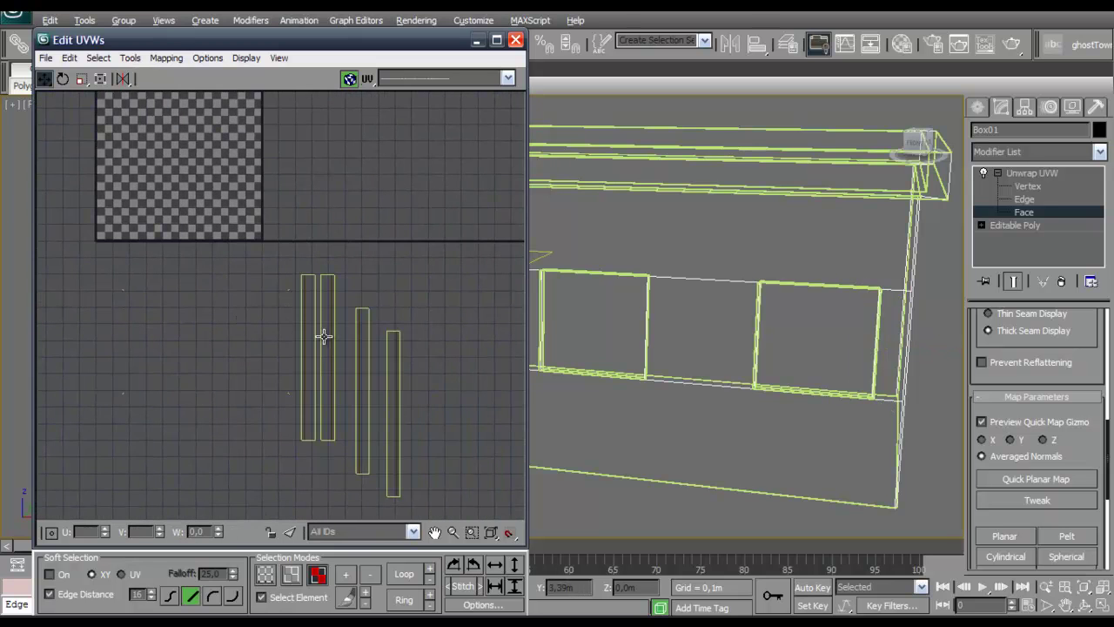
{"action": "scroll", "coordinate": [323, 335], "scroll_direction": "up", "scroll_amount": 3}
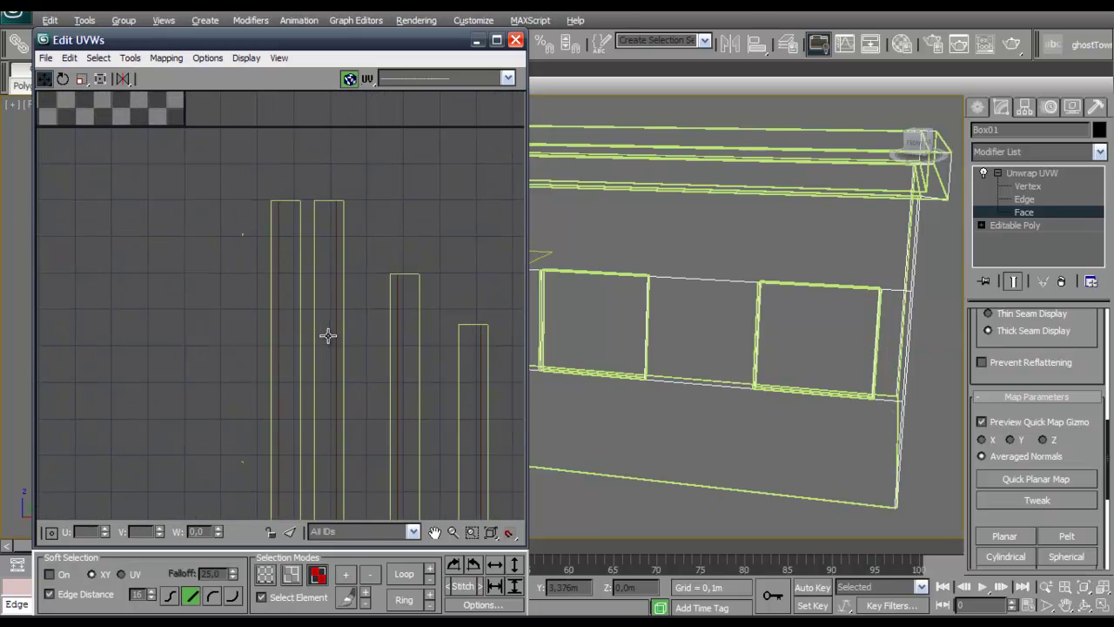
{"action": "left_click", "coordinate": [294, 224]}
{"action": "left_click_drag", "start_coordinate": [290, 220], "coordinate": [299, 220]}
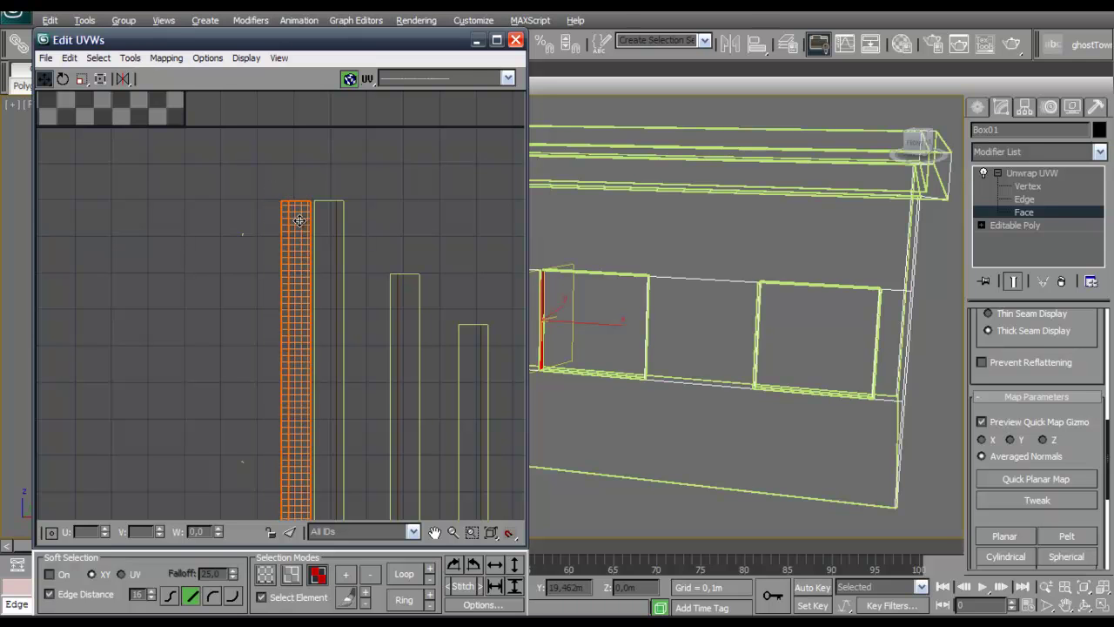
{"action": "left_click", "coordinate": [396, 275]}
{"action": "left_click_drag", "start_coordinate": [407, 292], "coordinate": [362, 219]}
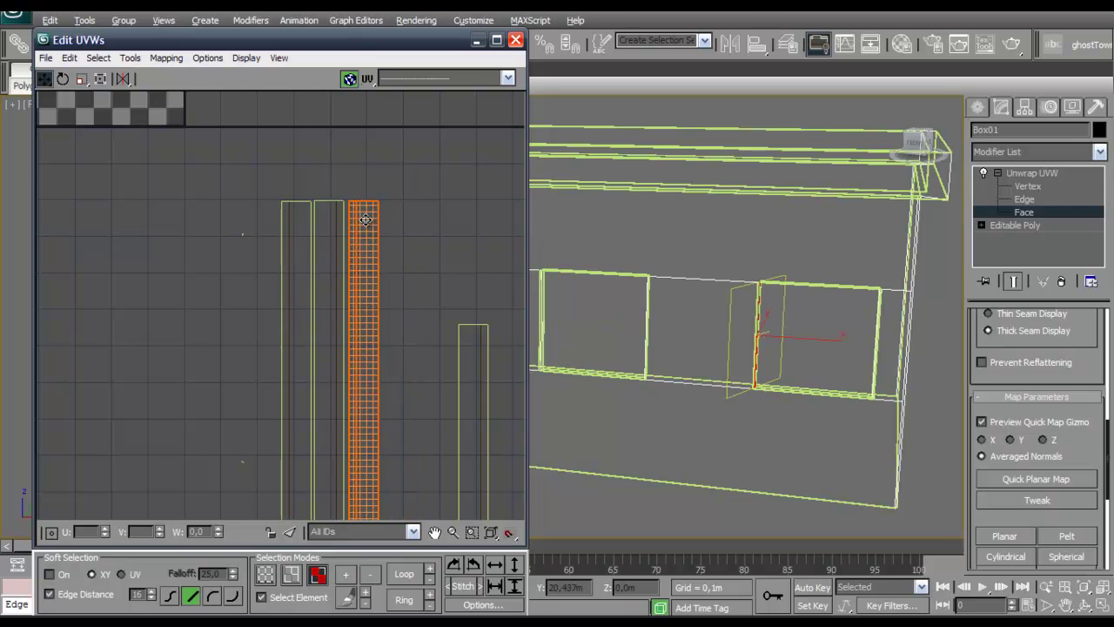
{"action": "left_click", "coordinate": [477, 339]}
{"action": "left_click_drag", "start_coordinate": [477, 345], "coordinate": [404, 234]}
Step: Move the four aligned vertical UV strips together onto the rectangular frame shell that holds the horizontal strips
{"action": "scroll", "coordinate": [374, 348], "scroll_direction": "down", "scroll_amount": 3}
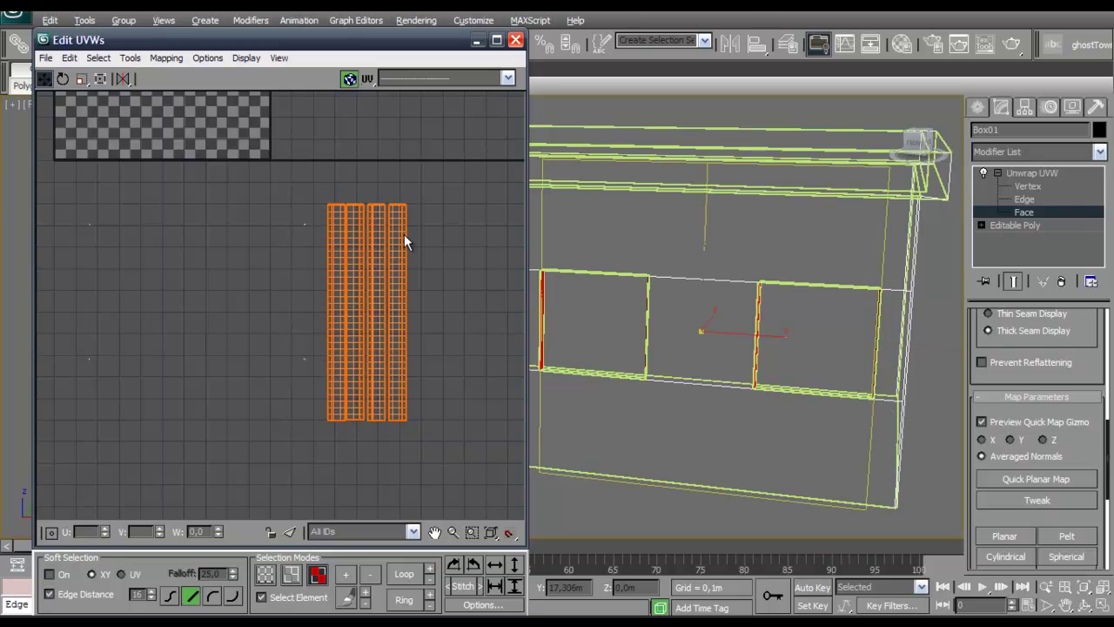
{"action": "left_click_drag", "start_coordinate": [374, 270], "coordinate": [146, 176]}
{"action": "middle_click_drag", "start_coordinate": [275, 231], "coordinate": [494, 371]}
{"action": "left_click_drag", "start_coordinate": [366, 307], "coordinate": [126, 230]}
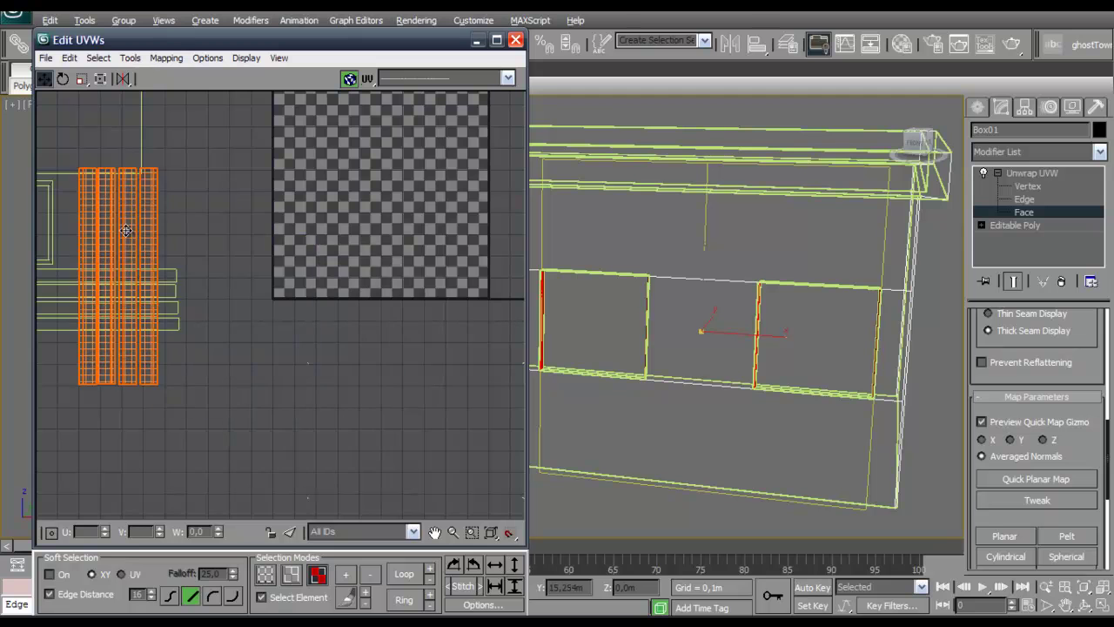
{"action": "middle_click_drag", "start_coordinate": [272, 268], "coordinate": [441, 339]}
{"action": "left_click_drag", "start_coordinate": [323, 316], "coordinate": [227, 283]}
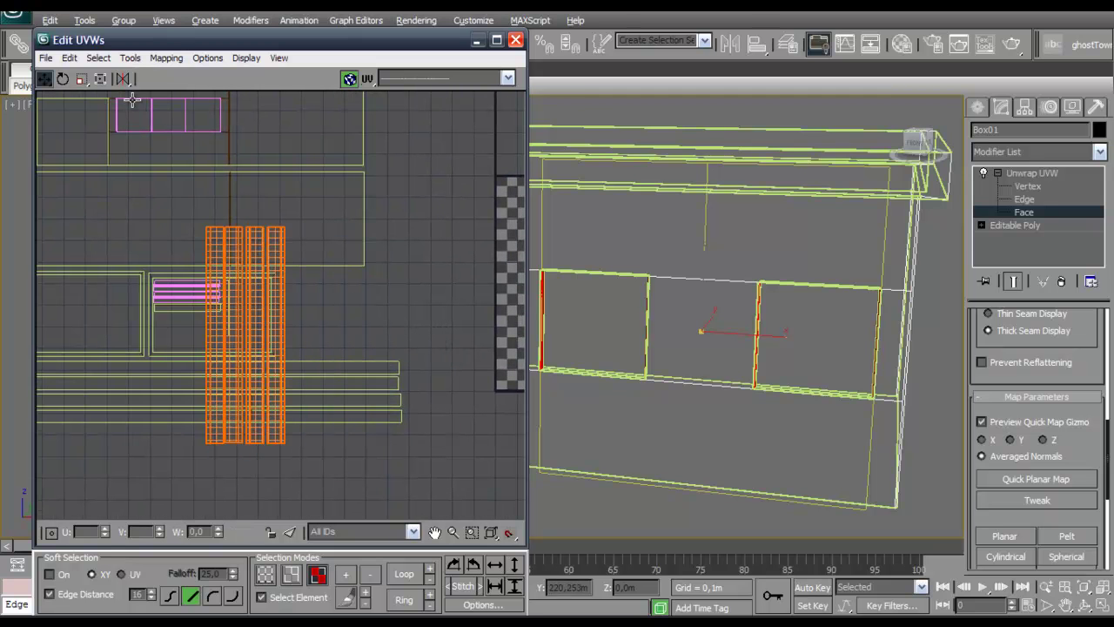
Step: Scale down the four vertical UV strips and place them inside the frame shell beside the single vertical strip
{"action": "left_click", "coordinate": [81, 79]}
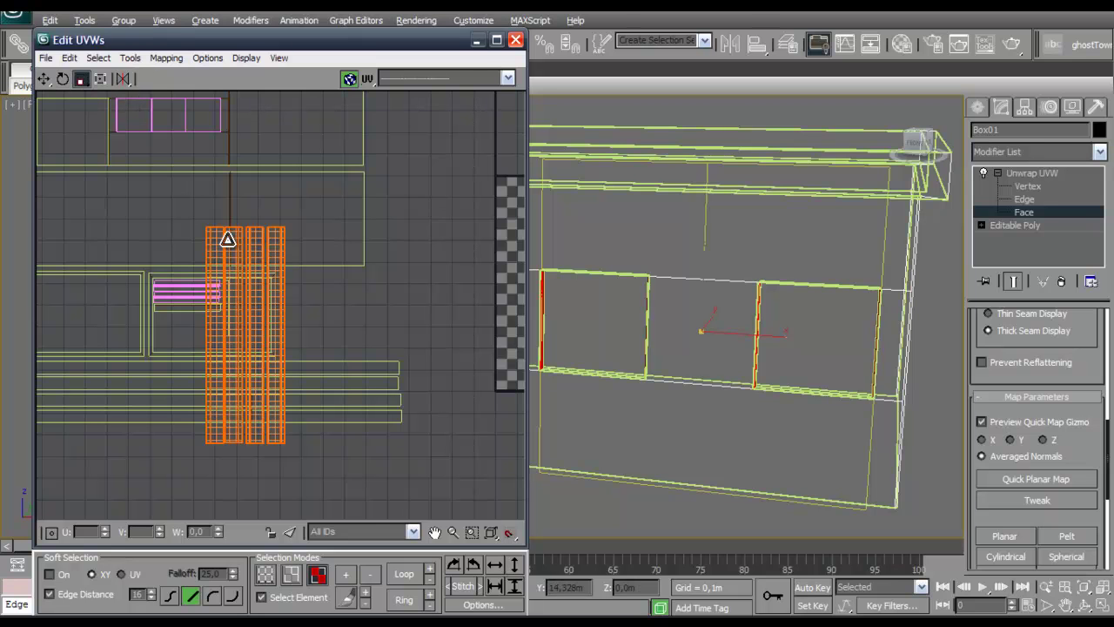
{"action": "left_click_drag", "start_coordinate": [231, 252], "coordinate": [262, 397]}
{"action": "left_click", "coordinate": [43, 78]}
{"action": "left_click", "coordinate": [248, 321]}
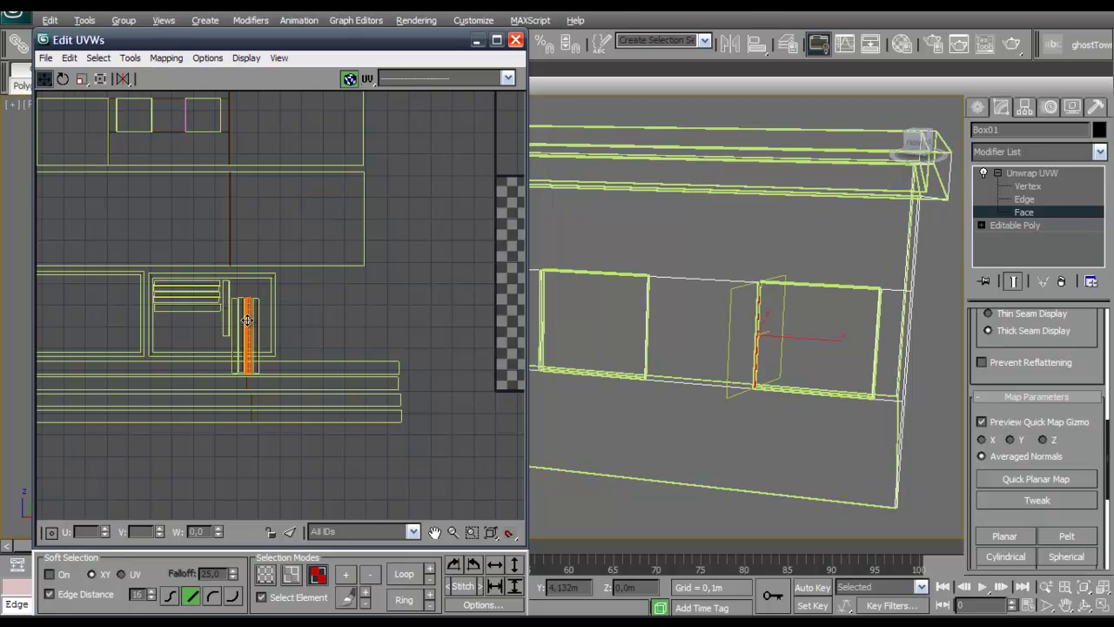
{"action": "left_click", "coordinate": [233, 318]}
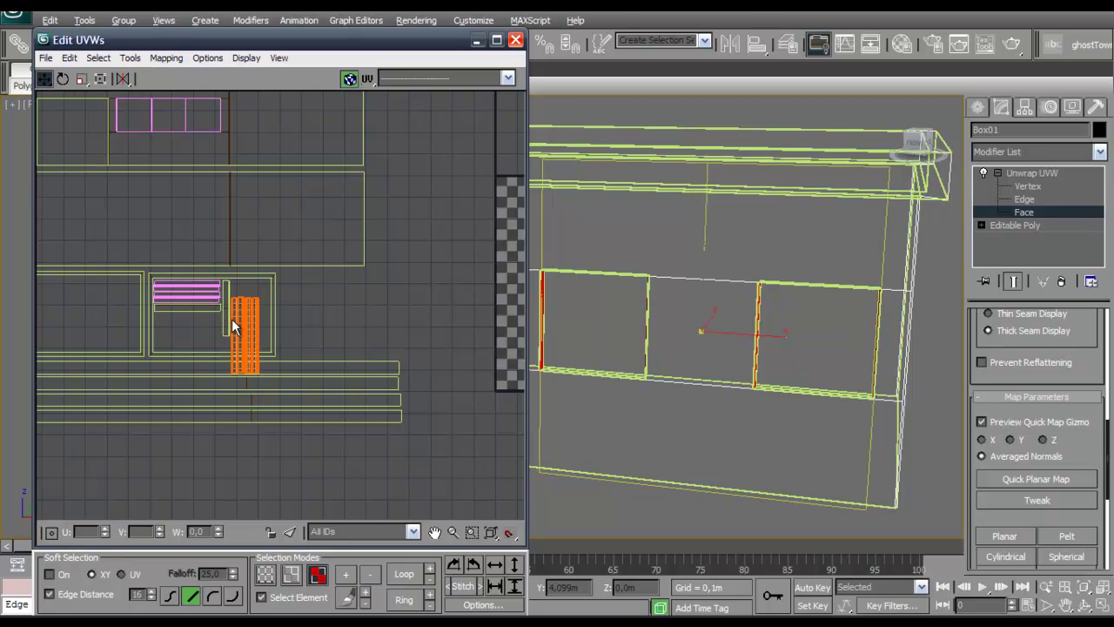
{"action": "left_click", "coordinate": [81, 78]}
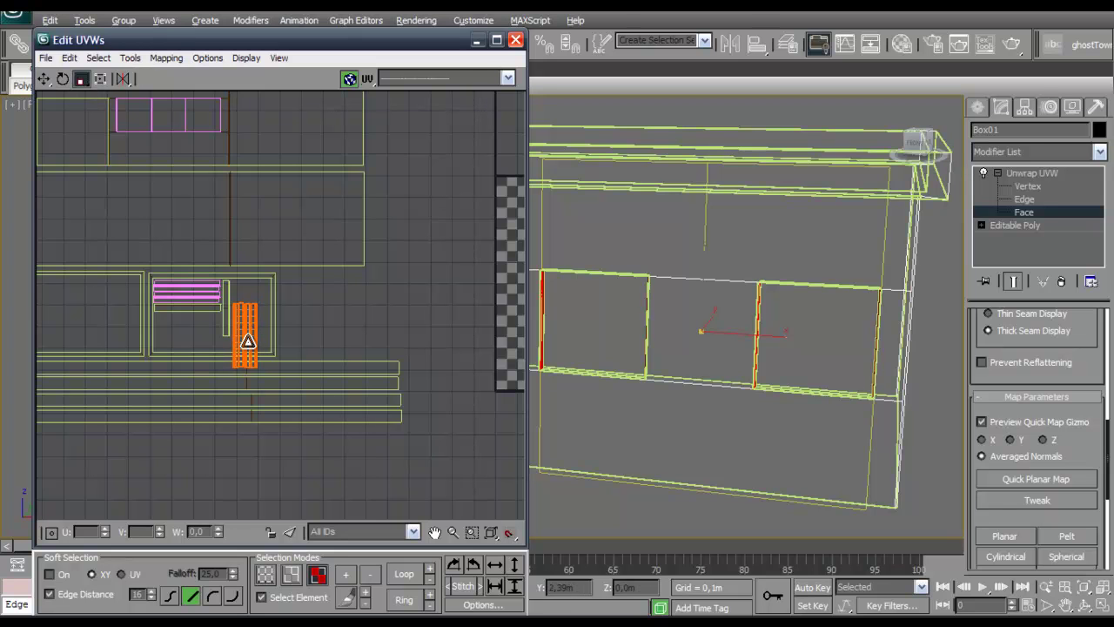
{"action": "left_click", "coordinate": [43, 78]}
{"action": "left_click_drag", "start_coordinate": [246, 326], "coordinate": [250, 309]}
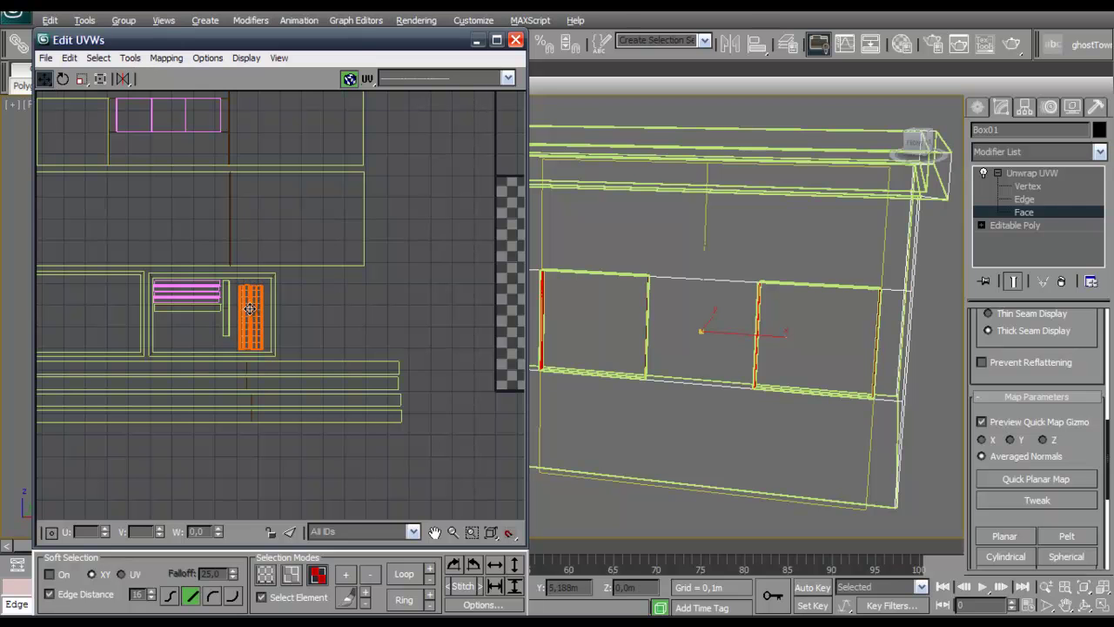
Step: Scale up the four vertical UV strips until they nearly fill the inner height of the frame shell
{"action": "scroll", "coordinate": [250, 331], "scroll_direction": "up", "scroll_amount": 6}
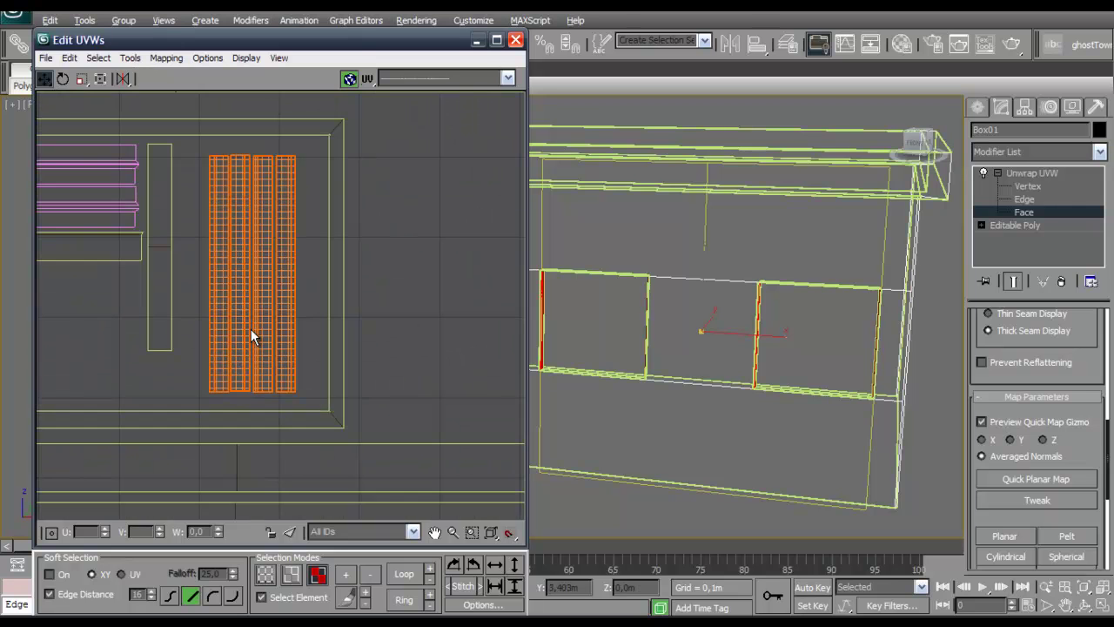
{"action": "left_click", "coordinate": [81, 79]}
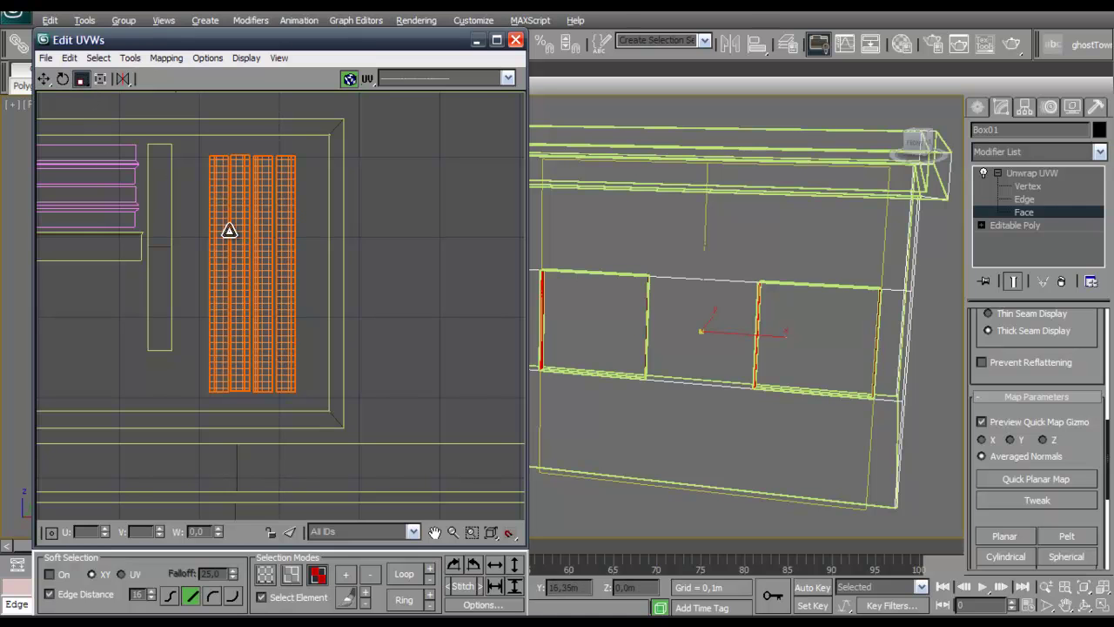
{"action": "left_click_drag", "start_coordinate": [244, 246], "coordinate": [232, 229]}
{"action": "middle_click_drag", "start_coordinate": [221, 318], "coordinate": [270, 309]}
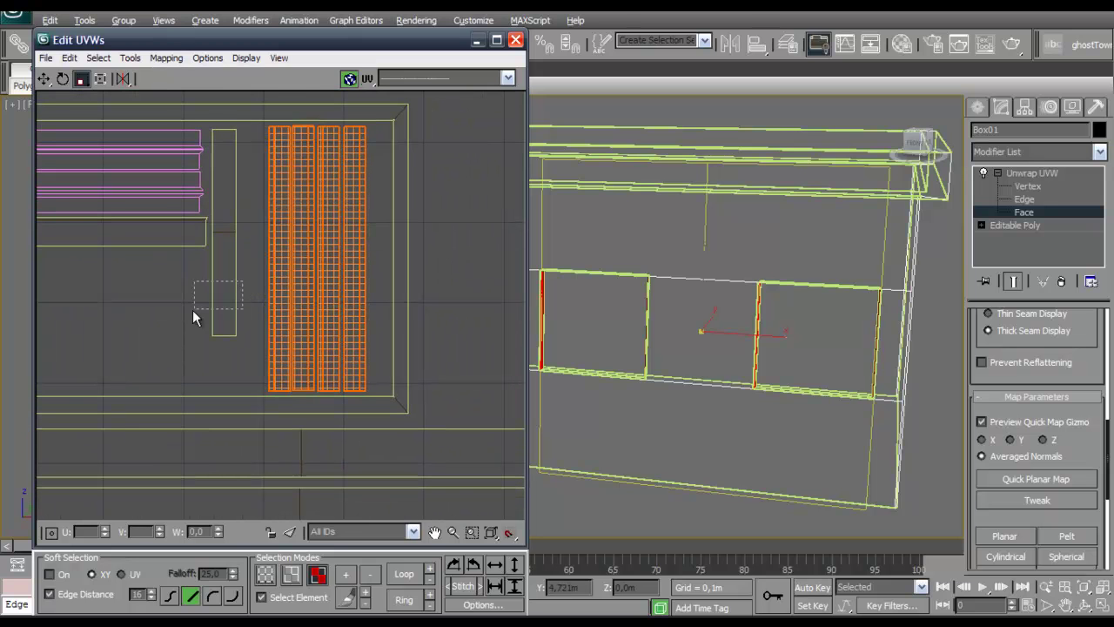
Step: Scale up the single vertical UV strip to match the height of the four strips and place it next to them
{"action": "left_click", "coordinate": [224, 301]}
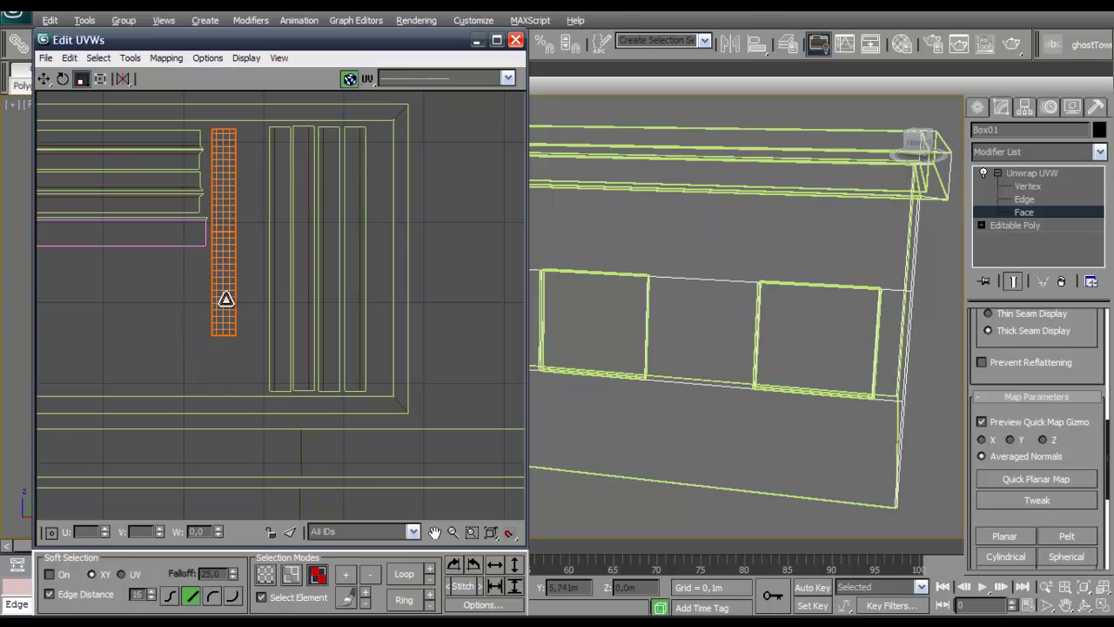
{"action": "left_click_drag", "start_coordinate": [223, 211], "coordinate": [252, 229]}
{"action": "left_click", "coordinate": [44, 78]}
Step: Move the horizontal UV strips near the frame shell's upper corner and scale them up to fill the width beside the vertical strips
{"action": "middle_click_drag", "start_coordinate": [89, 329], "coordinate": [316, 327]}
{"action": "left_click_drag", "start_coordinate": [339, 293], "coordinate": [304, 141]}
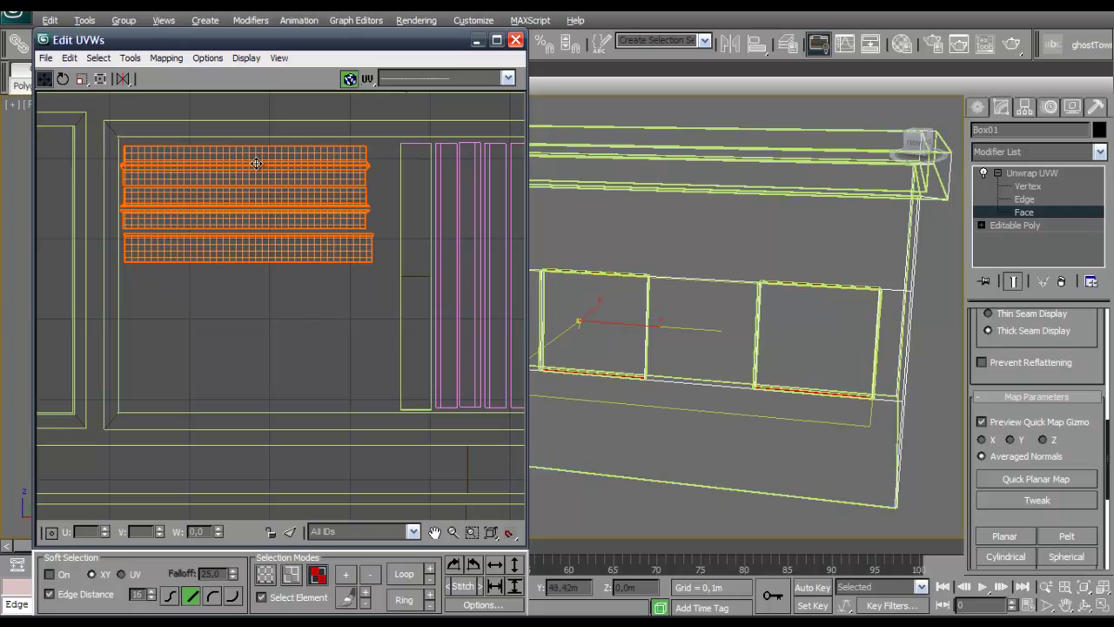
{"action": "left_click_drag", "start_coordinate": [200, 175], "coordinate": [213, 178]}
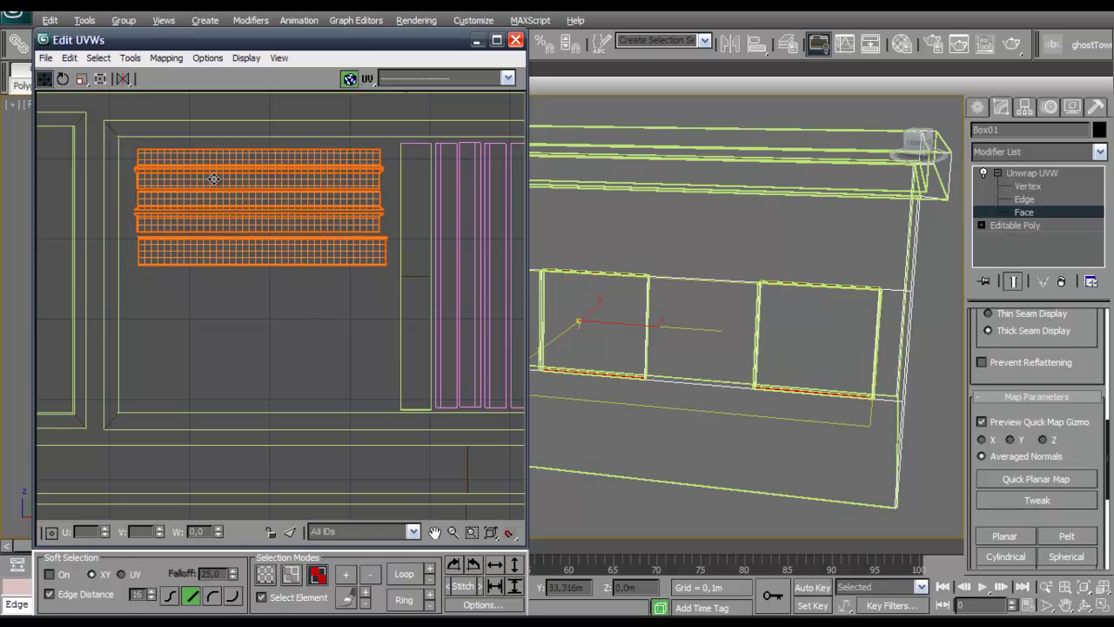
{"action": "left_click", "coordinate": [81, 80]}
{"action": "left_click_drag", "start_coordinate": [261, 227], "coordinate": [249, 218]}
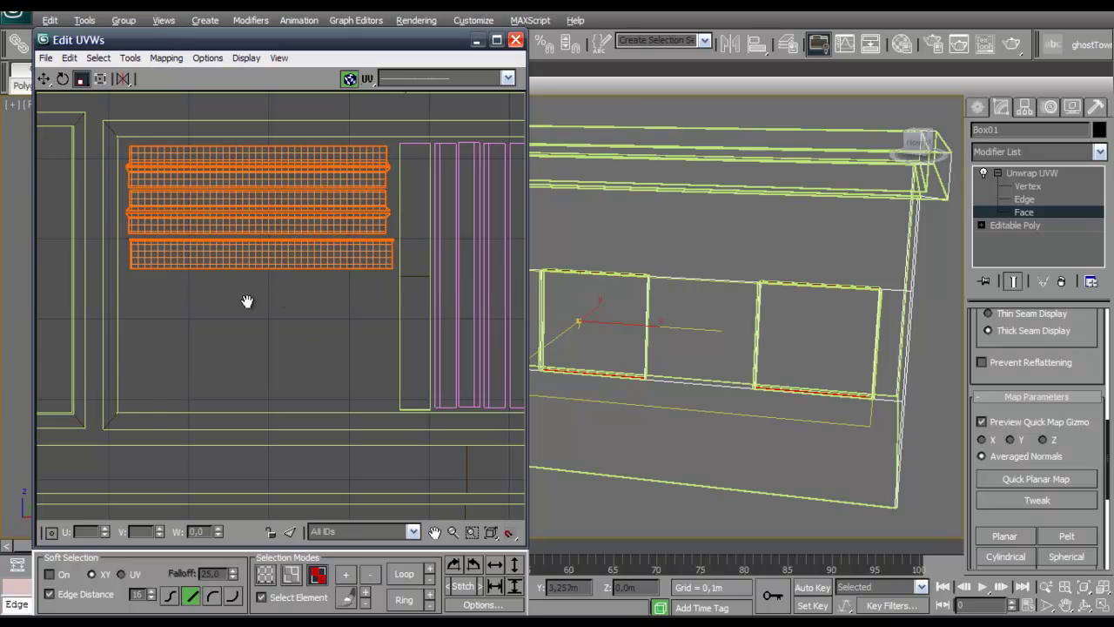
Step: Move the lower two long horizontal UV strips up together, closer to the two long strips above them
{"action": "scroll", "coordinate": [182, 294], "scroll_direction": "down", "scroll_amount": 5}
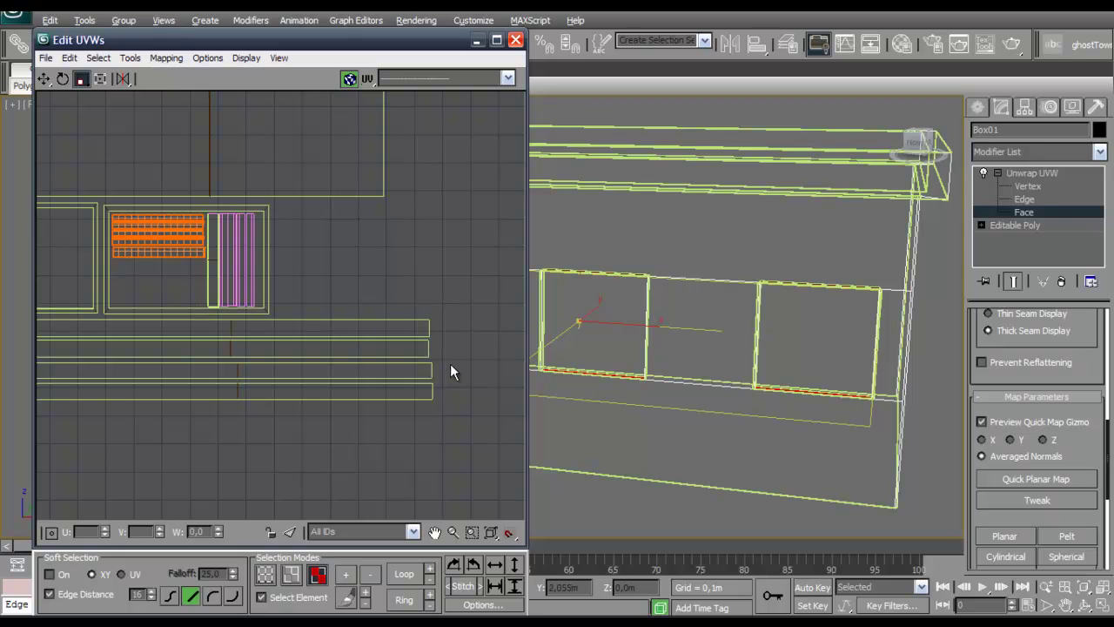
{"action": "left_click_drag", "start_coordinate": [450, 369], "coordinate": [399, 430]}
{"action": "left_click", "coordinate": [44, 79]}
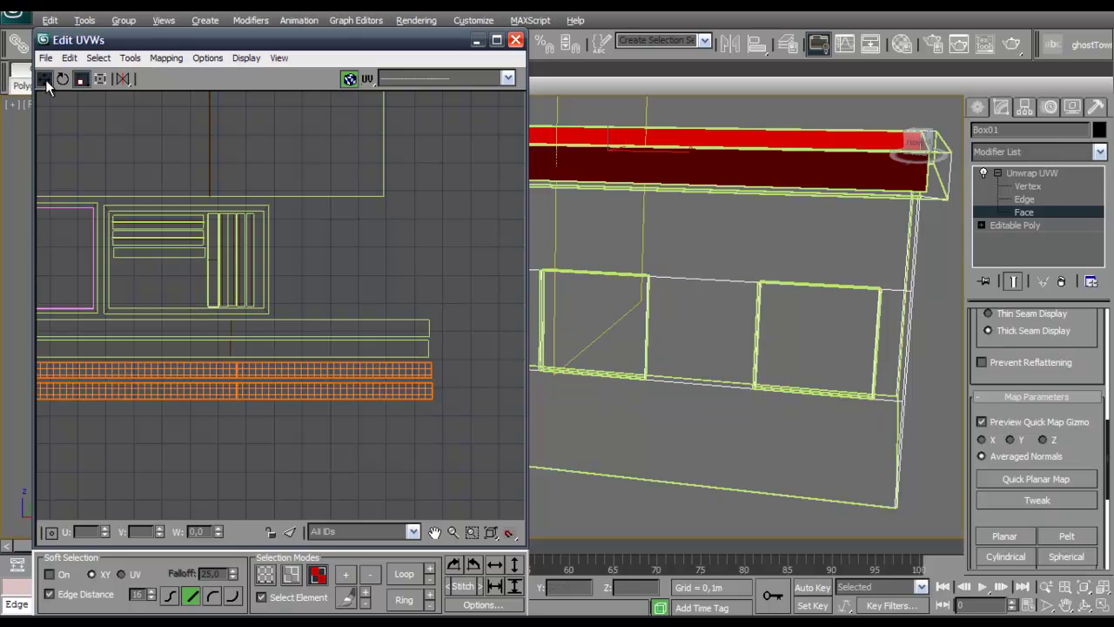
{"action": "scroll", "coordinate": [232, 322], "scroll_direction": "up", "scroll_amount": 4}
{"action": "scroll", "coordinate": [231, 329], "scroll_direction": "up", "scroll_amount": 1}
{"action": "middle_click_drag", "start_coordinate": [418, 274], "coordinate": [84, 324]}
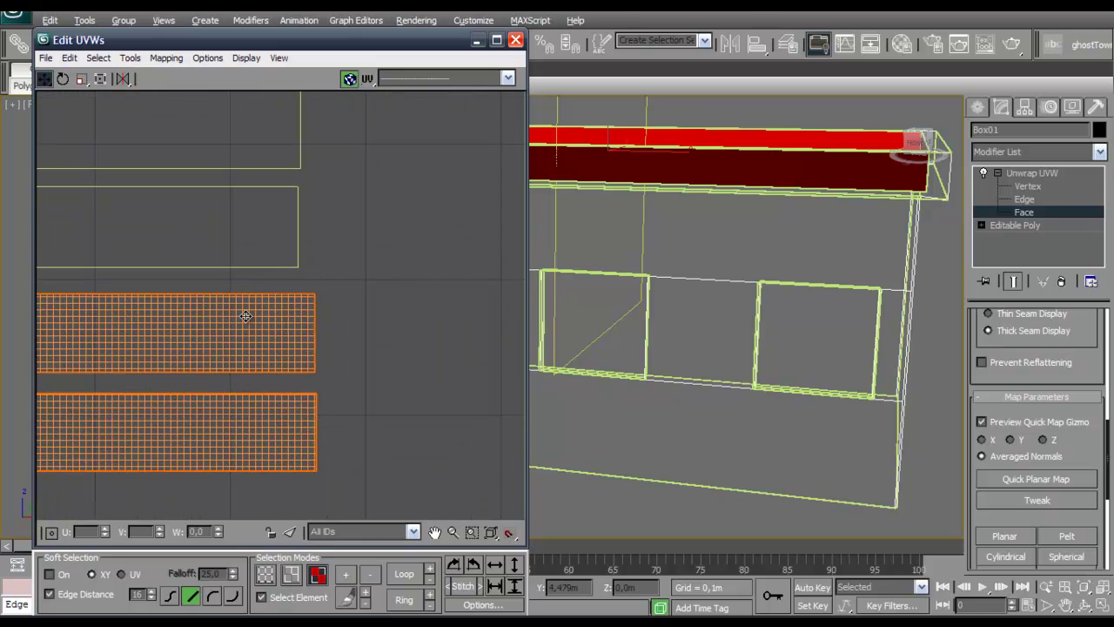
{"action": "left_click_drag", "start_coordinate": [248, 317], "coordinate": [235, 294]}
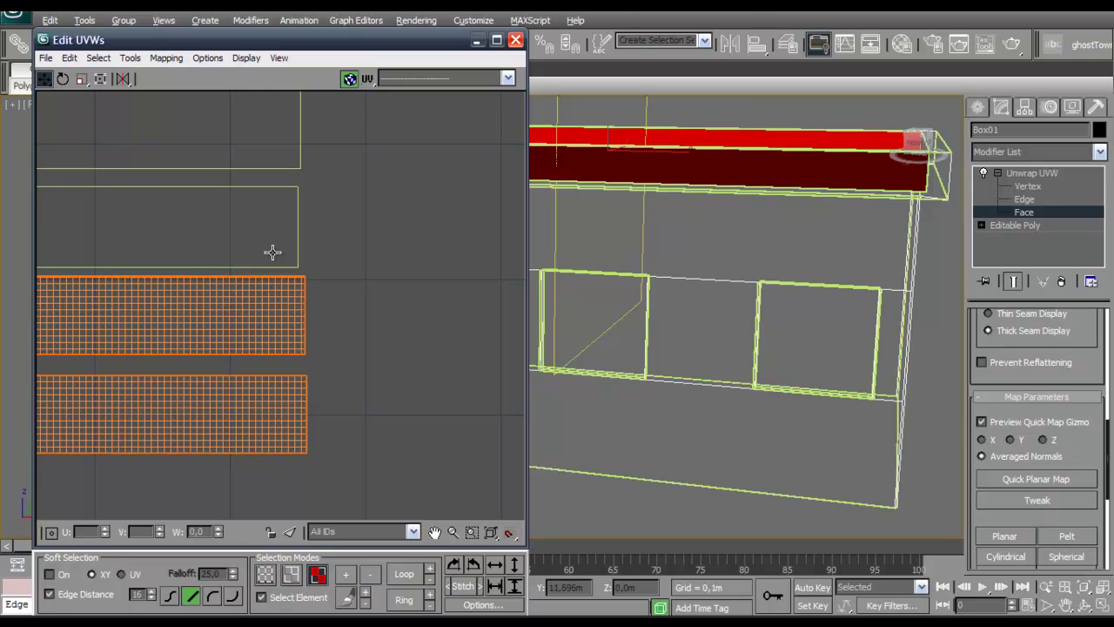
Step: Nudge the lower three long strips individually so all four stack closely with their ends aligned to the first strip
{"action": "left_click", "coordinate": [292, 230]}
{"action": "left_click_drag", "start_coordinate": [278, 222], "coordinate": [283, 215]}
{"action": "left_click", "coordinate": [299, 320]}
{"action": "left_click_drag", "start_coordinate": [292, 305], "coordinate": [289, 296]}
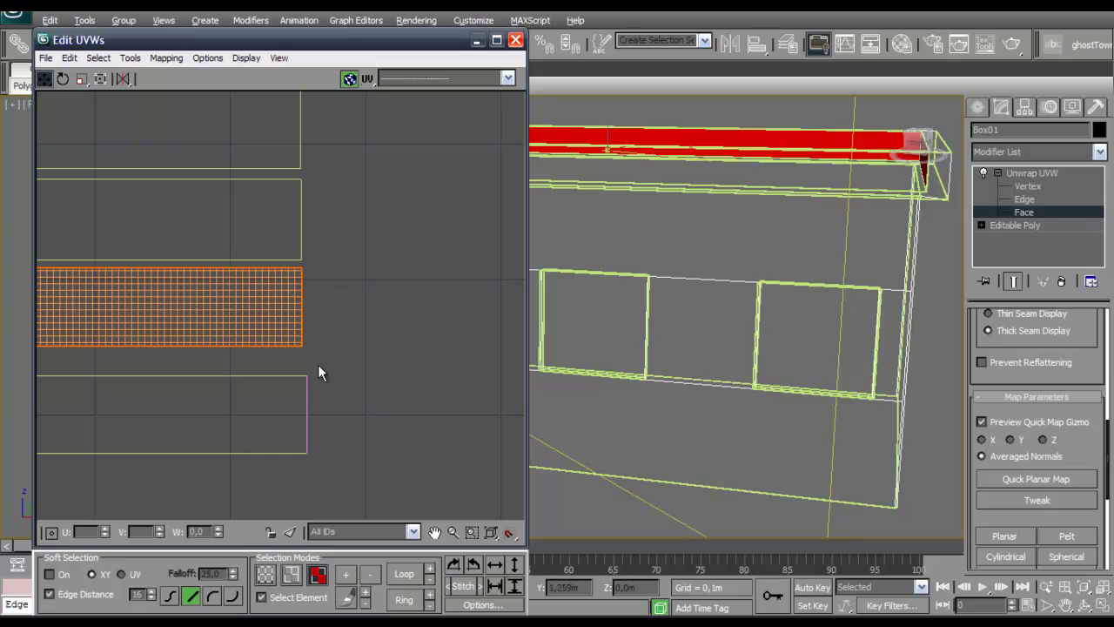
{"action": "left_click", "coordinate": [290, 401]}
{"action": "left_click_drag", "start_coordinate": [289, 402], "coordinate": [294, 371]}
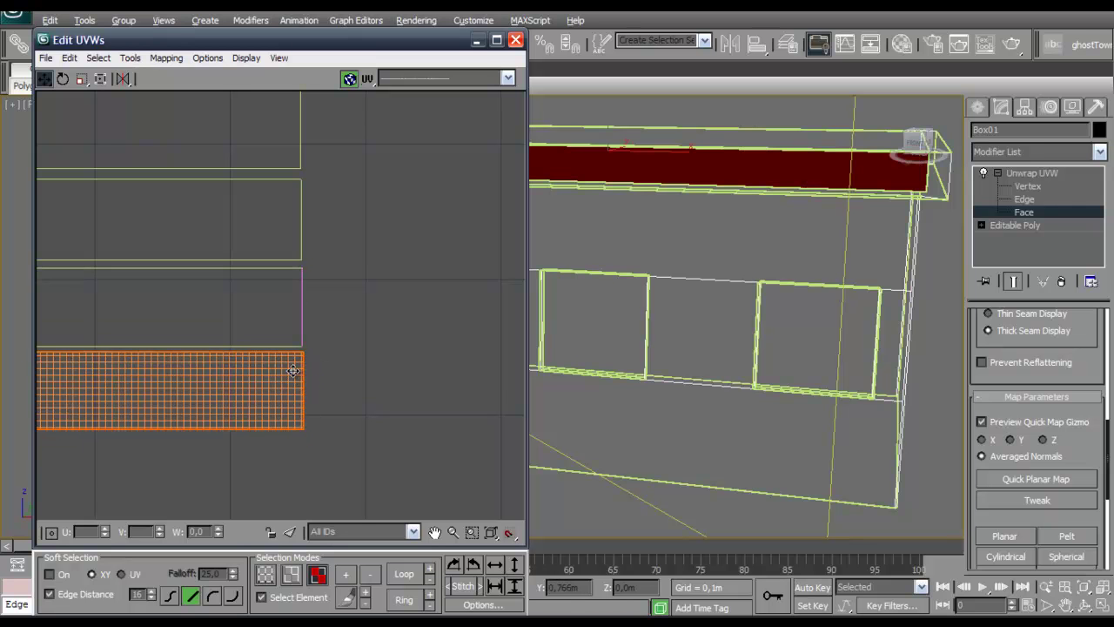
Step: Scale down the four long strips together slightly and align their starting ends beneath the two frame shells
{"action": "scroll", "coordinate": [403, 318], "scroll_direction": "down", "scroll_amount": 4}
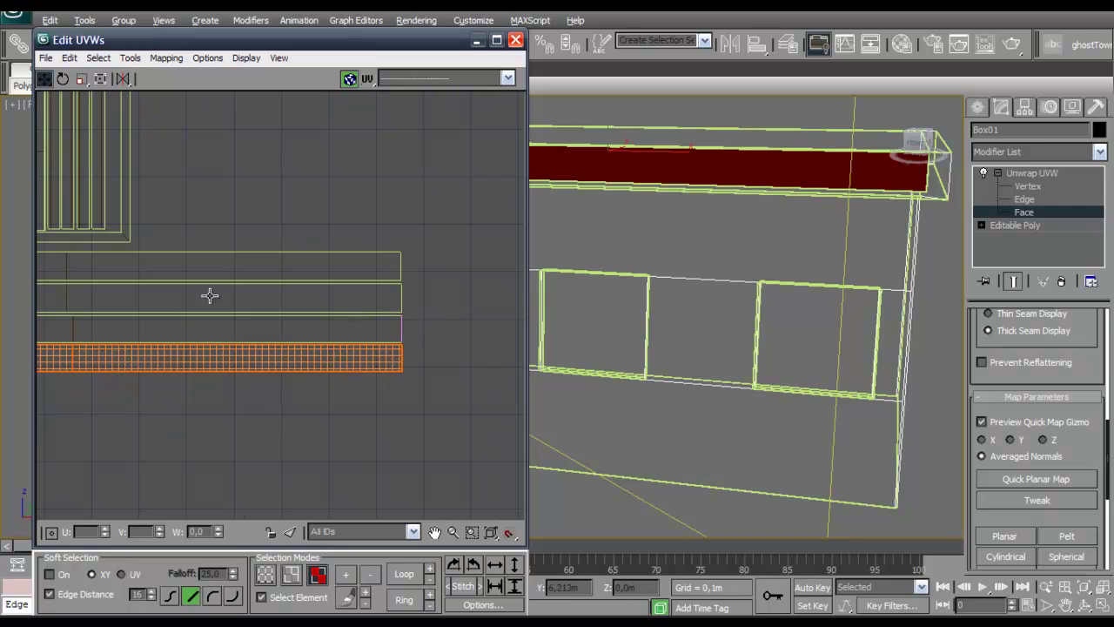
{"action": "left_click_drag", "start_coordinate": [242, 225], "coordinate": [299, 487]}
{"action": "middle_click_drag", "start_coordinate": [148, 342], "coordinate": [393, 398]}
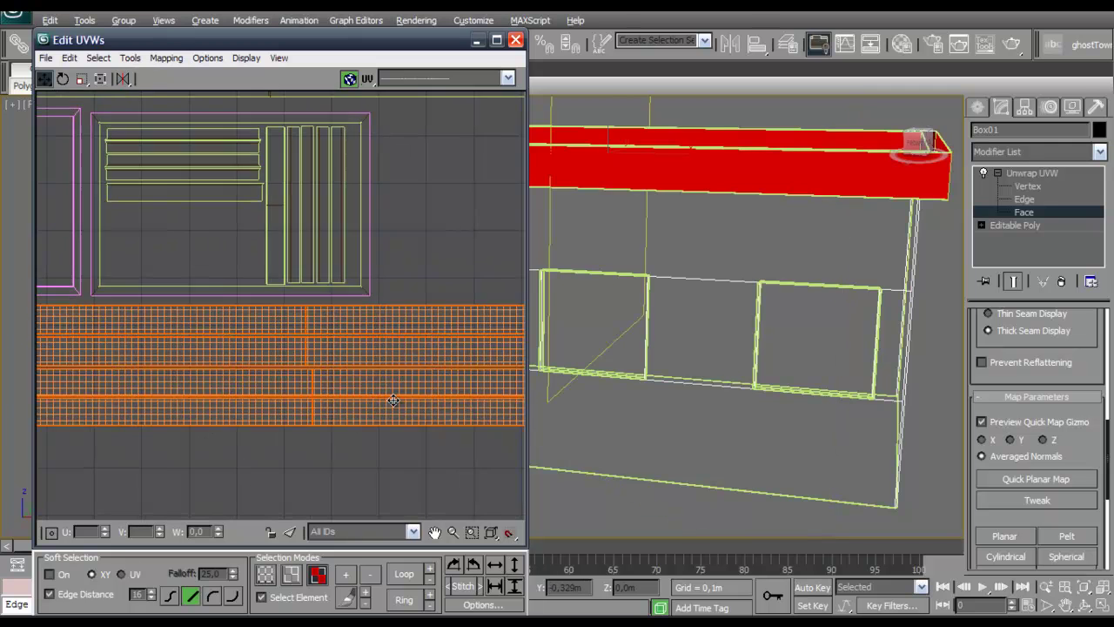
{"action": "scroll", "coordinate": [229, 386], "scroll_direction": "down", "scroll_amount": 3}
{"action": "middle_click_drag", "start_coordinate": [229, 385], "coordinate": [334, 406]}
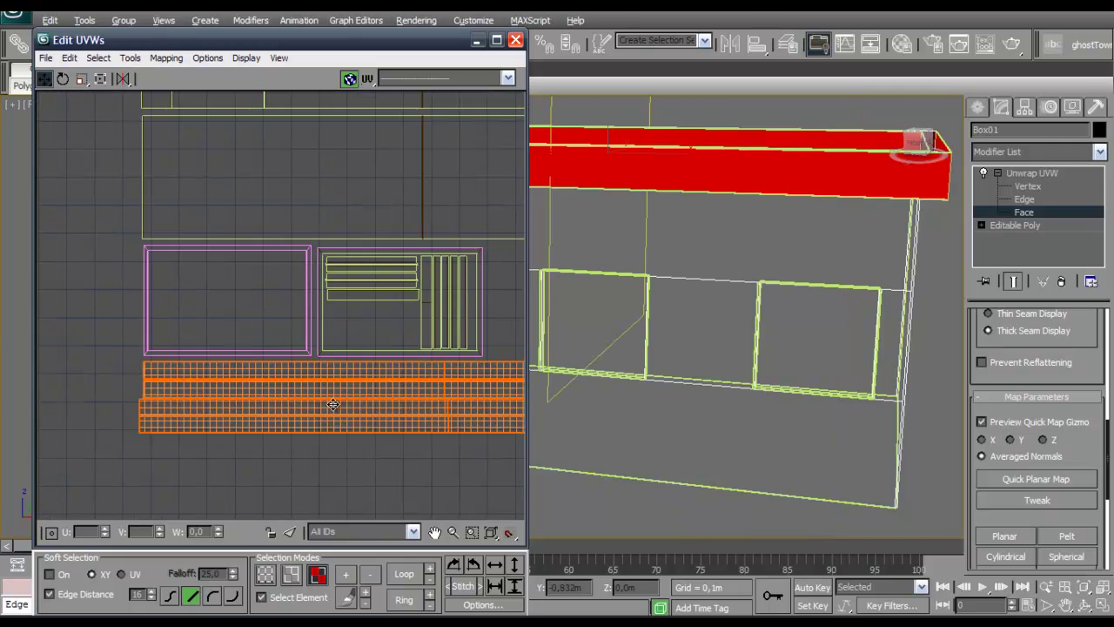
{"action": "left_click", "coordinate": [80, 80]}
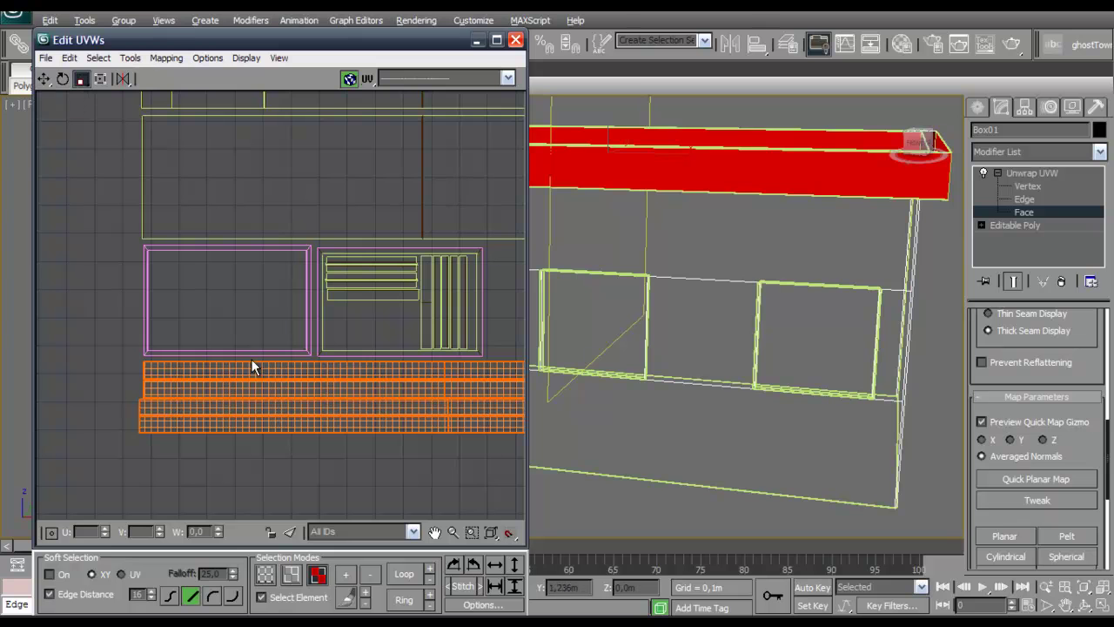
{"action": "left_click_drag", "start_coordinate": [264, 385], "coordinate": [265, 388]}
{"action": "middle_click_drag", "start_coordinate": [316, 435], "coordinate": [171, 414]}
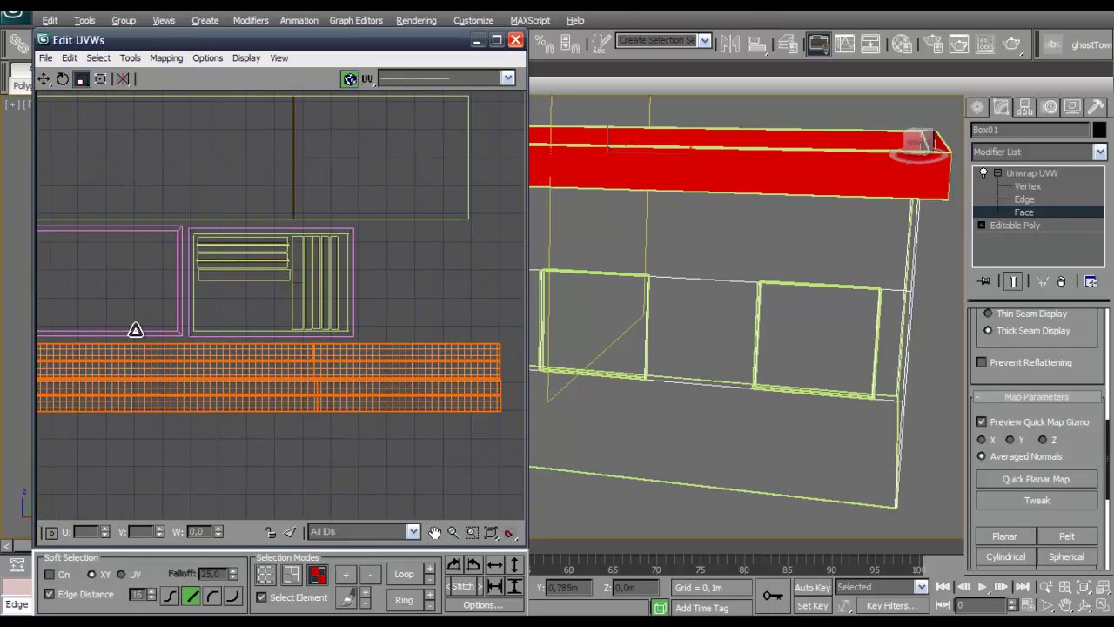
{"action": "middle_click_drag", "start_coordinate": [142, 323], "coordinate": [296, 313]}
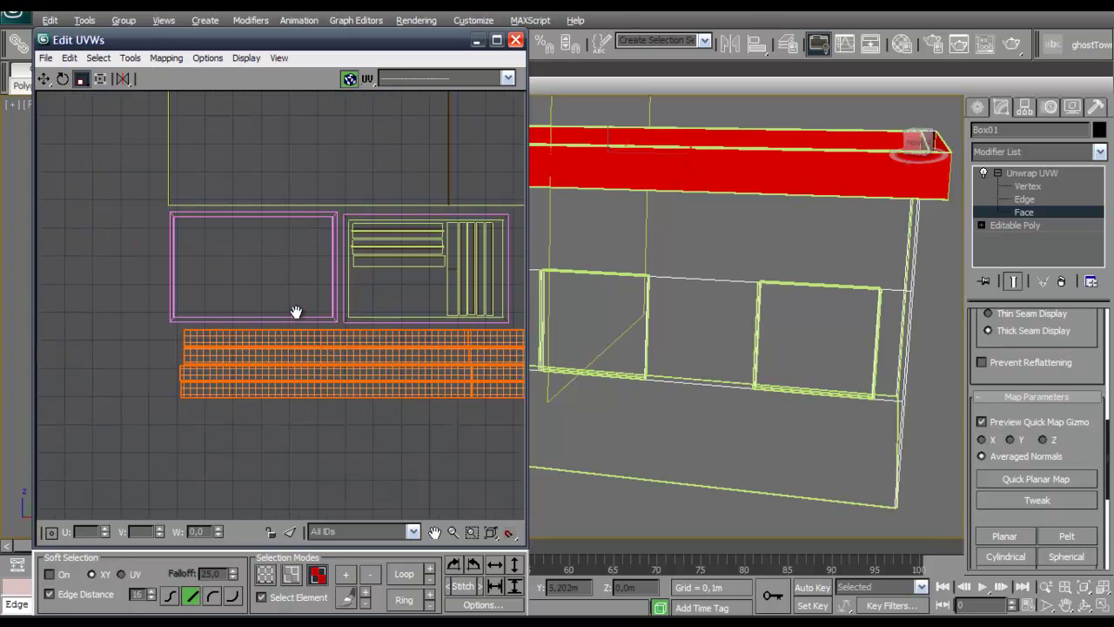
{"action": "left_click", "coordinate": [42, 80]}
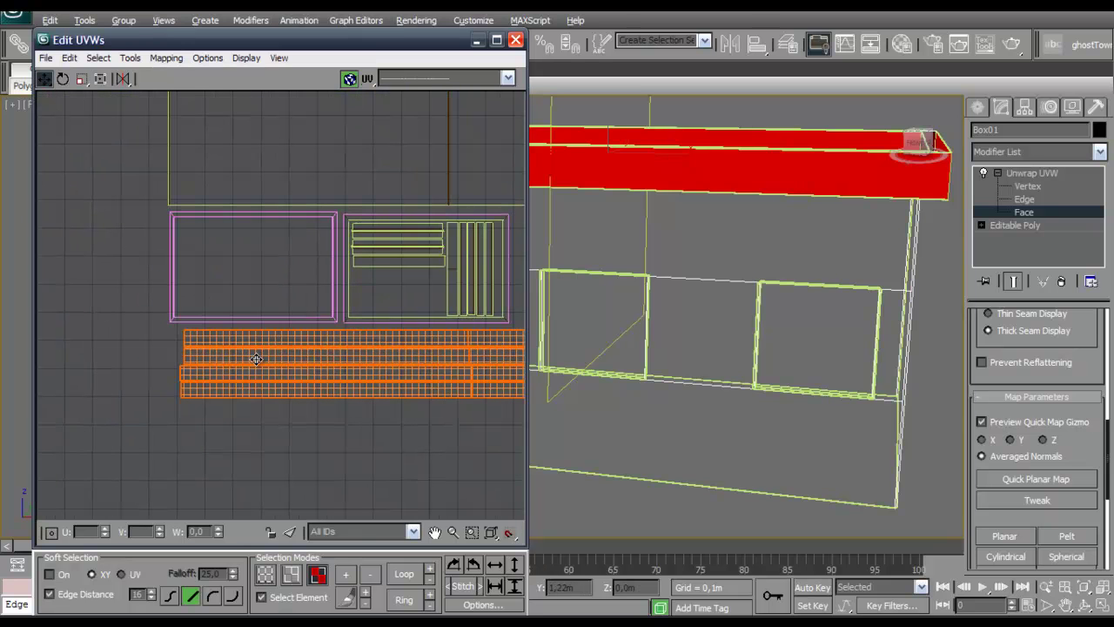
{"action": "mouse_move", "coordinate": [254, 357]}
{"action": "left_mouse_down"}
{"action": "mouse_move", "coordinate": [241, 352]}
{"action": "mouse_move", "coordinate": [265, 367]}
{"action": "left_mouse_up"}
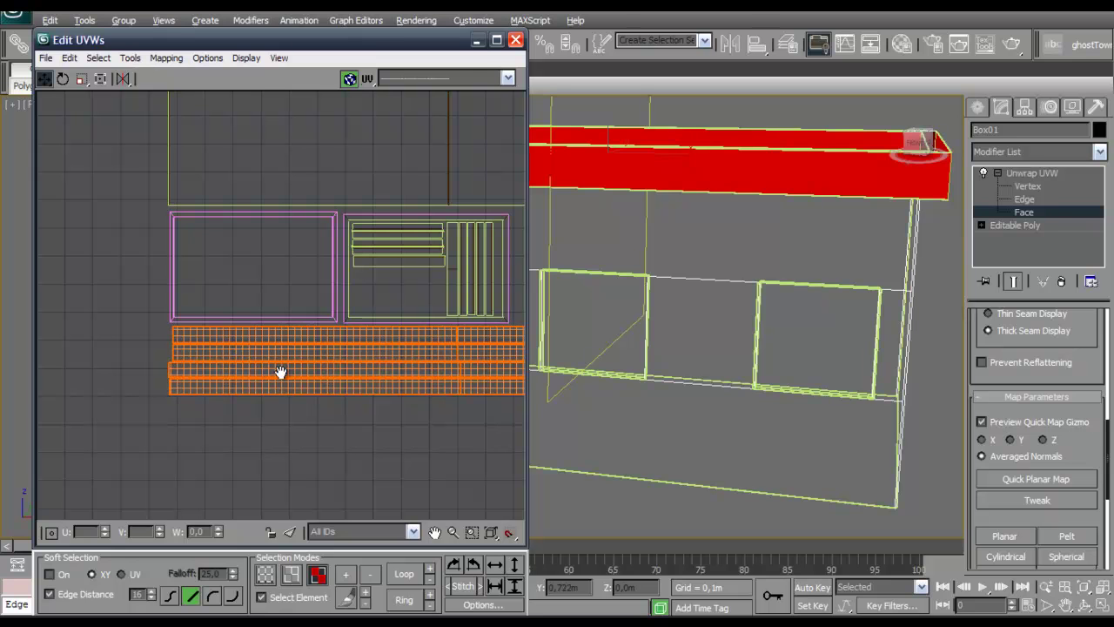
Step: Scale down the four long strips again to match the wall shells' width and align them with the wall shells
{"action": "scroll", "coordinate": [287, 370], "scroll_direction": "down", "scroll_amount": 4}
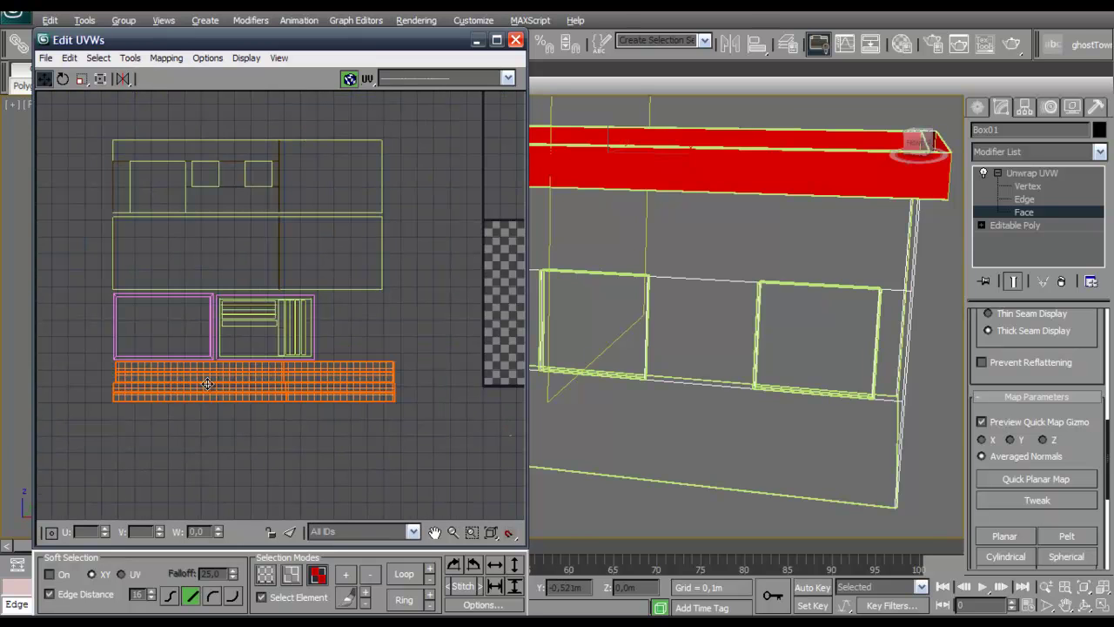
{"action": "left_click", "coordinate": [81, 79]}
{"action": "left_click_drag", "start_coordinate": [281, 378], "coordinate": [276, 372]}
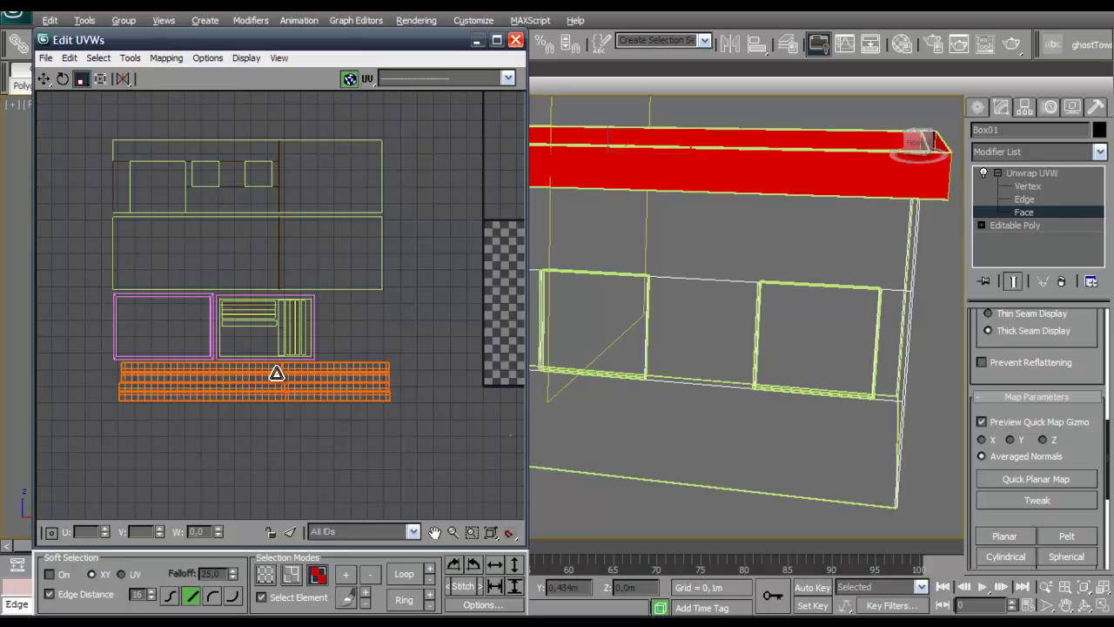
{"action": "left_click", "coordinate": [43, 79]}
{"action": "left_click_drag", "start_coordinate": [277, 378], "coordinate": [266, 380]}
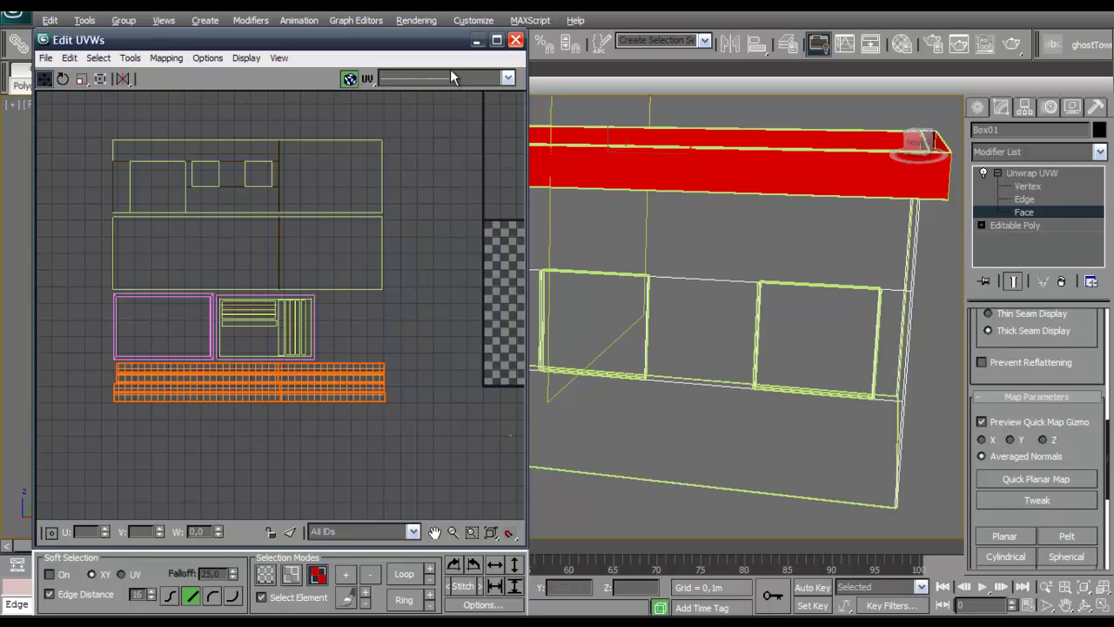
{"action": "left_click", "coordinate": [444, 342]}
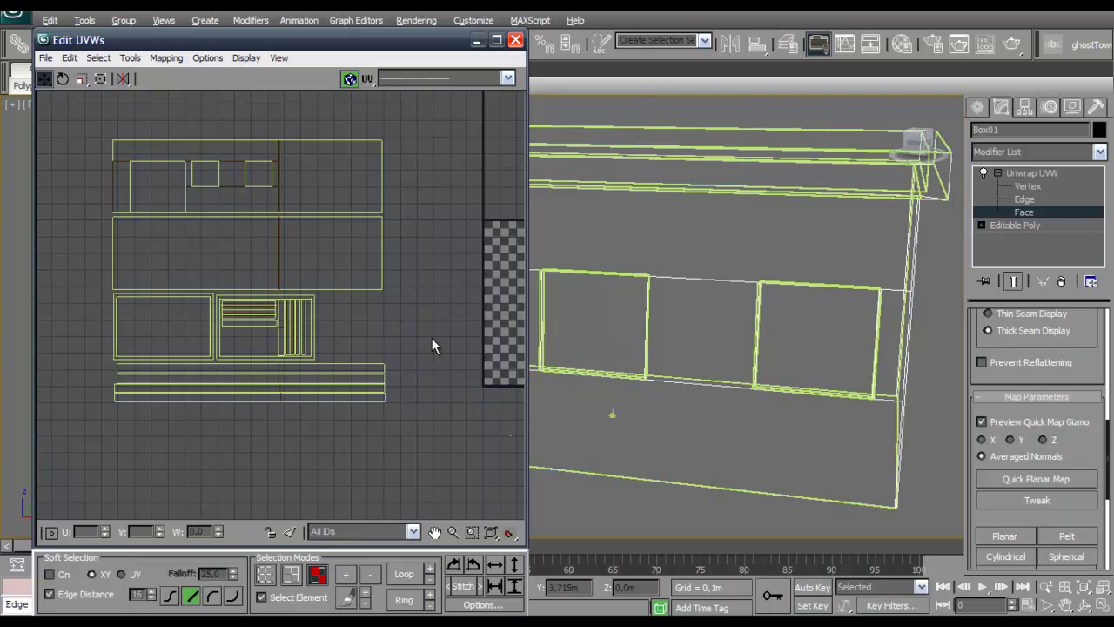
Step: Move all UV shells together onto the checkered texture tile and scale them down until they fit inside it
{"action": "left_click_drag", "start_coordinate": [85, 111], "coordinate": [424, 445]}
{"action": "middle_click_drag", "start_coordinate": [621, 369], "coordinate": [717, 378], "text": "alt"}
{"action": "middle_click_drag", "start_coordinate": [452, 336], "coordinate": [259, 357]}
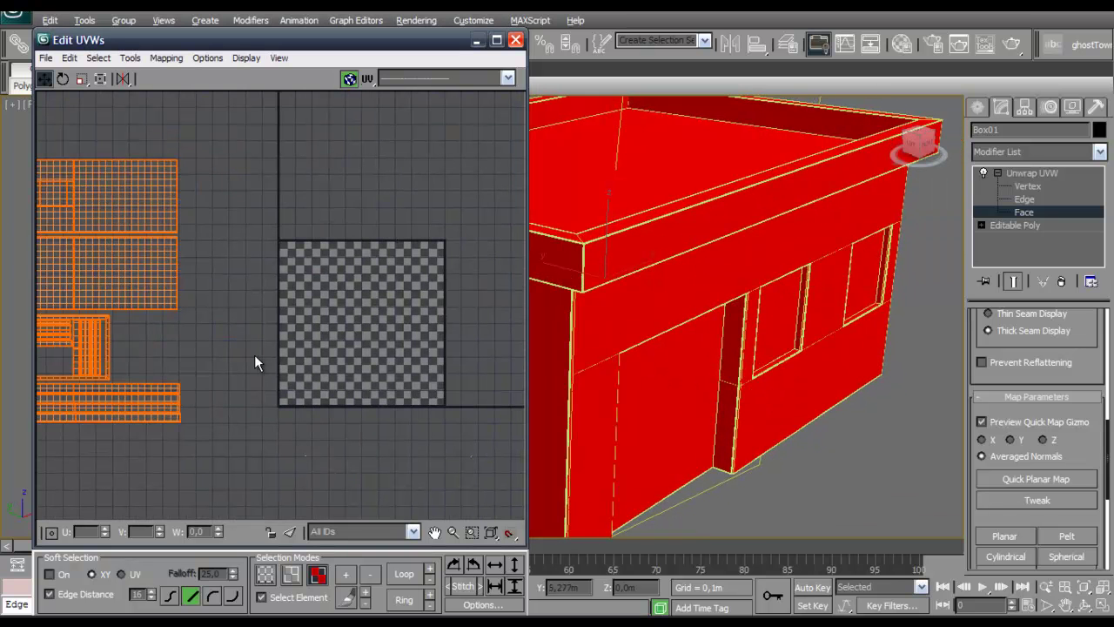
{"action": "left_click_drag", "start_coordinate": [117, 201], "coordinate": [458, 231]}
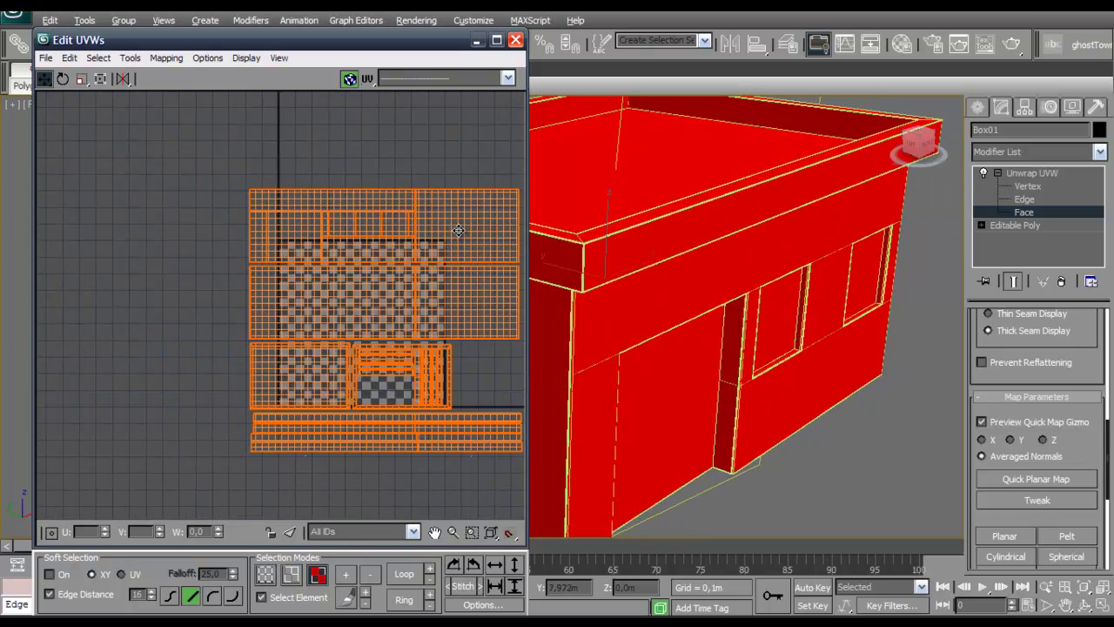
{"action": "left_click", "coordinate": [81, 79]}
{"action": "left_click_drag", "start_coordinate": [368, 259], "coordinate": [340, 279]}
{"action": "left_click", "coordinate": [47, 77]}
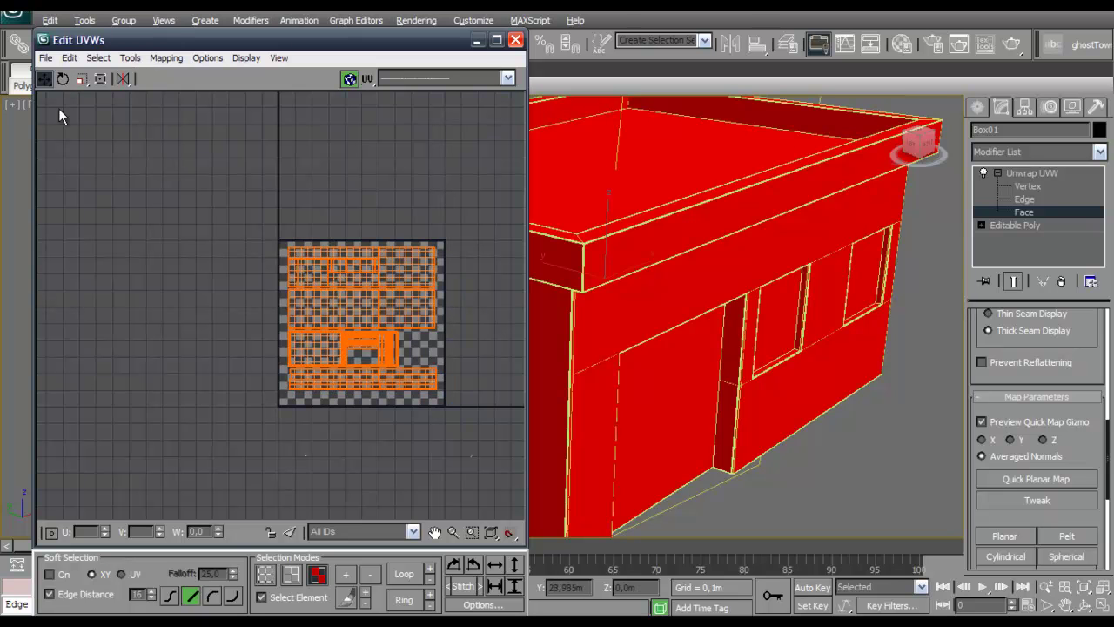
Step: Scale up and position the whole UV layout so it nearly fills the checkered texture tile
{"action": "left_click", "coordinate": [81, 79]}
{"action": "mouse_move", "coordinate": [331, 280]}
{"action": "left_mouse_down"}
{"action": "mouse_move", "coordinate": [319, 264]}
{"action": "mouse_move", "coordinate": [345, 277]}
{"action": "left_mouse_up"}
{"action": "left_click", "coordinate": [43, 78]}
{"action": "middle_click_drag", "start_coordinate": [346, 277], "coordinate": [226, 286]}
{"action": "scroll", "coordinate": [345, 276], "scroll_direction": "up", "scroll_amount": 5}
{"action": "left_click", "coordinate": [81, 78]}
{"action": "left_click_drag", "start_coordinate": [319, 270], "coordinate": [316, 272]}
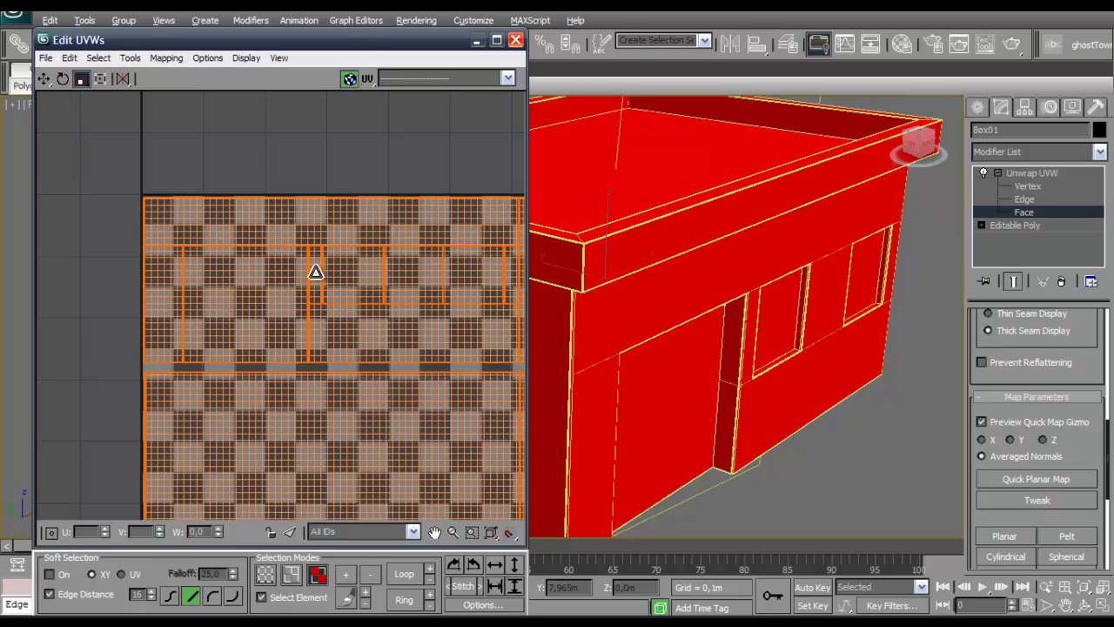
Step: Shift the upper and lower pairs of long strips so their protruding ends sit inside the texture tile's edge
{"action": "middle_click_drag", "start_coordinate": [373, 321], "coordinate": [136, 301]}
{"action": "middle_click_drag", "start_coordinate": [310, 316], "coordinate": [251, 216]}
{"action": "middle_click_drag", "start_coordinate": [290, 398], "coordinate": [156, 308]}
{"action": "scroll", "coordinate": [251, 315], "scroll_direction": "down", "scroll_amount": 3}
{"action": "scroll", "coordinate": [234, 308], "scroll_direction": "up", "scroll_amount": 4}
{"action": "left_click", "coordinate": [417, 250]}
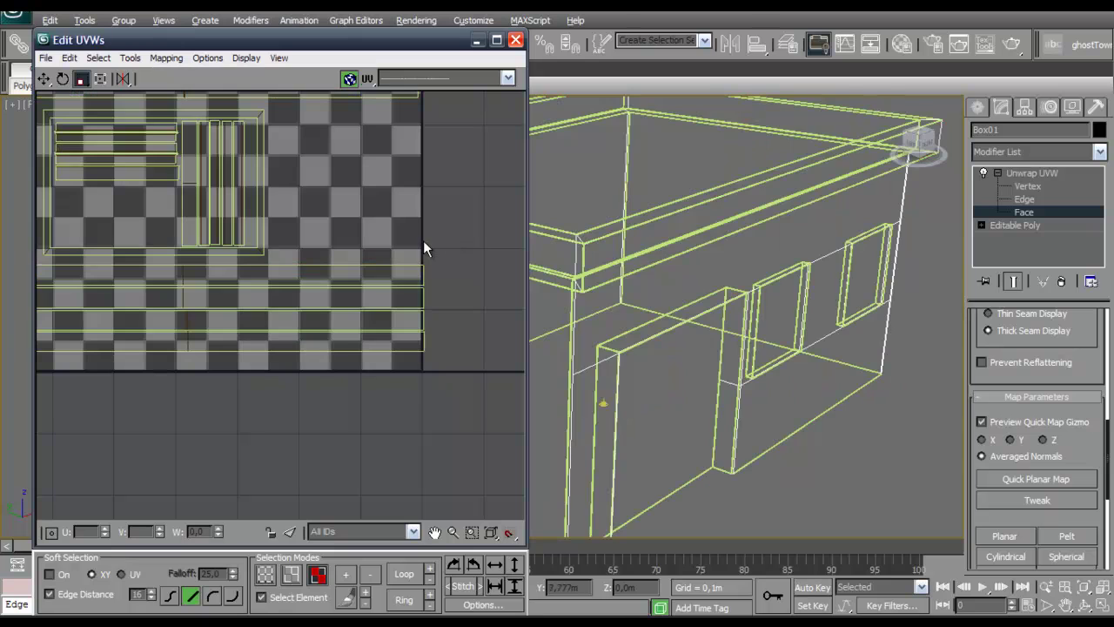
{"action": "left_click_drag", "start_coordinate": [418, 273], "coordinate": [408, 291]}
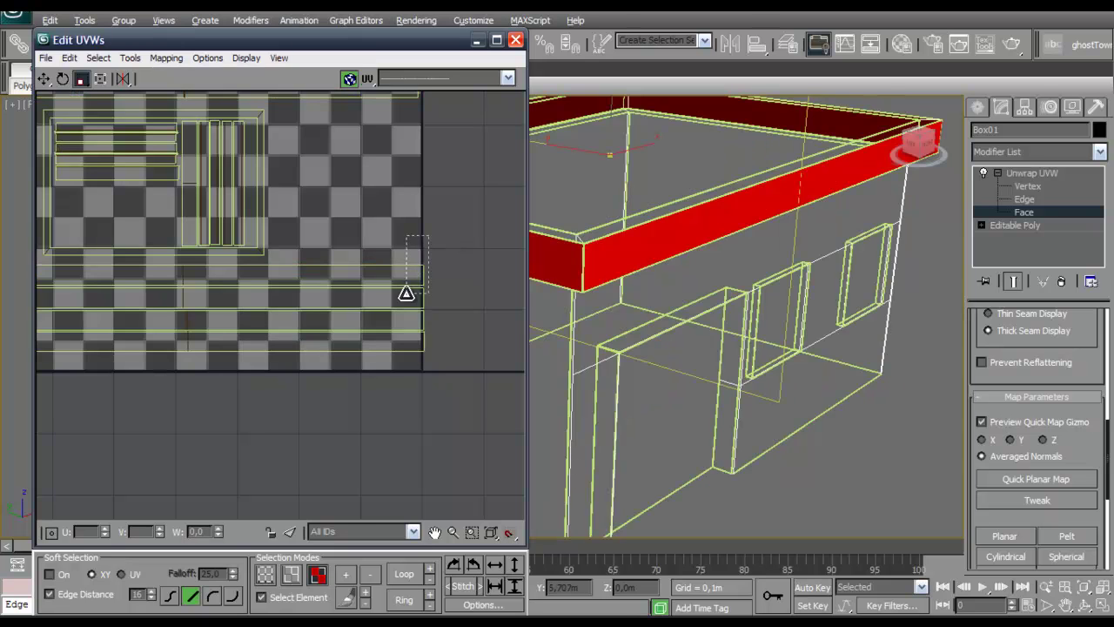
{"action": "left_click", "coordinate": [45, 78]}
{"action": "left_click_drag", "start_coordinate": [395, 275], "coordinate": [389, 275]}
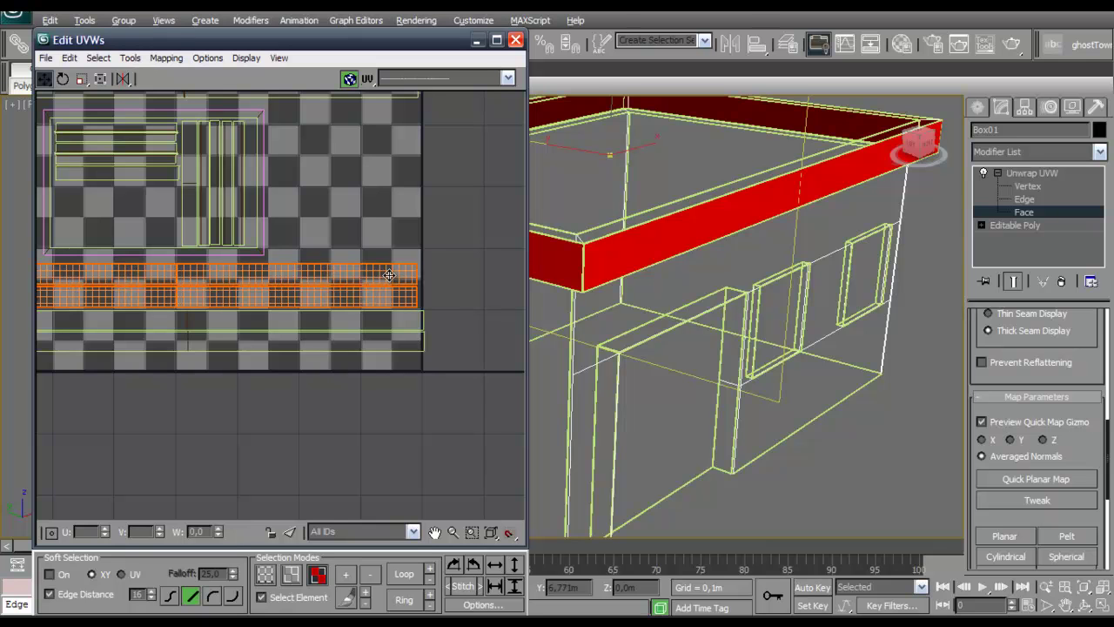
{"action": "left_click_drag", "start_coordinate": [412, 343], "coordinate": [408, 337]}
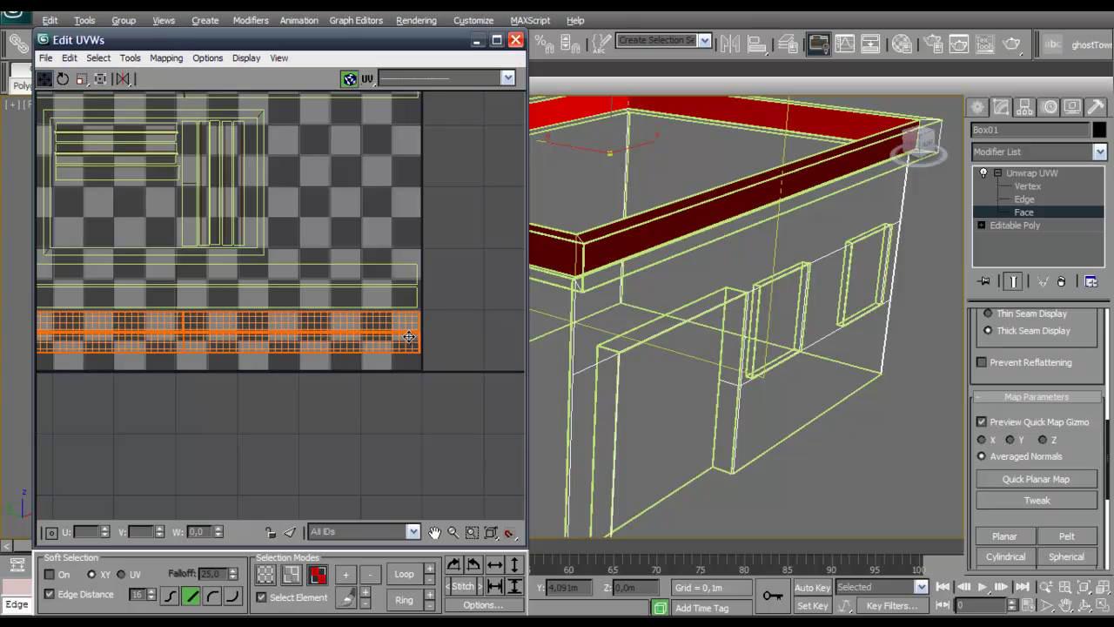
Step: Examine the packed UV layout against the borders of the checkered texture tile
{"action": "middle_click_drag", "start_coordinate": [258, 372], "coordinate": [361, 377]}
{"action": "scroll", "coordinate": [189, 389], "scroll_direction": "down", "scroll_amount": 1}
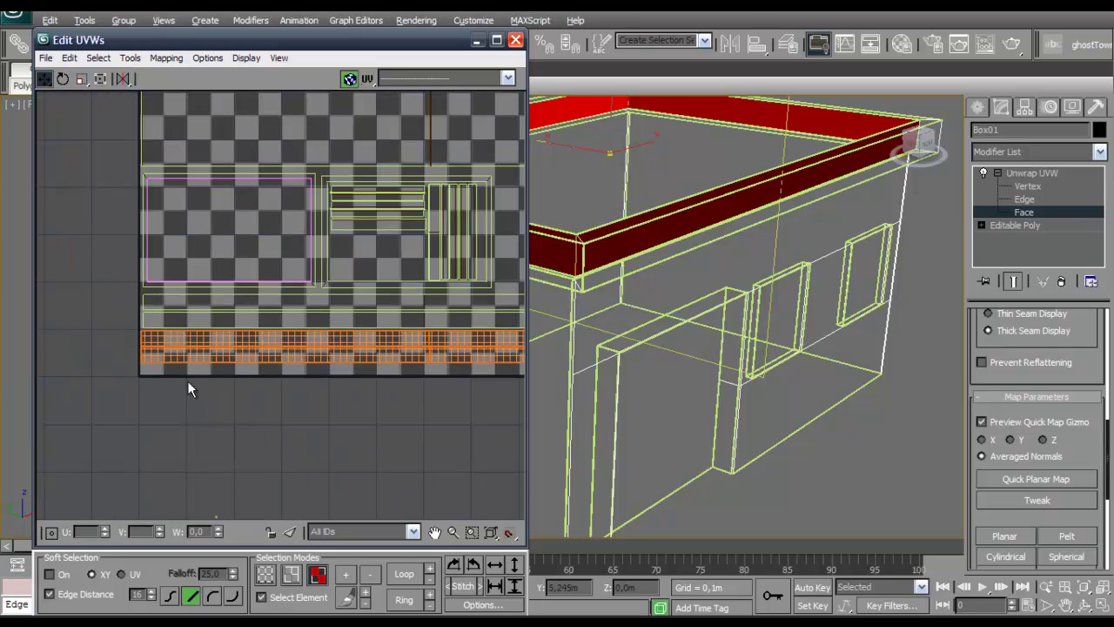
{"action": "scroll", "coordinate": [189, 384], "scroll_direction": "up", "scroll_amount": 1}
{"action": "scroll", "coordinate": [210, 383], "scroll_direction": "down", "scroll_amount": 1}
{"action": "scroll", "coordinate": [259, 300], "scroll_direction": "up", "scroll_amount": 1}
{"action": "scroll", "coordinate": [260, 300], "scroll_direction": "down", "scroll_amount": 1}
{"action": "middle_click_drag", "start_coordinate": [261, 206], "coordinate": [286, 303]}
{"action": "scroll", "coordinate": [317, 281], "scroll_direction": "down", "scroll_amount": 1}
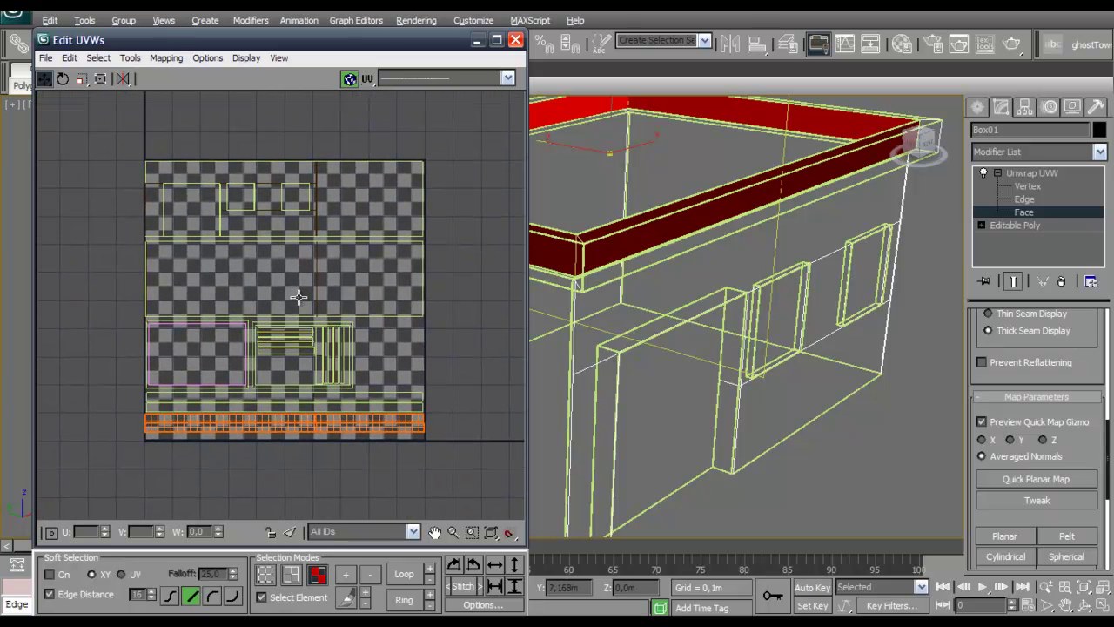
{"action": "left_click", "coordinate": [445, 283]}
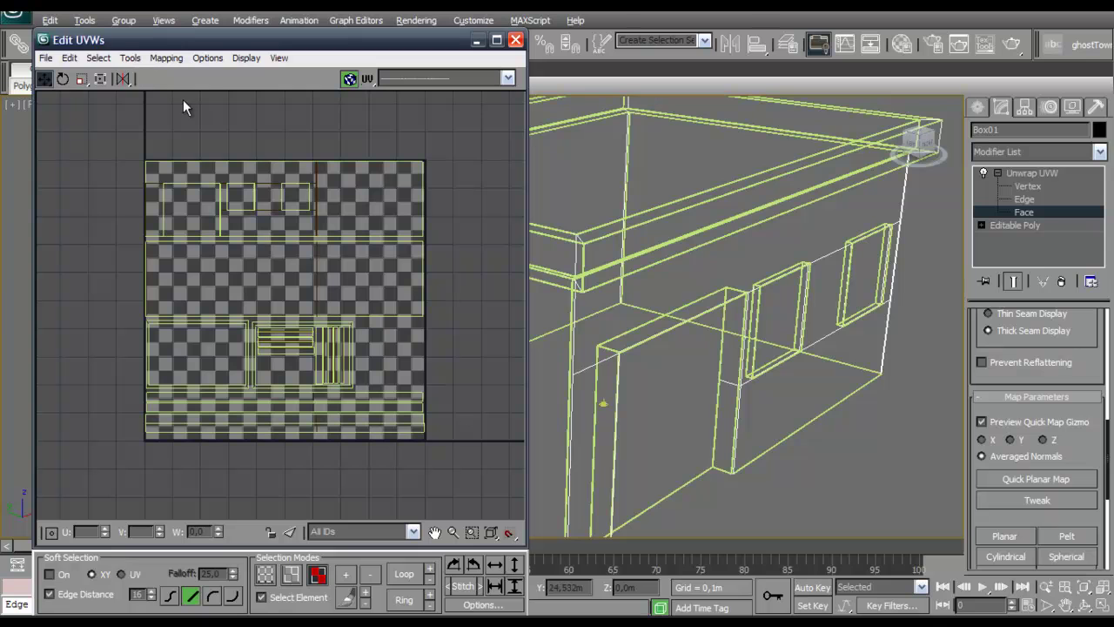
Step: Render the UVW template with width and height set to 2048
{"action": "left_click", "coordinate": [99, 58]}
{"action": "mouse_move", "coordinate": [129, 59]}
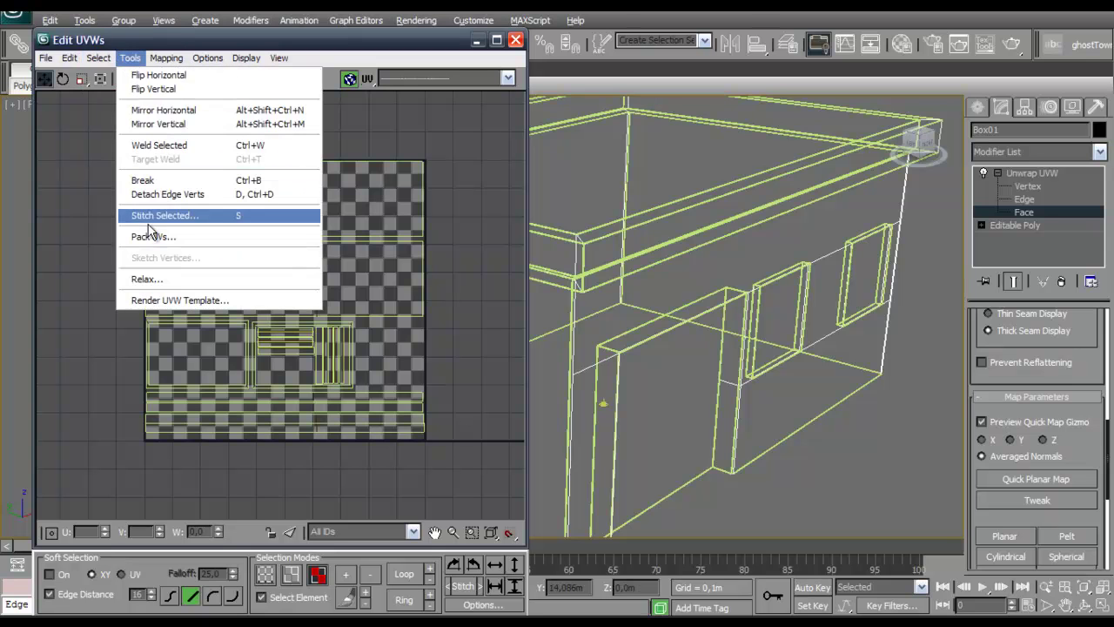
{"action": "left_click", "coordinate": [155, 300]}
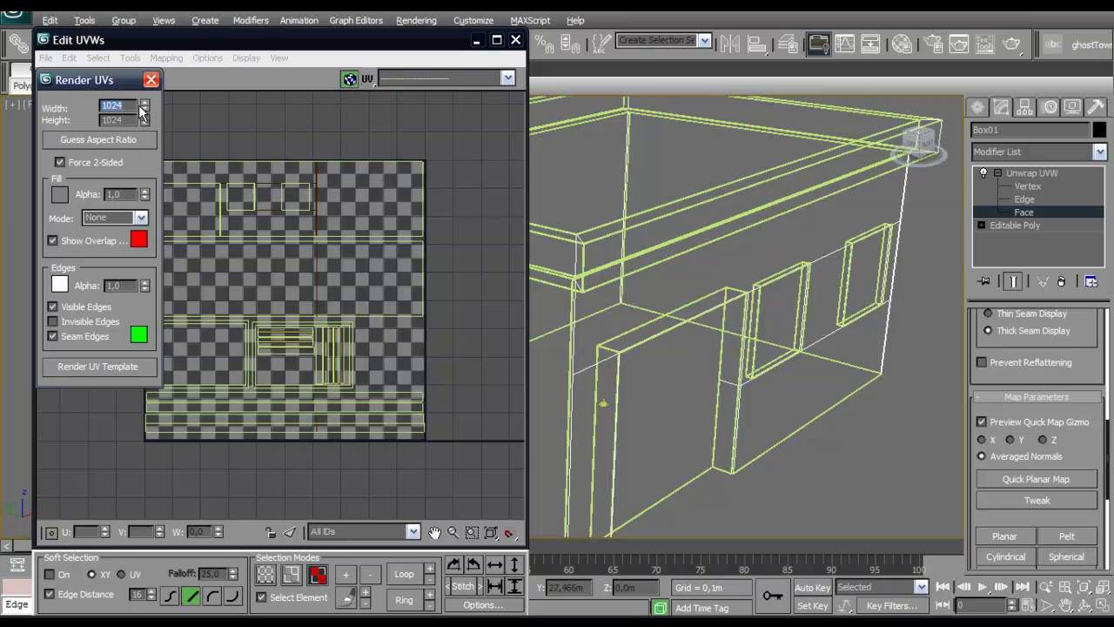
{"action": "type", "text": "2"}
{"action": "type", "text": "2048"}
{"action": "left_click", "coordinate": [89, 367]}
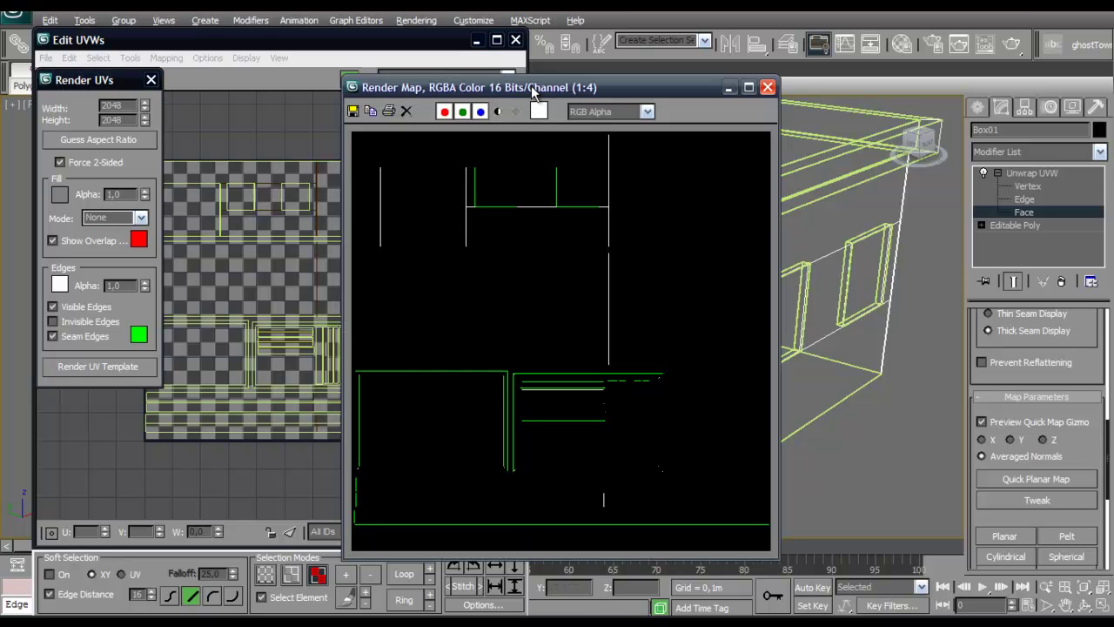
Step: Turn off the seam edges for the UV template and render it again
{"action": "left_click", "coordinate": [767, 87]}
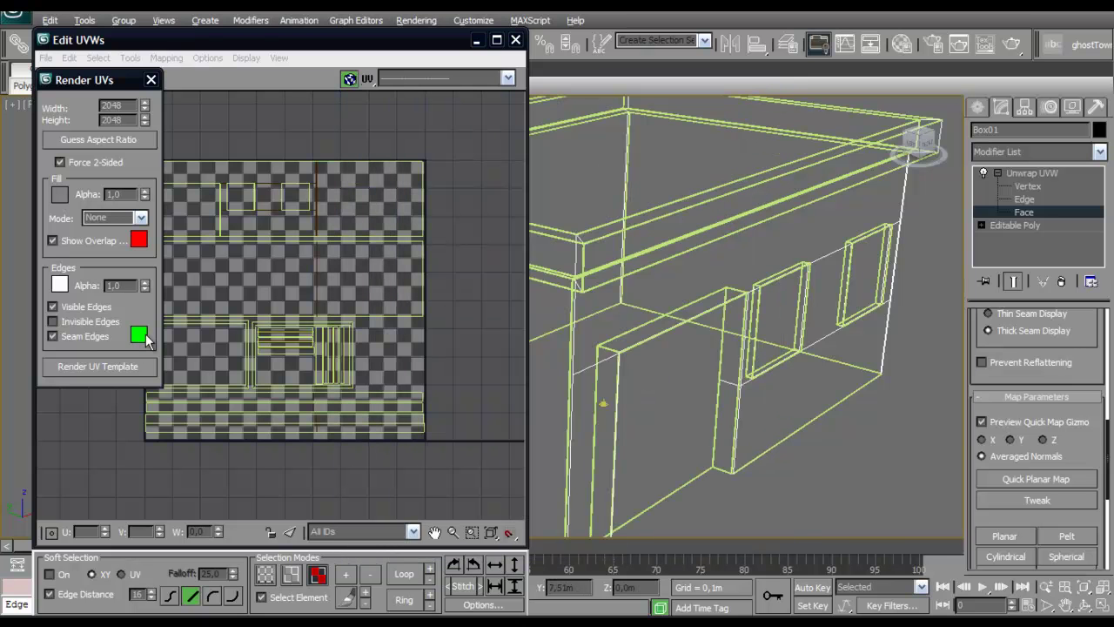
{"action": "left_click", "coordinate": [54, 336]}
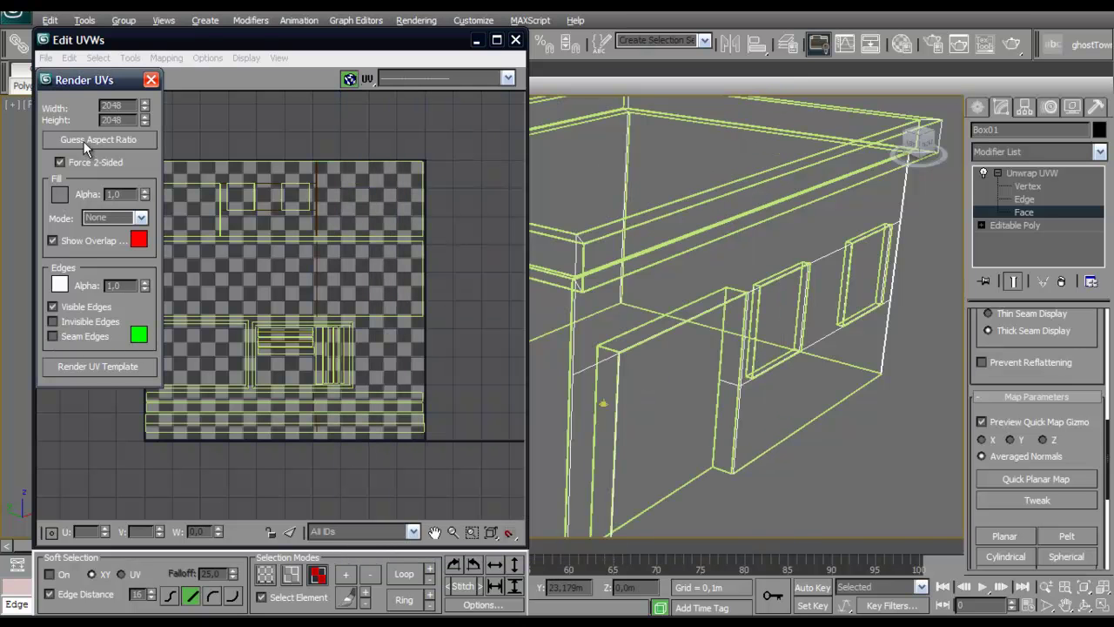
{"action": "left_click", "coordinate": [96, 366]}
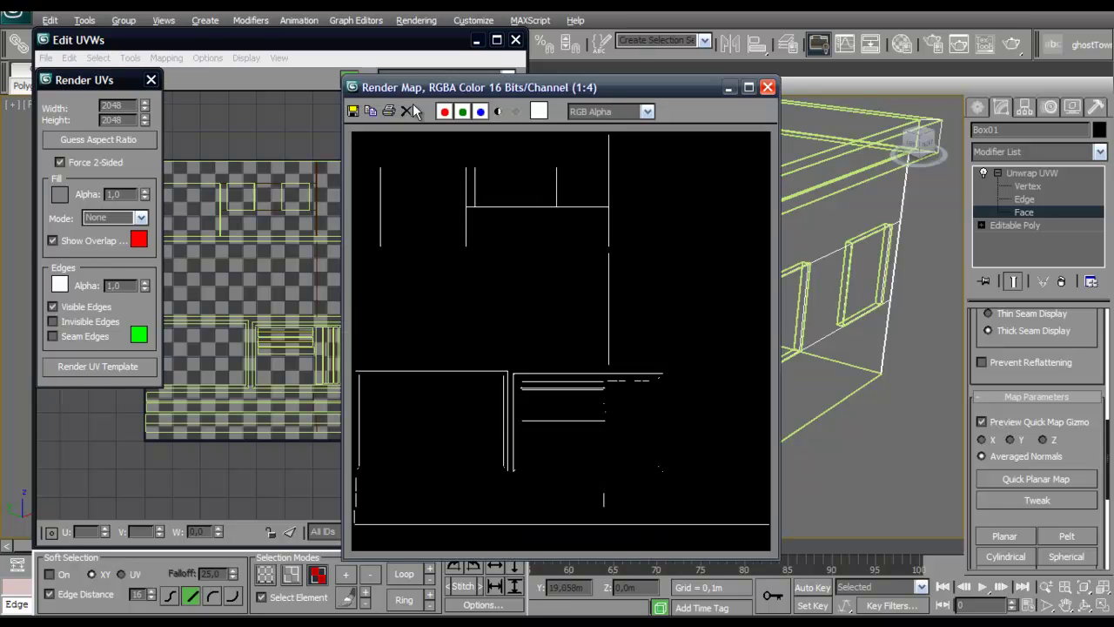
Step: Save the rendered template to the Desktop as building in BMP format with RGB 24 bit colors, and close the render
{"action": "left_click", "coordinate": [354, 111]}
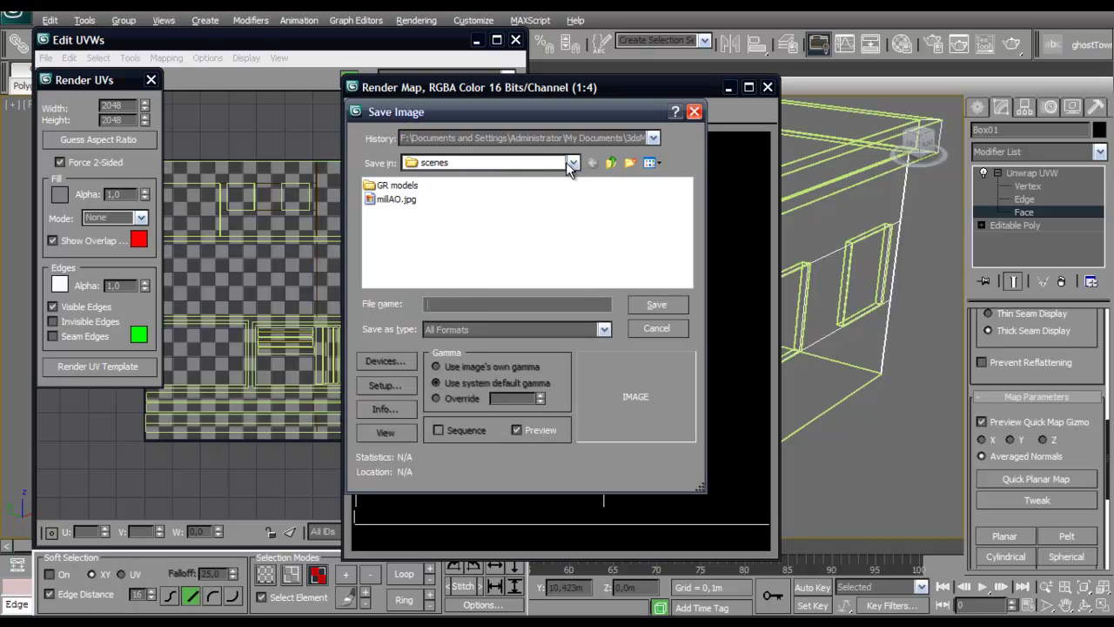
{"action": "left_click", "coordinate": [612, 163]}
{"action": "left_click", "coordinate": [612, 163]}
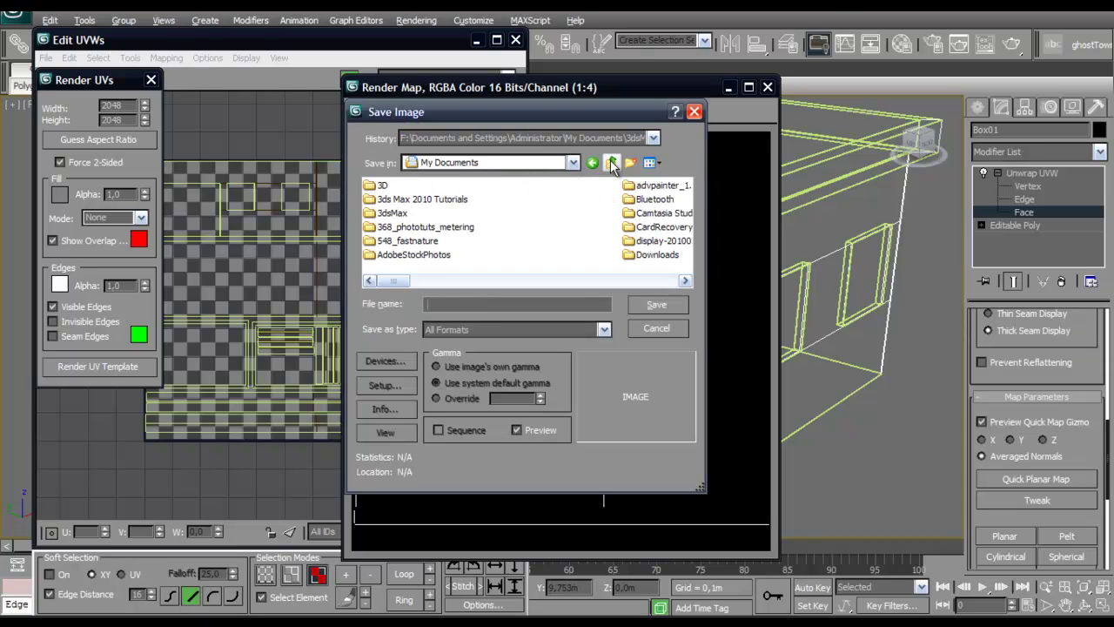
{"action": "left_click", "coordinate": [612, 163]}
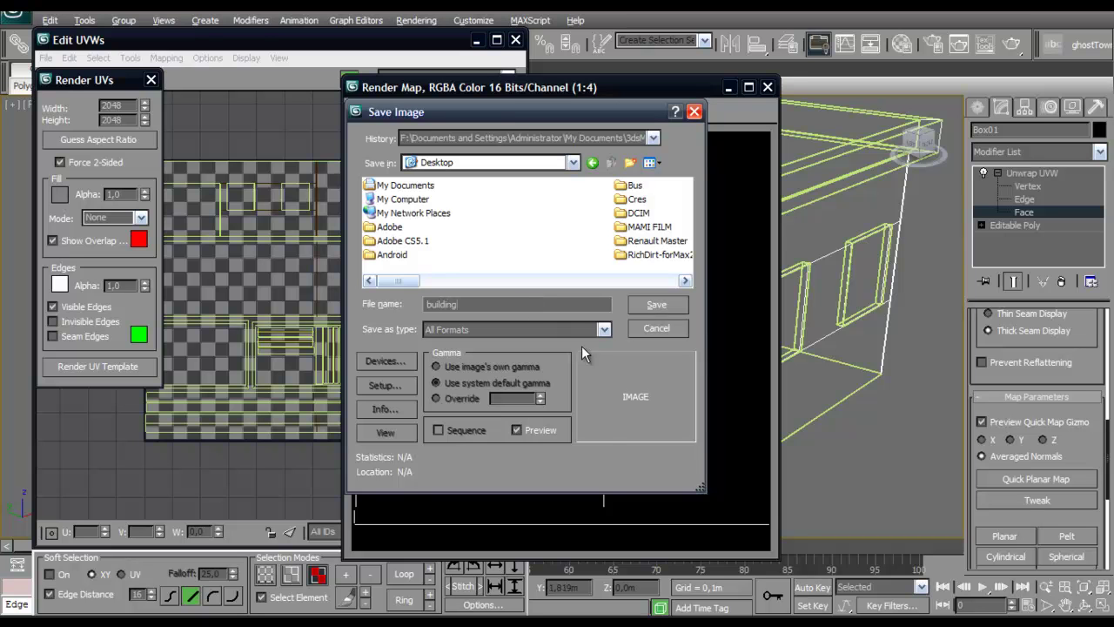
{"action": "left_click", "coordinate": [604, 330]}
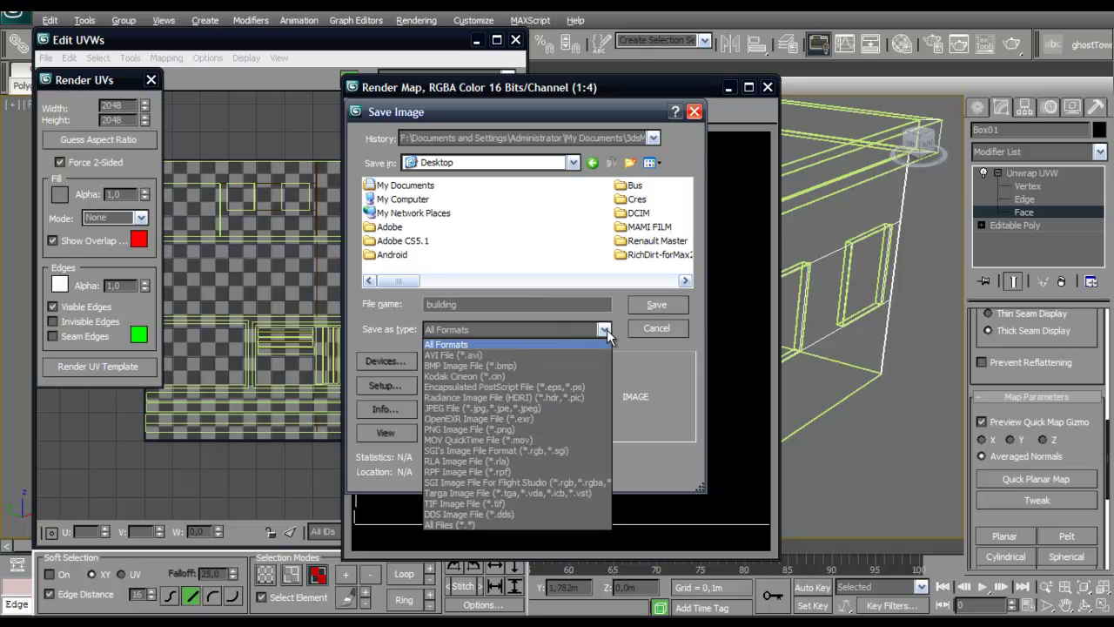
{"action": "left_click", "coordinate": [489, 366]}
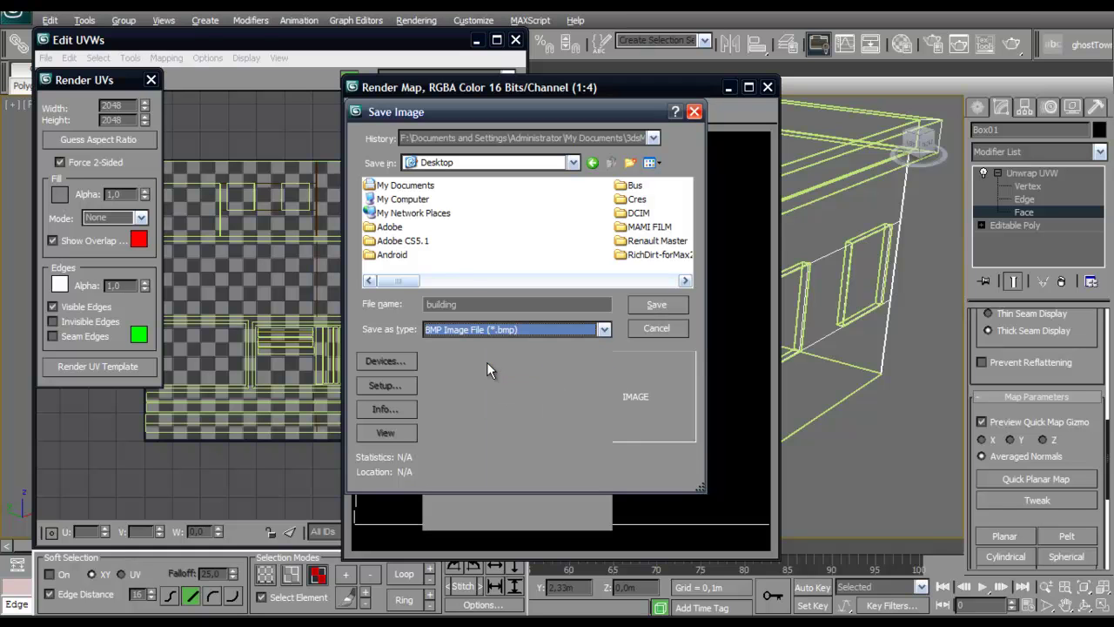
{"action": "left_click", "coordinate": [657, 306]}
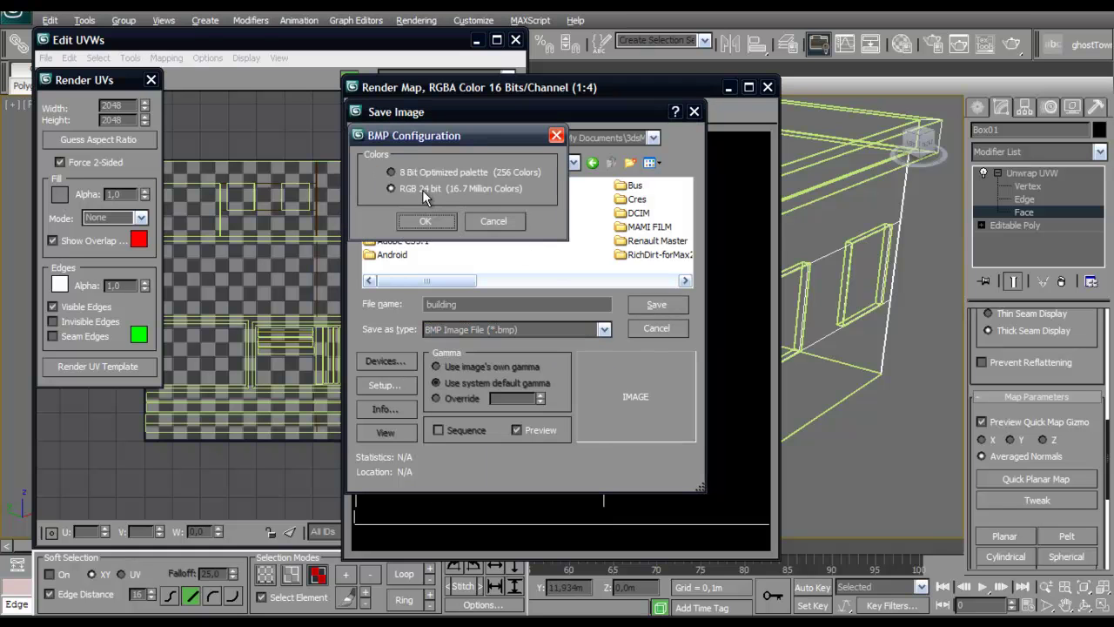
{"action": "left_click", "coordinate": [425, 221]}
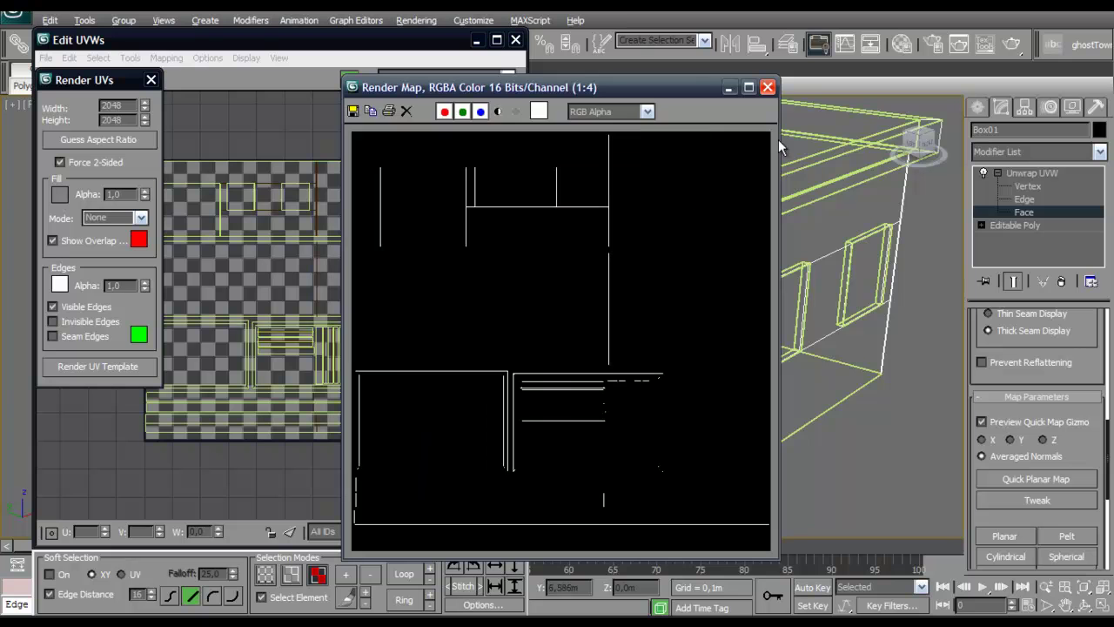
{"action": "left_click", "coordinate": [768, 87]}
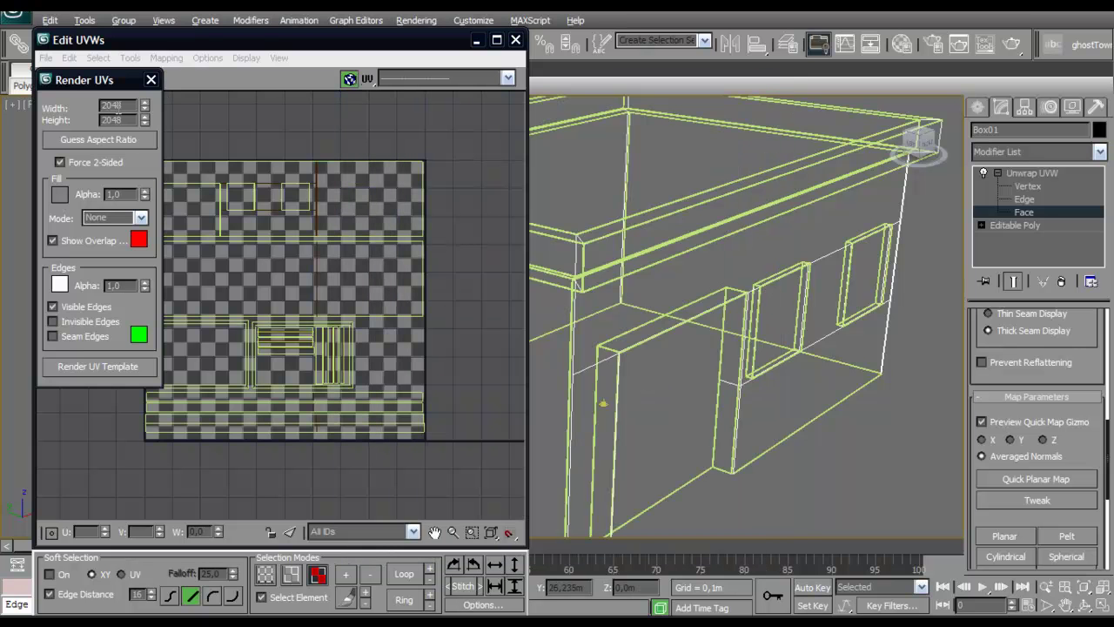
Step: Put away the template settings and the UV editor, and show the building shaded with its checker texture
{"action": "left_click", "coordinate": [152, 80]}
{"action": "left_click", "coordinate": [476, 40]}
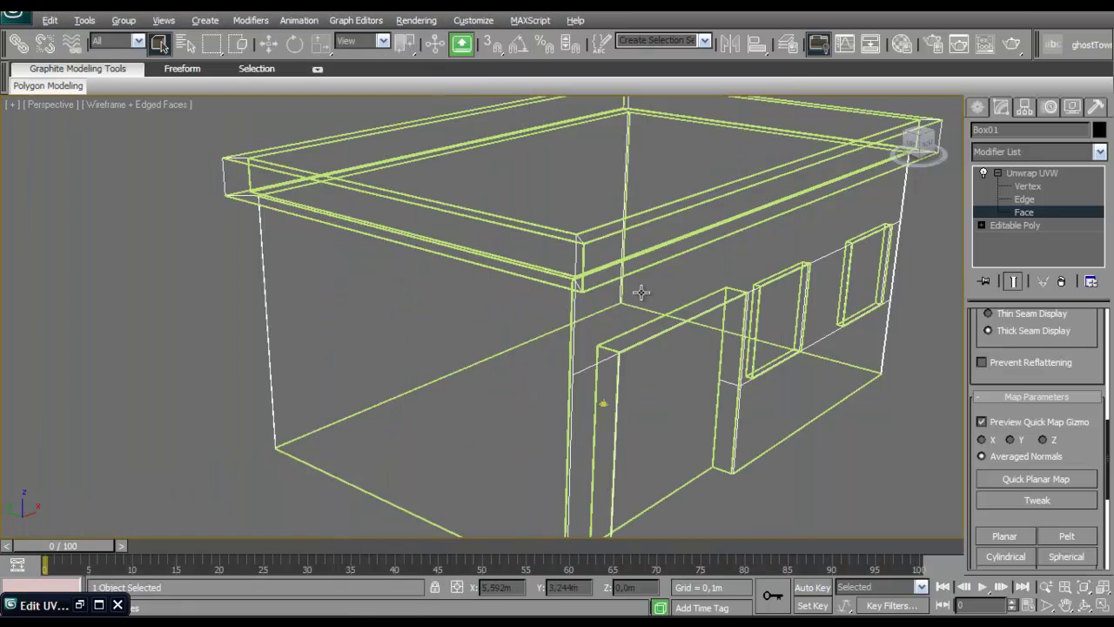
{"action": "middle_click_drag", "start_coordinate": [635, 294], "coordinate": [503, 298], "text": "alt"}
{"action": "key", "text": "F3"}
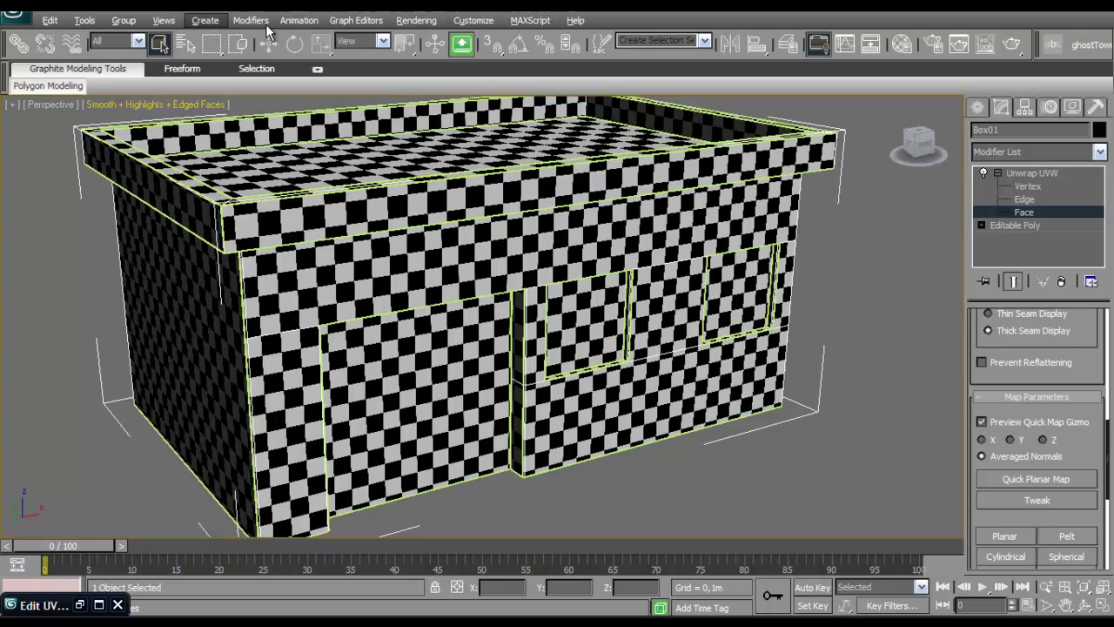
Step: Change the unused fifth sample material, 05 - Default, to the mental ray material type
{"action": "left_click", "coordinate": [416, 20]}
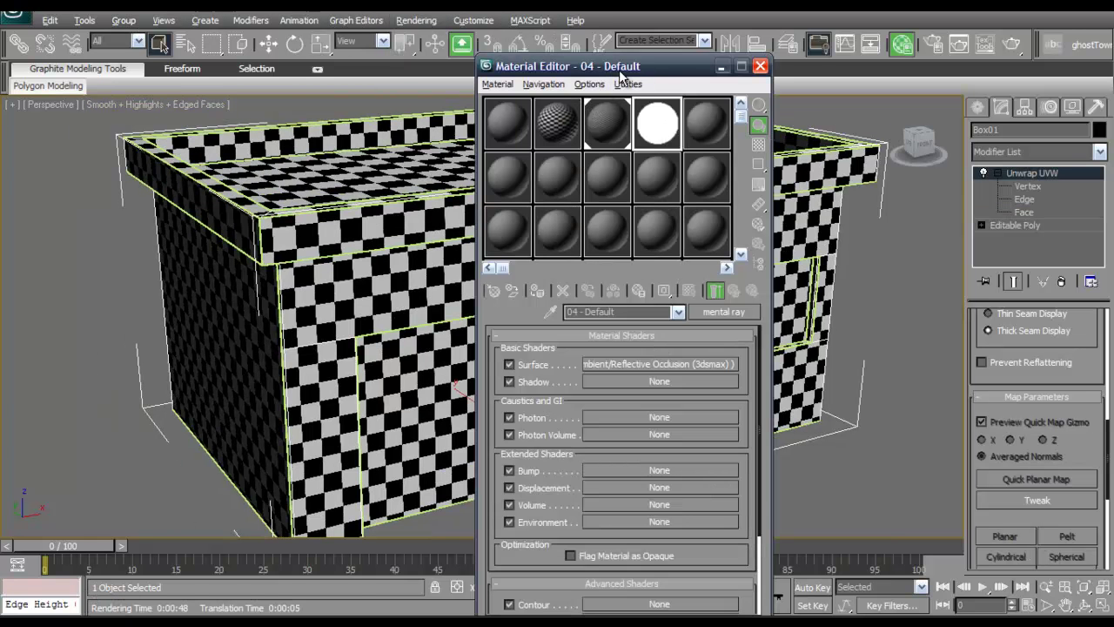
{"action": "left_click_drag", "start_coordinate": [522, 66], "coordinate": [228, 92]}
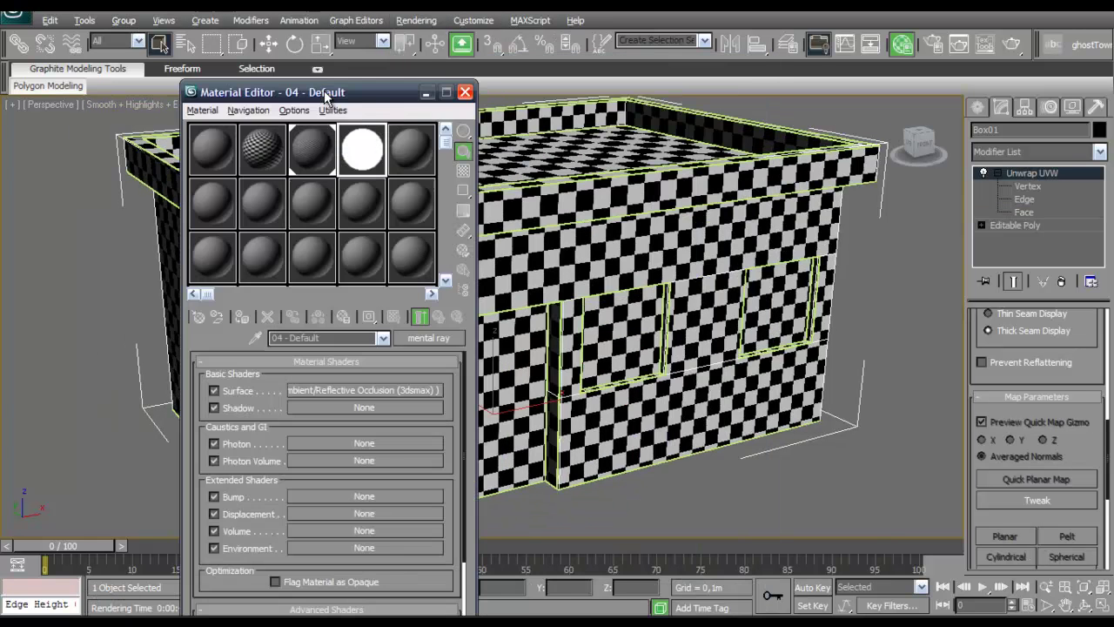
{"action": "left_click", "coordinate": [416, 152]}
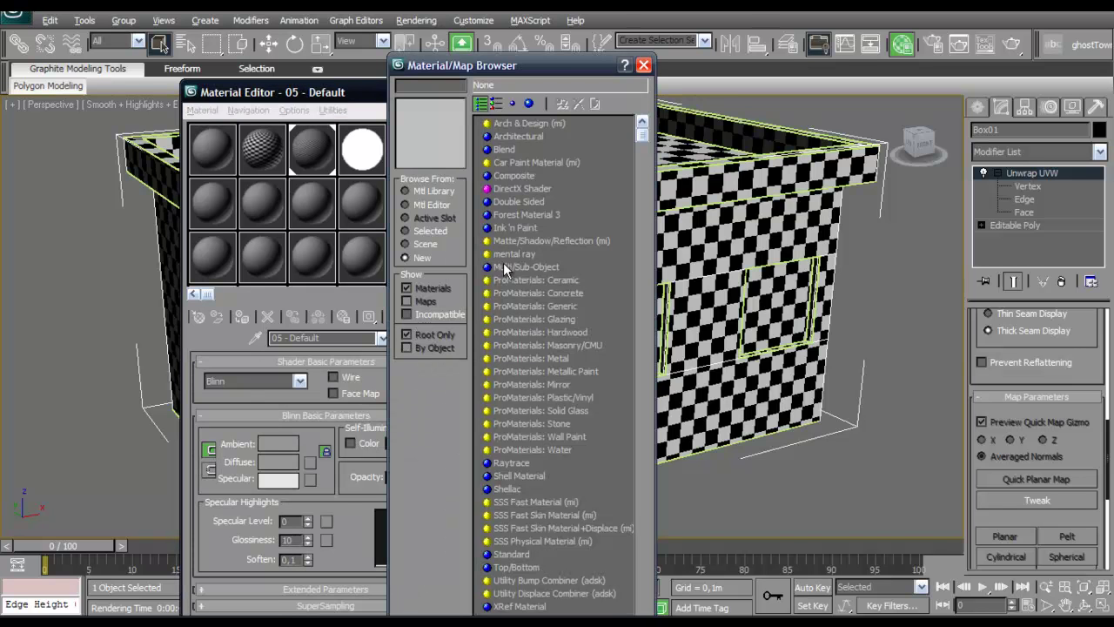
{"action": "double_click", "coordinate": [502, 254]}
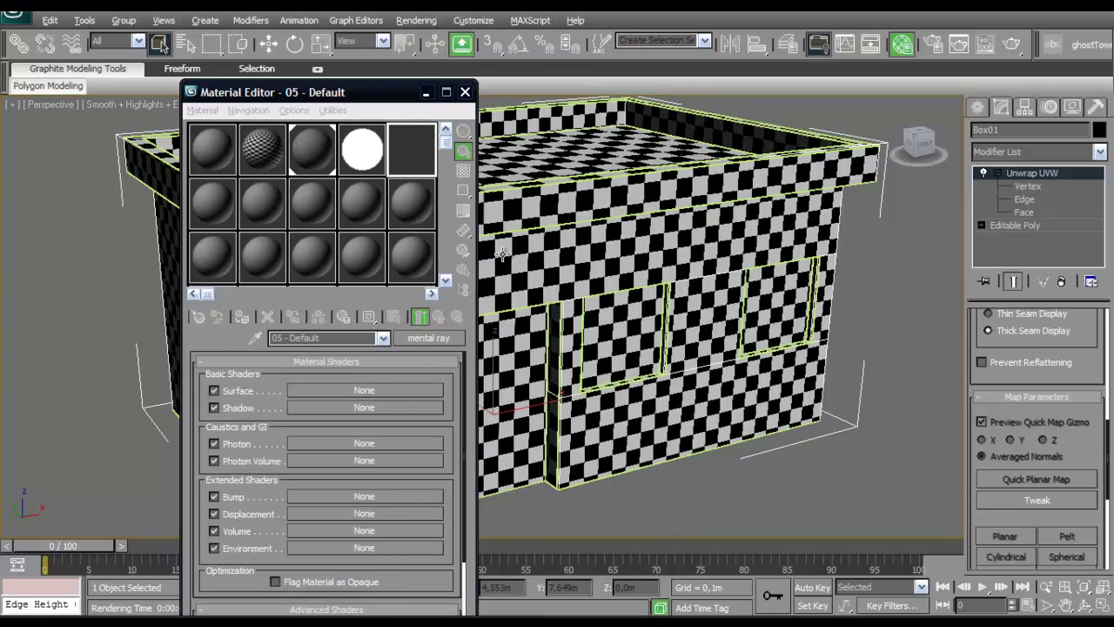
Step: Use Ambient/Reflective Occlusion as the material's Surface shader and assign the material to the building
{"action": "left_click", "coordinate": [360, 389]}
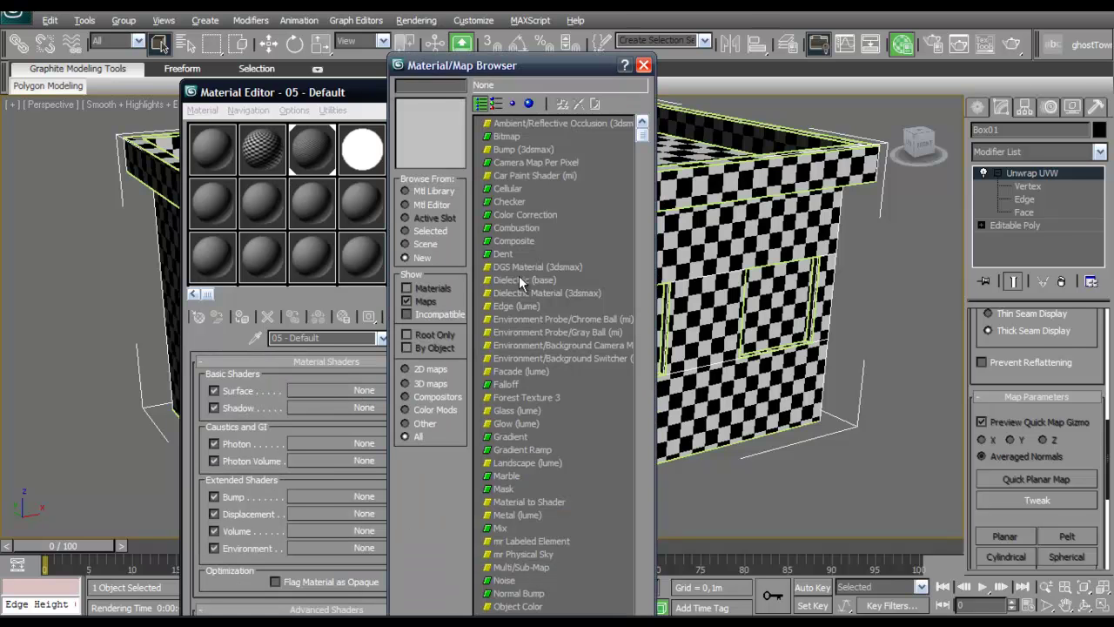
{"action": "double_click", "coordinate": [505, 124]}
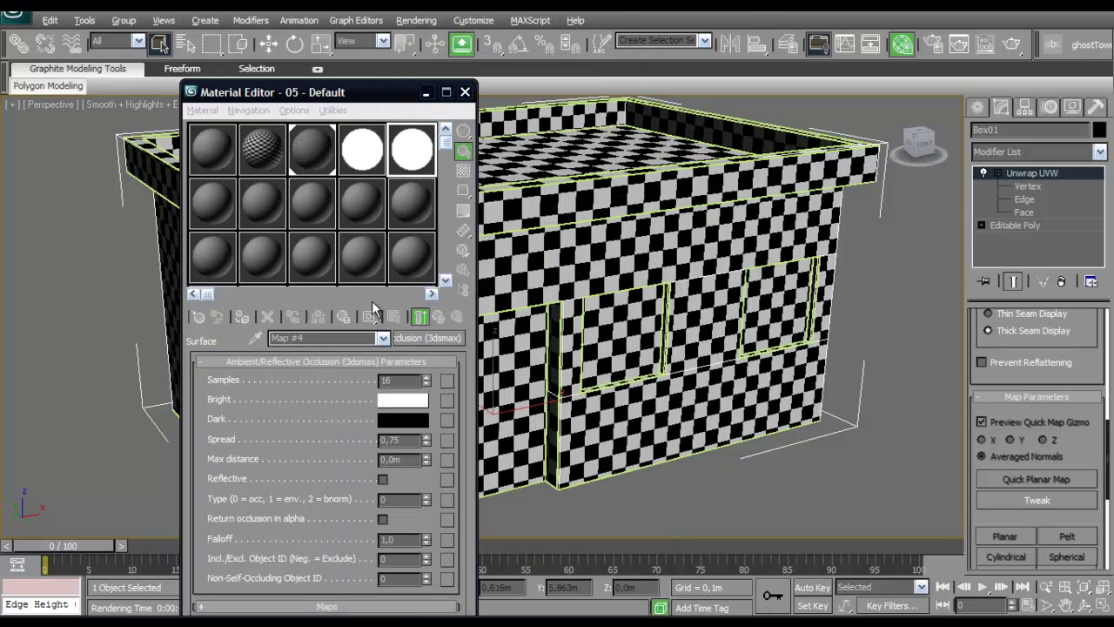
{"action": "double_click", "coordinate": [384, 381]}
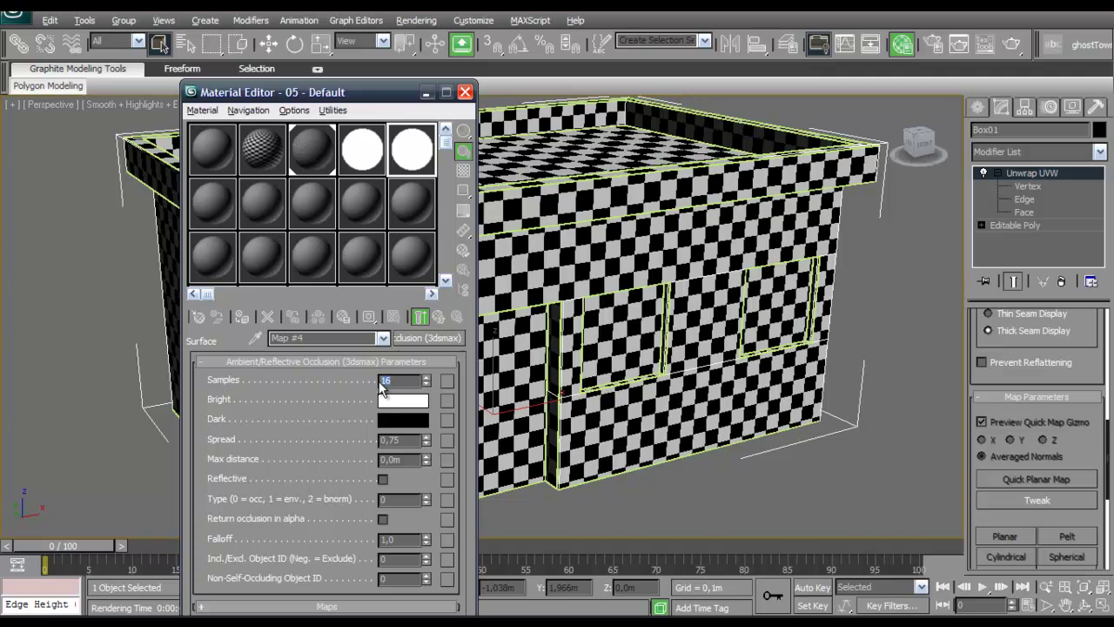
{"action": "key", "text": "Return"}
{"action": "left_click_drag", "start_coordinate": [423, 146], "coordinate": [548, 229]}
{"action": "left_click", "coordinate": [465, 92]}
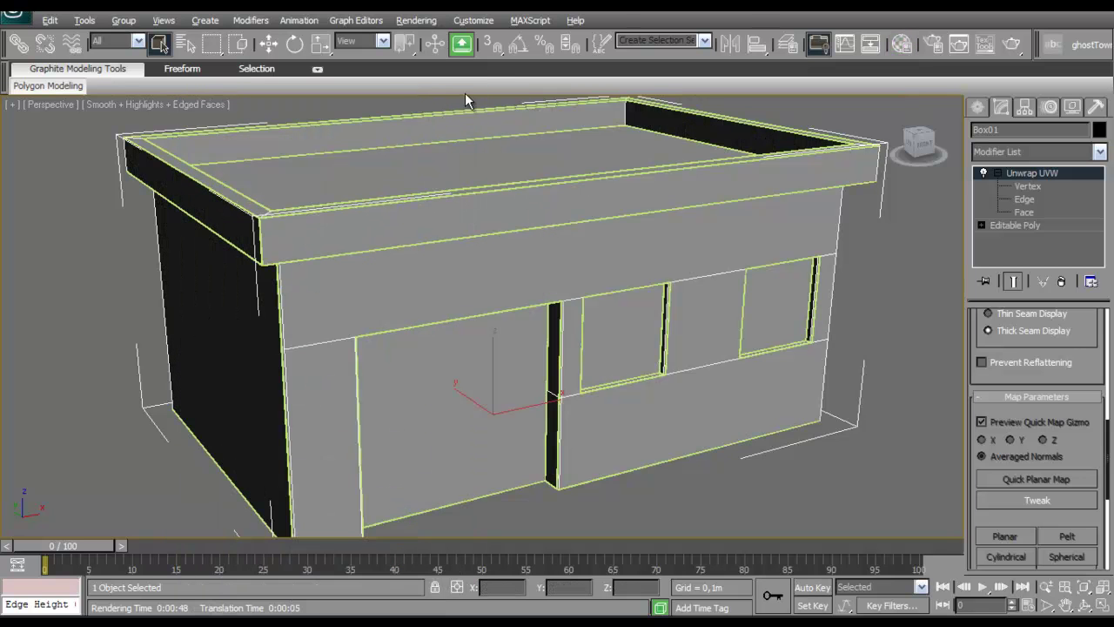
Step: Add an Ambient Occlusion (MR) output element for the building in Render To Texture
{"action": "left_click", "coordinate": [416, 20]}
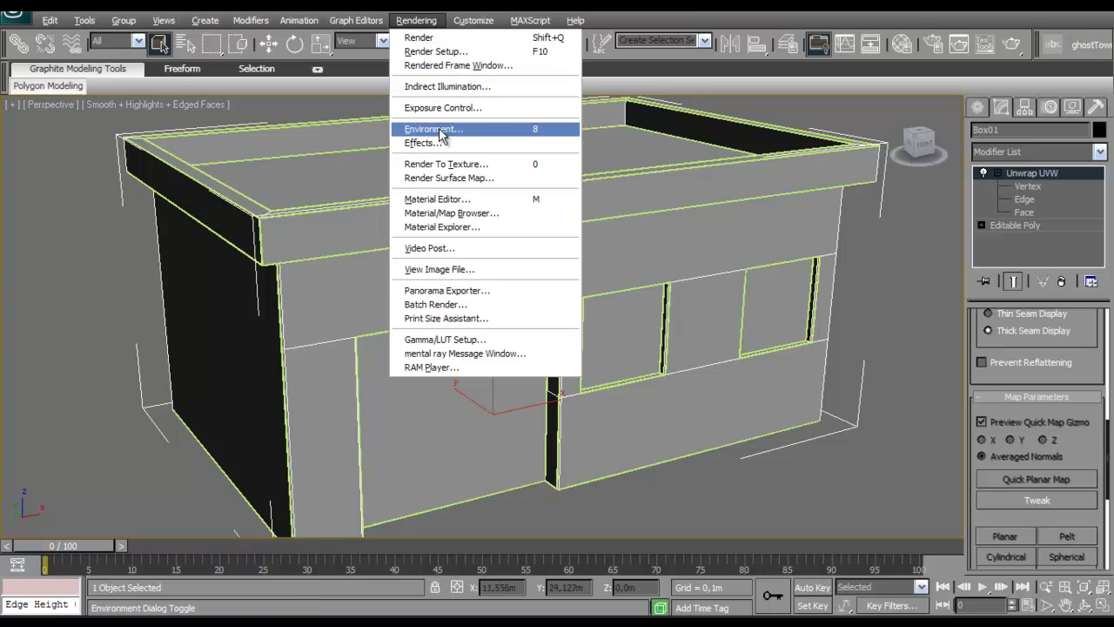
{"action": "left_click", "coordinate": [446, 163]}
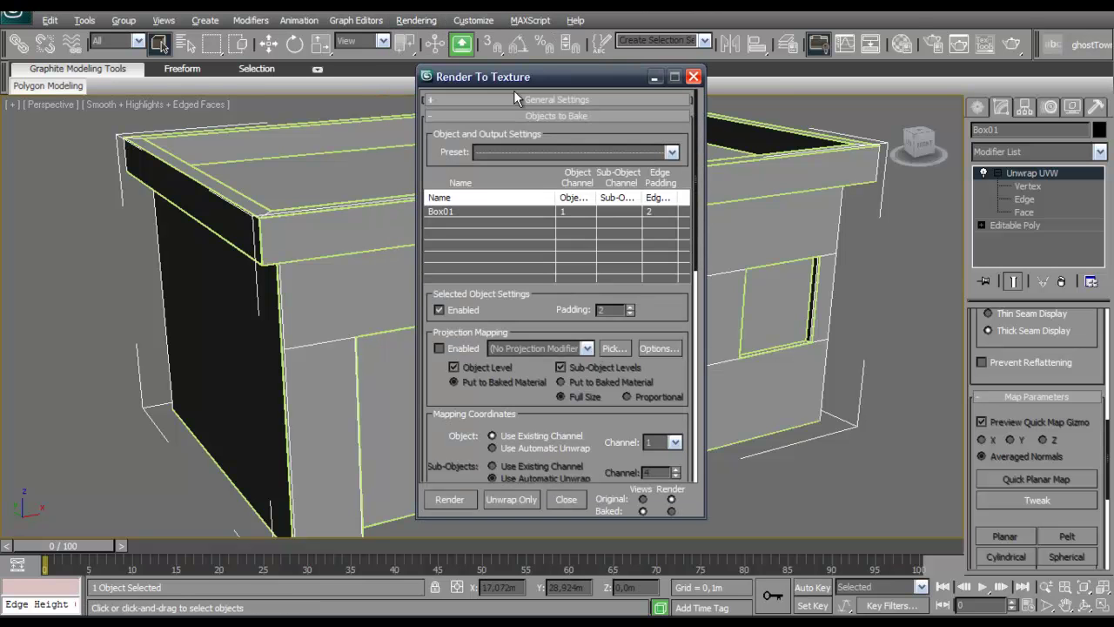
{"action": "left_click_drag", "start_coordinate": [516, 73], "coordinate": [226, 70]}
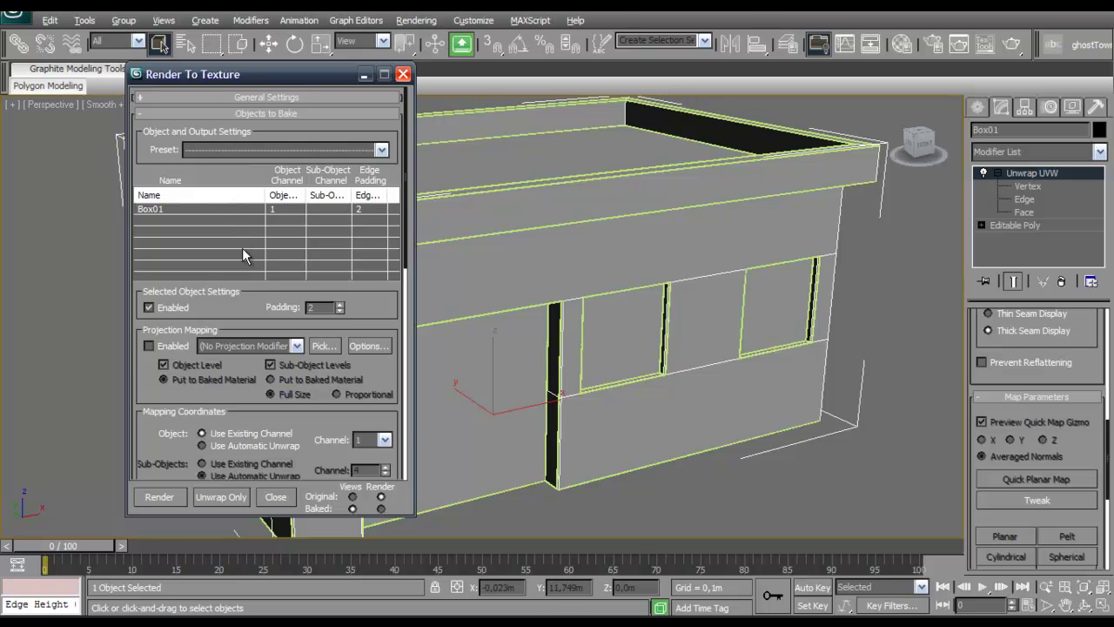
{"action": "left_click_drag", "start_coordinate": [251, 296], "coordinate": [239, 82]}
{"action": "left_click", "coordinate": [206, 428]}
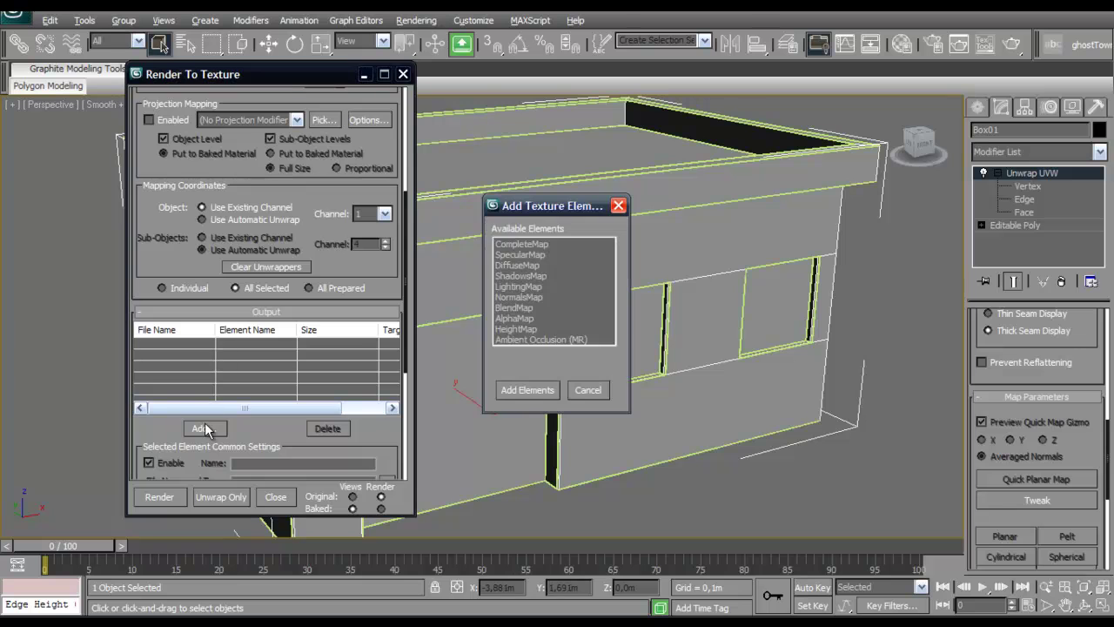
{"action": "left_click", "coordinate": [508, 339]}
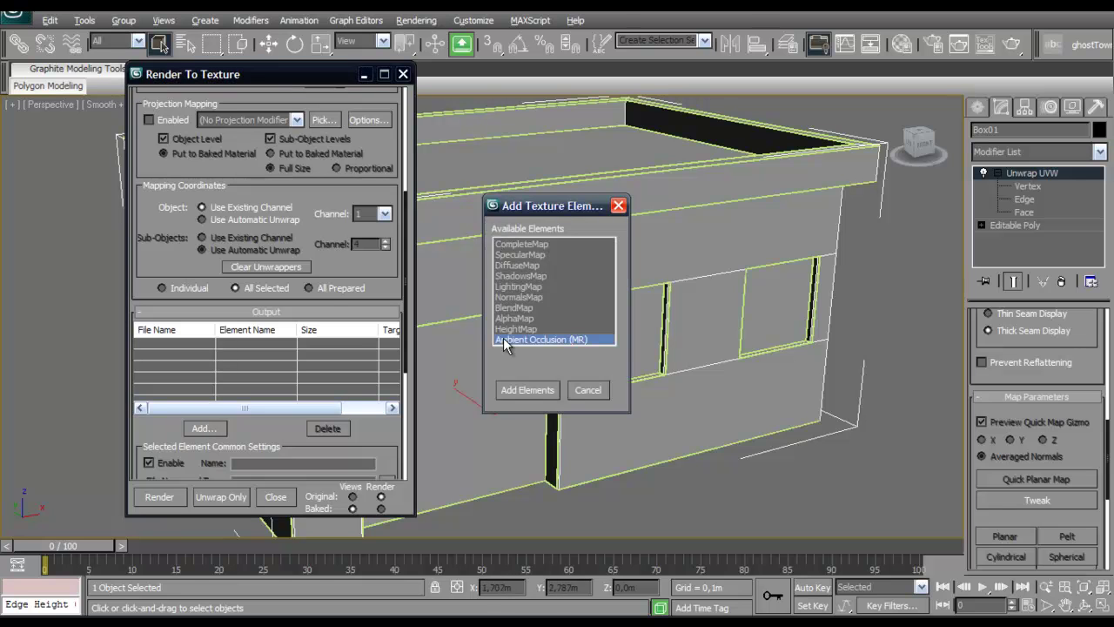
{"action": "left_click", "coordinate": [528, 391]}
Step: Set the ambient occlusion element's output file to building_AO.bmp on the Desktop, overwriting the existing file
{"action": "left_click_drag", "start_coordinate": [377, 428], "coordinate": [362, 214]}
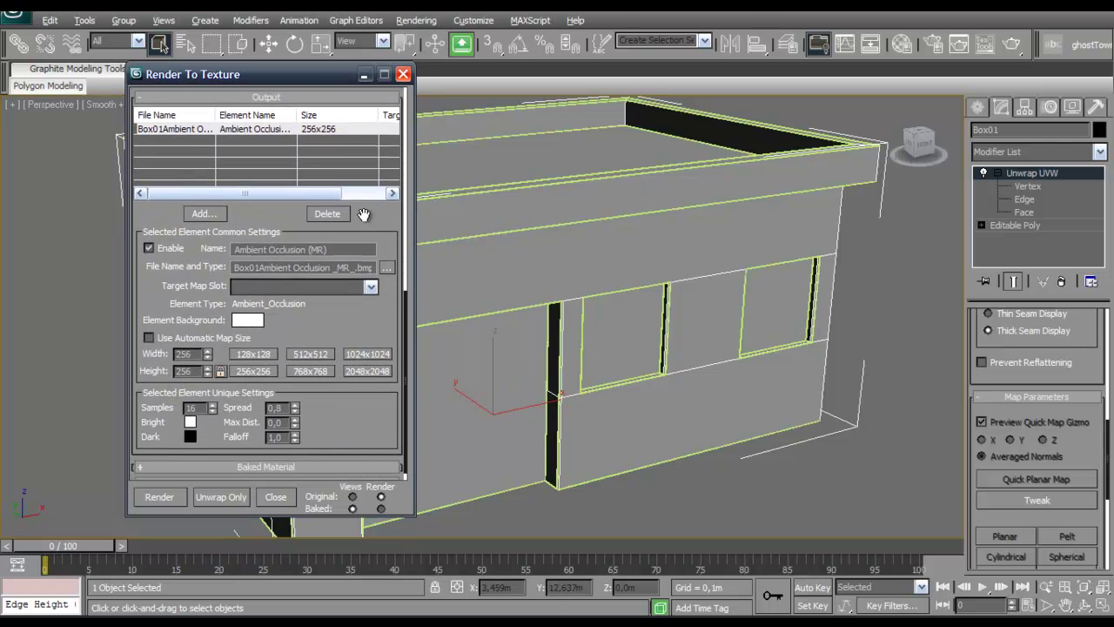
{"action": "left_click", "coordinate": [387, 267]}
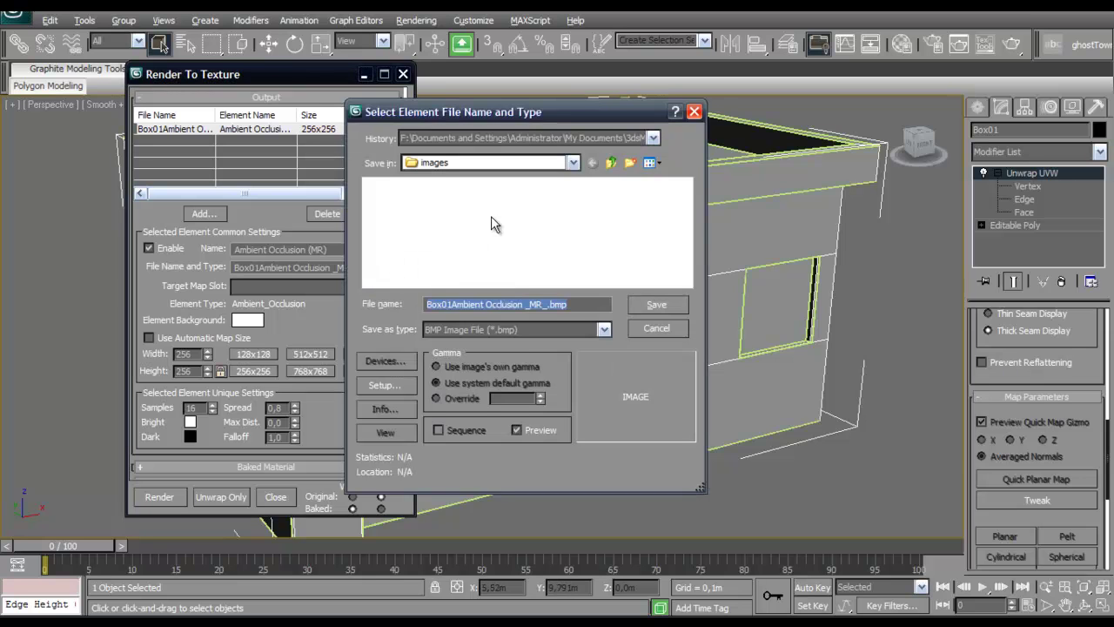
{"action": "left_click", "coordinate": [612, 162]}
{"action": "left_click", "coordinate": [612, 163]}
{"action": "left_click", "coordinate": [612, 162]}
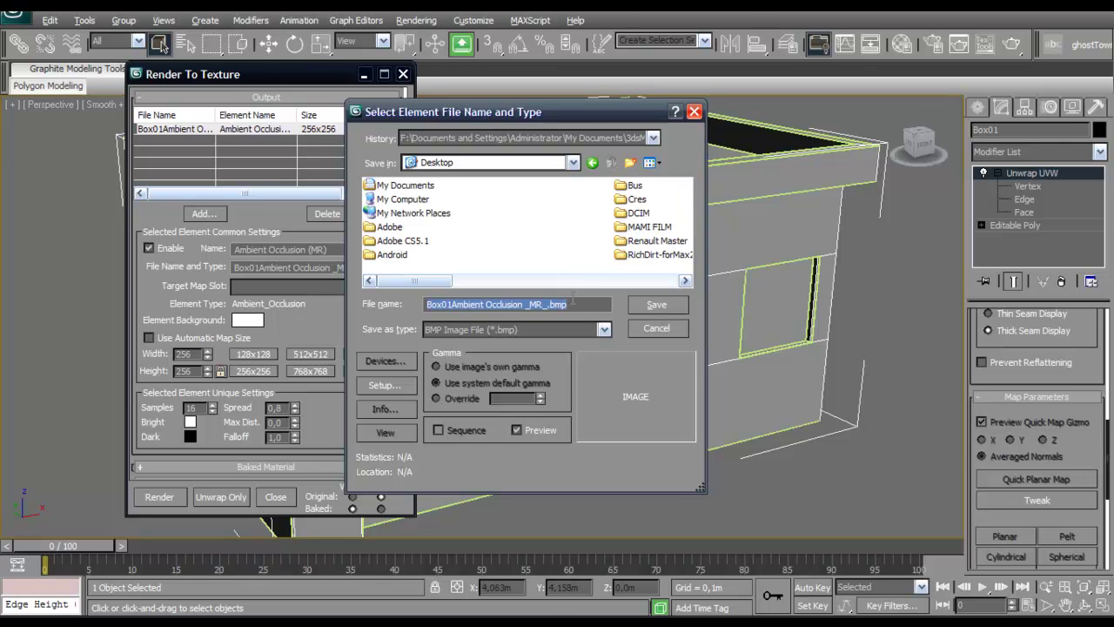
{"action": "type", "text": "bui"}
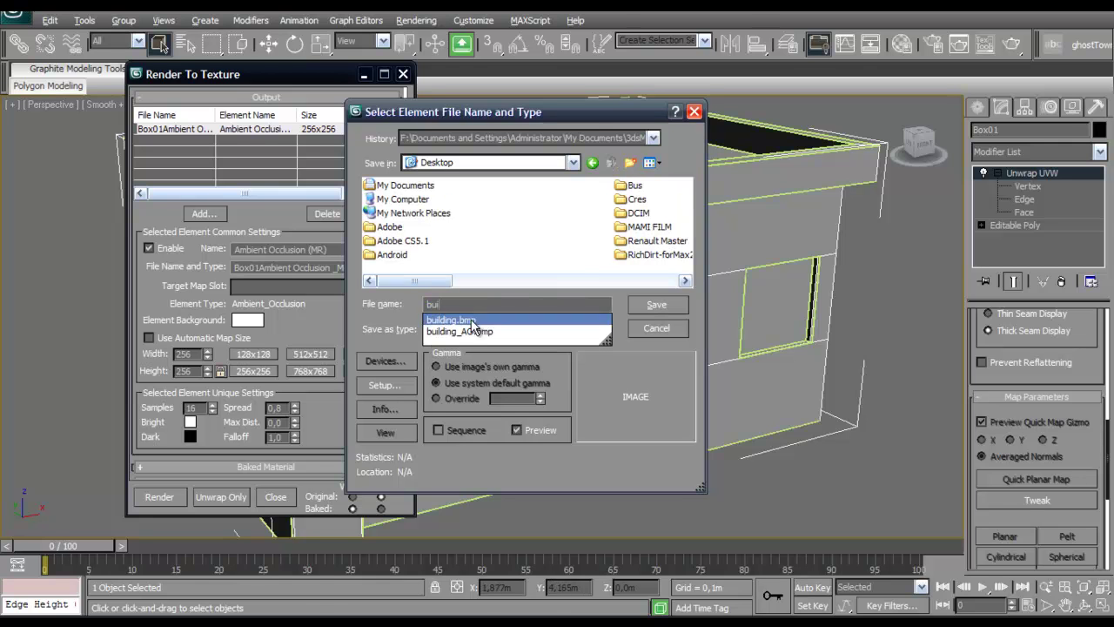
{"action": "left_click", "coordinate": [469, 332]}
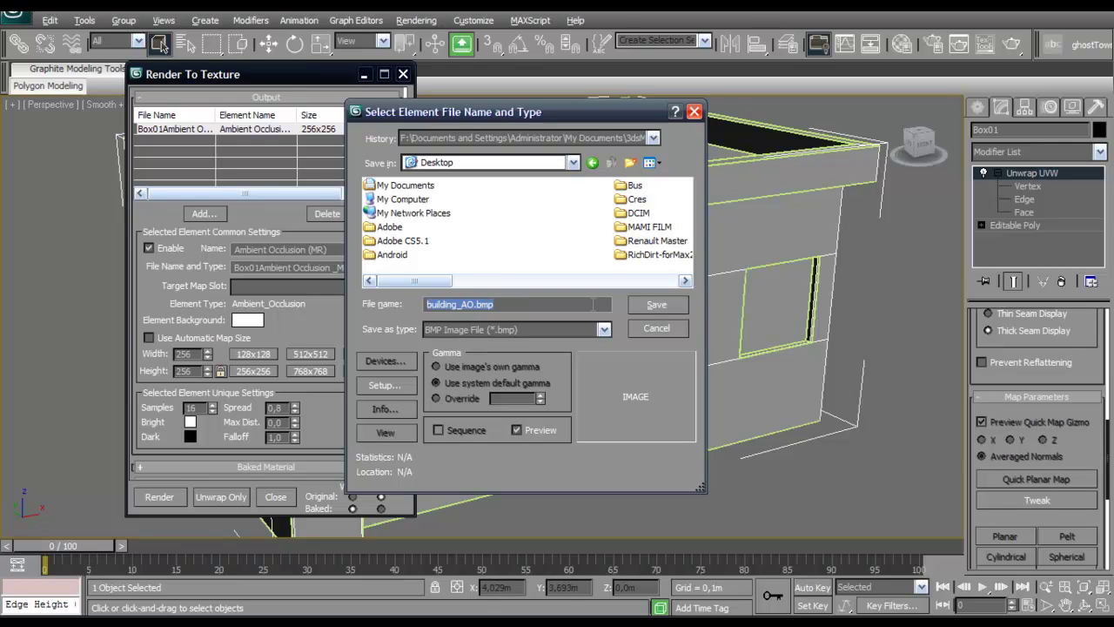
{"action": "left_click", "coordinate": [656, 305]}
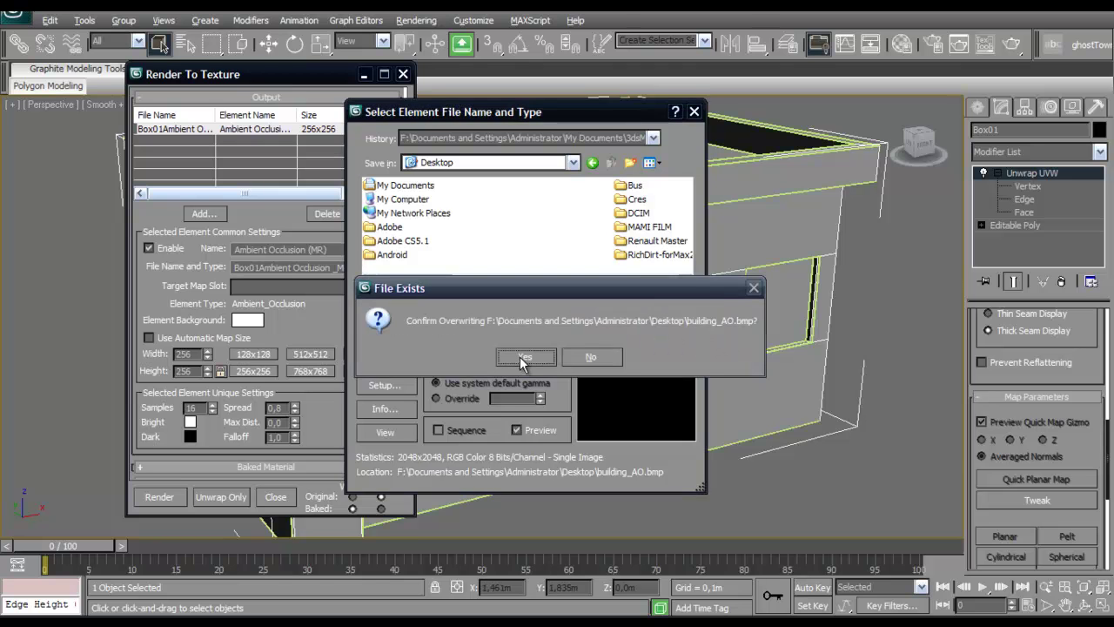
{"action": "left_click", "coordinate": [523, 357]}
{"action": "left_click", "coordinate": [426, 221]}
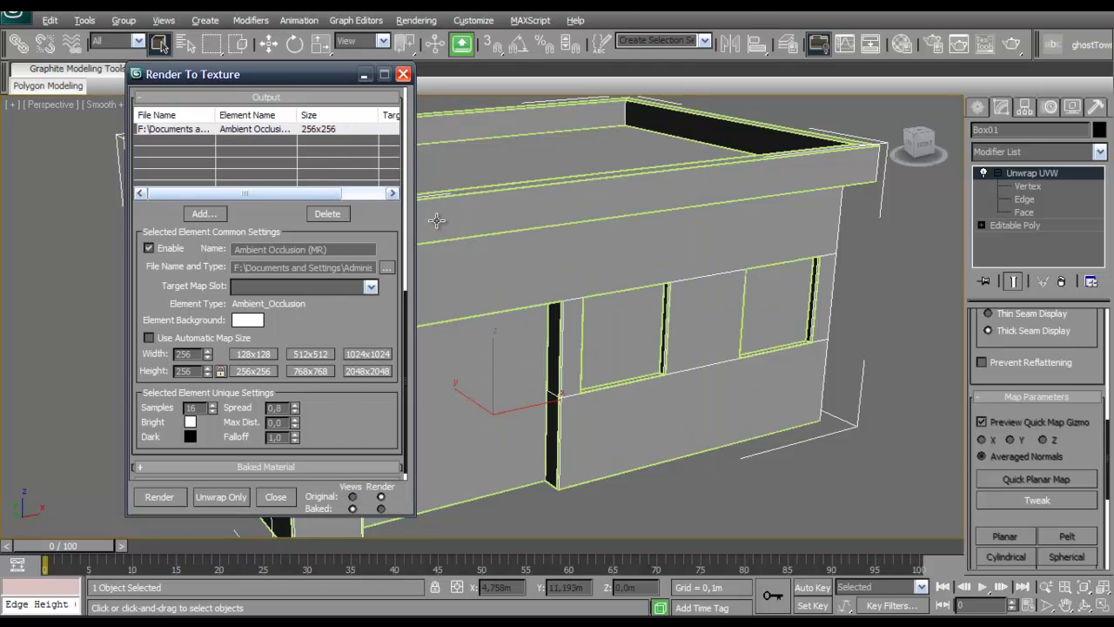
Step: Set the ambient occlusion element's map size to 2048 × 2048
{"action": "scroll", "coordinate": [335, 300], "scroll_direction": "down", "scroll_amount": 1}
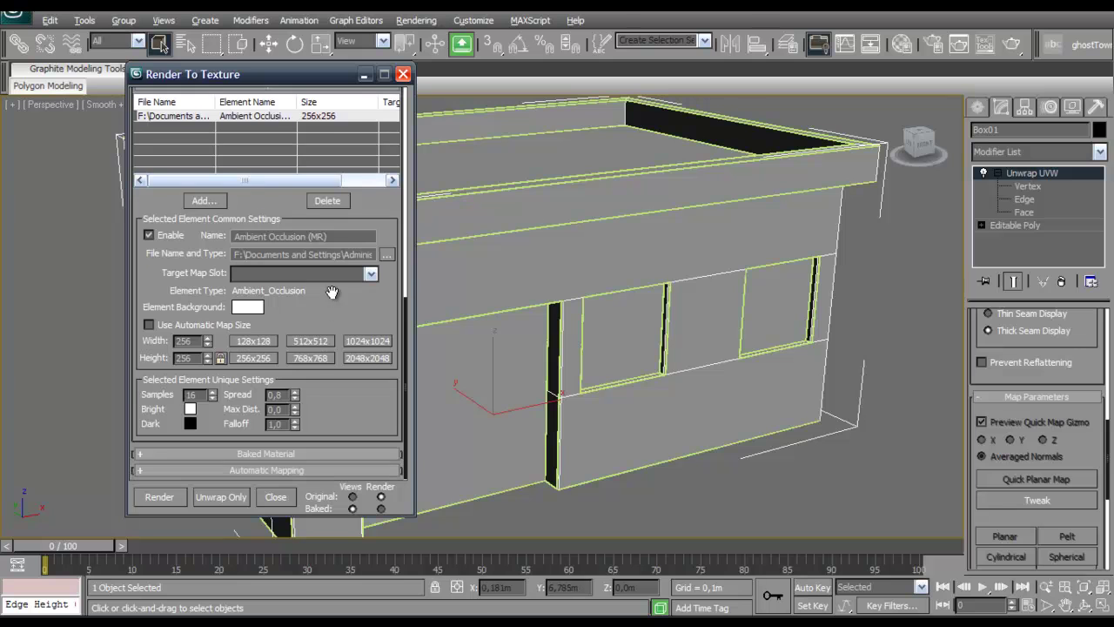
{"action": "left_click", "coordinate": [369, 358]}
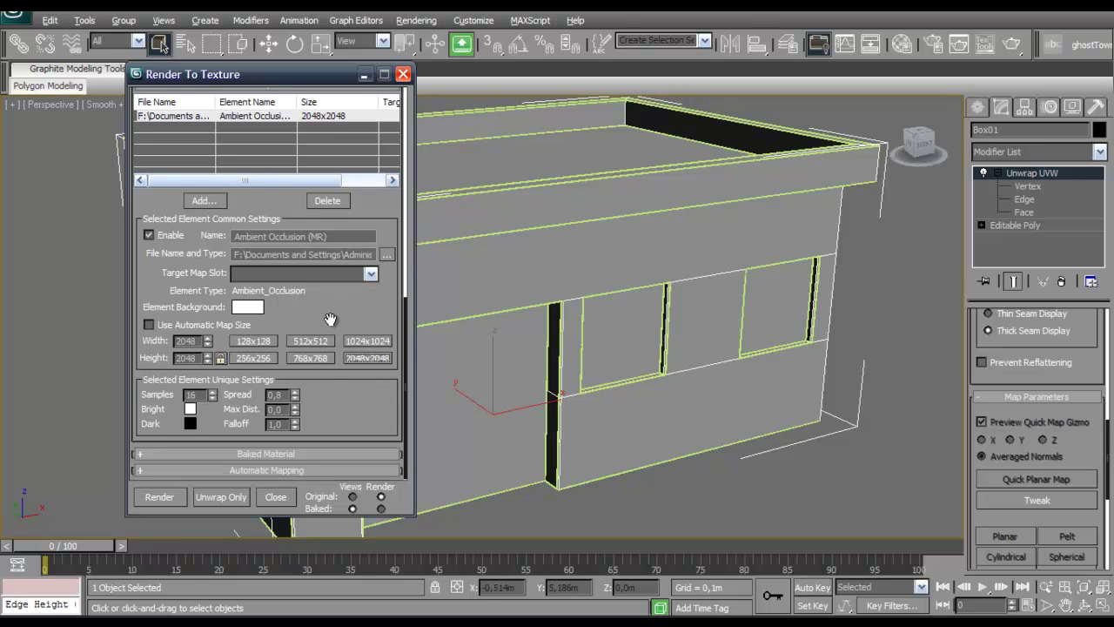
Step: Render the building's ambient occlusion map without a target map slot, overwriting the existing building_AO.bmp
{"action": "left_click", "coordinate": [165, 497]}
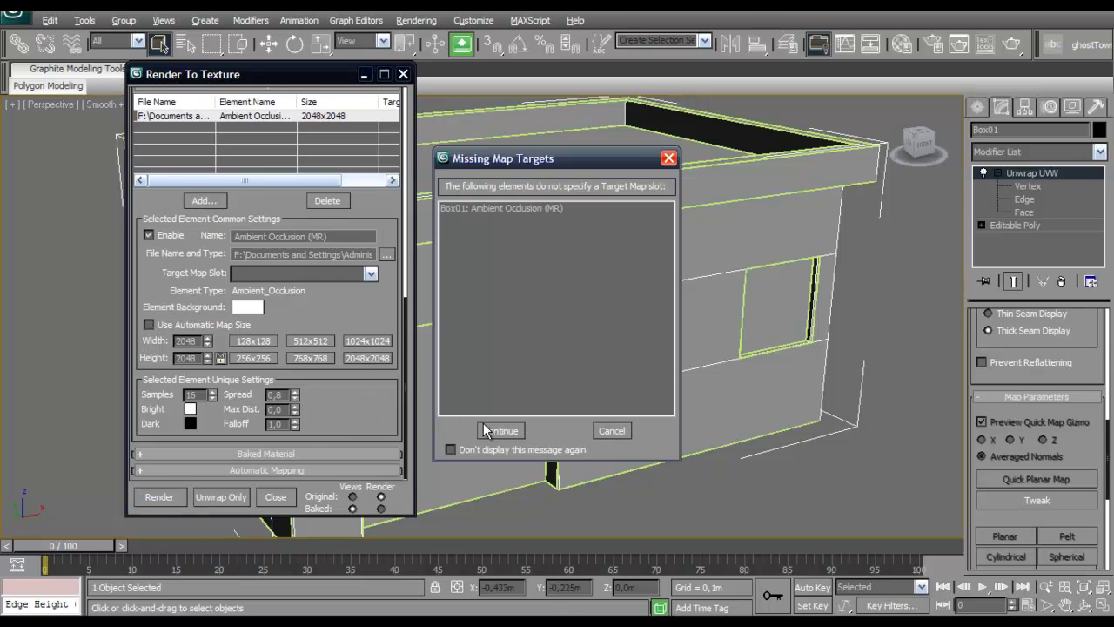
{"action": "left_click", "coordinate": [492, 428]}
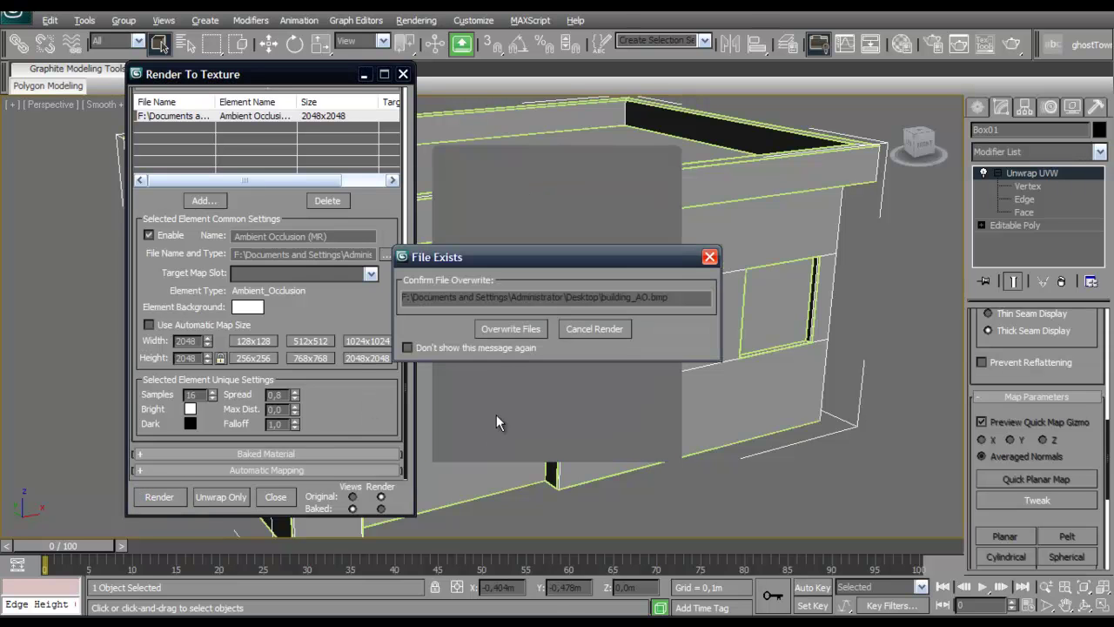
{"action": "left_click", "coordinate": [501, 327]}
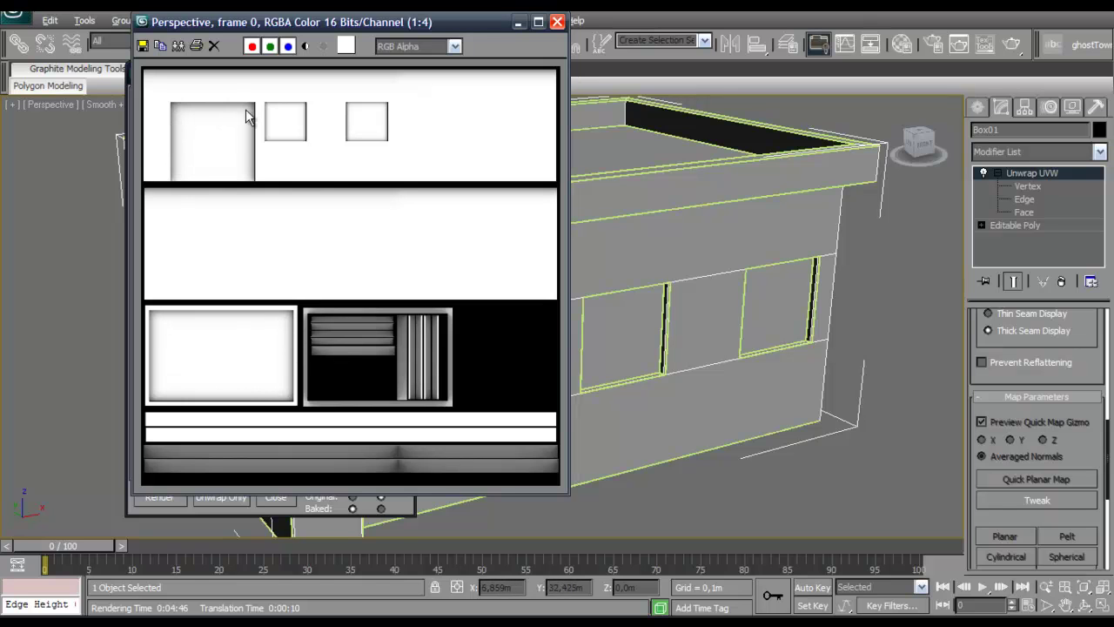
Step: Switch to Photoshop and open the UV template building.bmp from the Desktop
{"action": "left_click", "coordinate": [601, 605]}
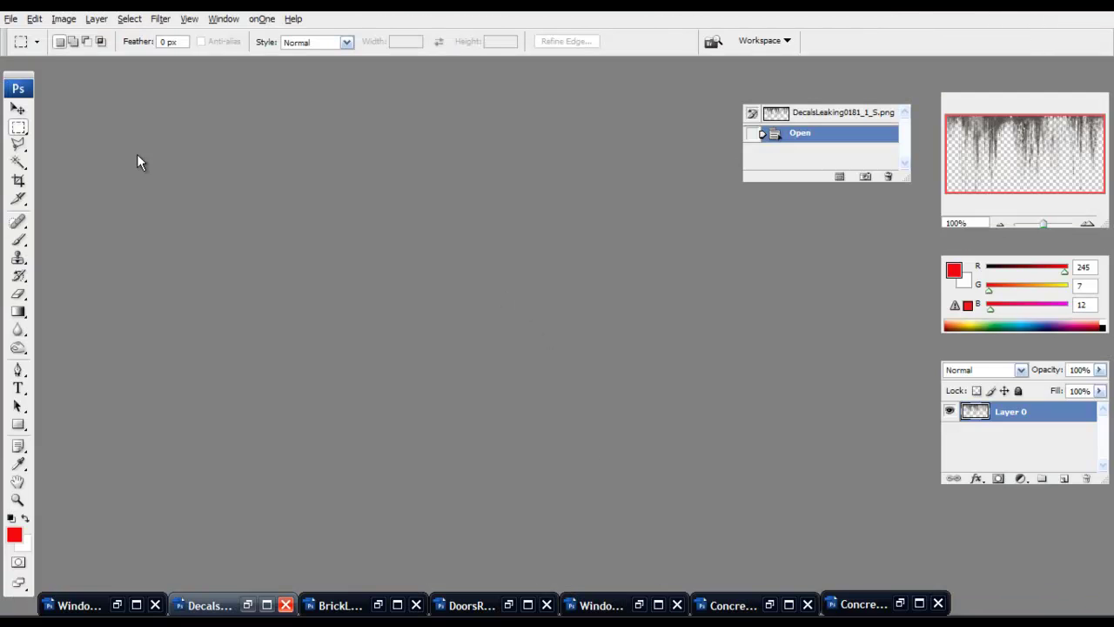
{"action": "left_click", "coordinate": [11, 18]}
{"action": "left_click", "coordinate": [31, 48]}
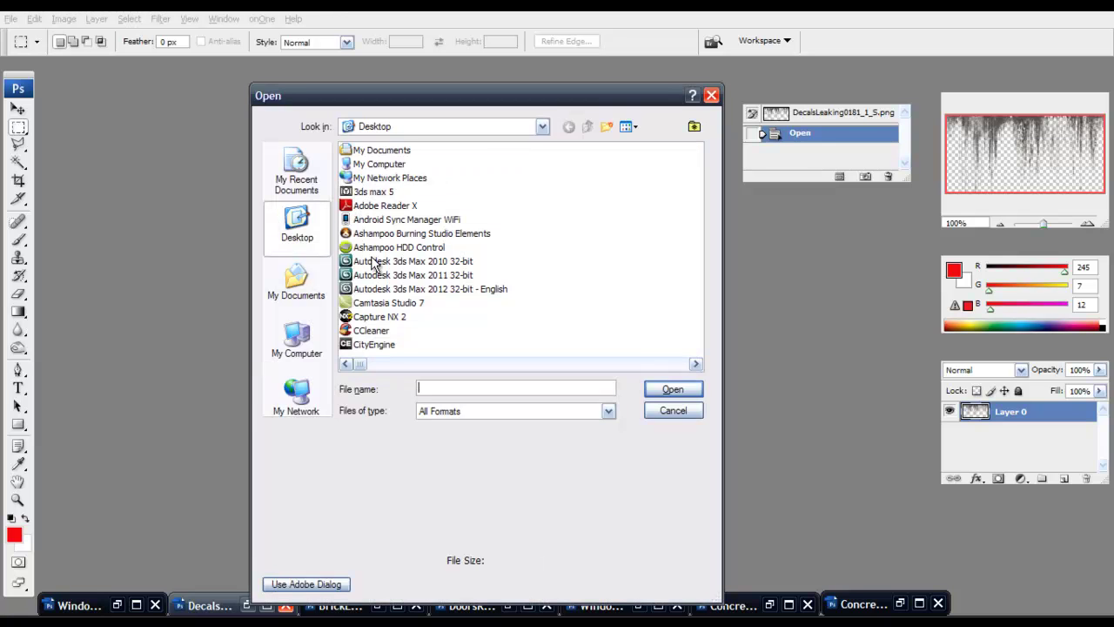
{"action": "type", "text": "bu"}
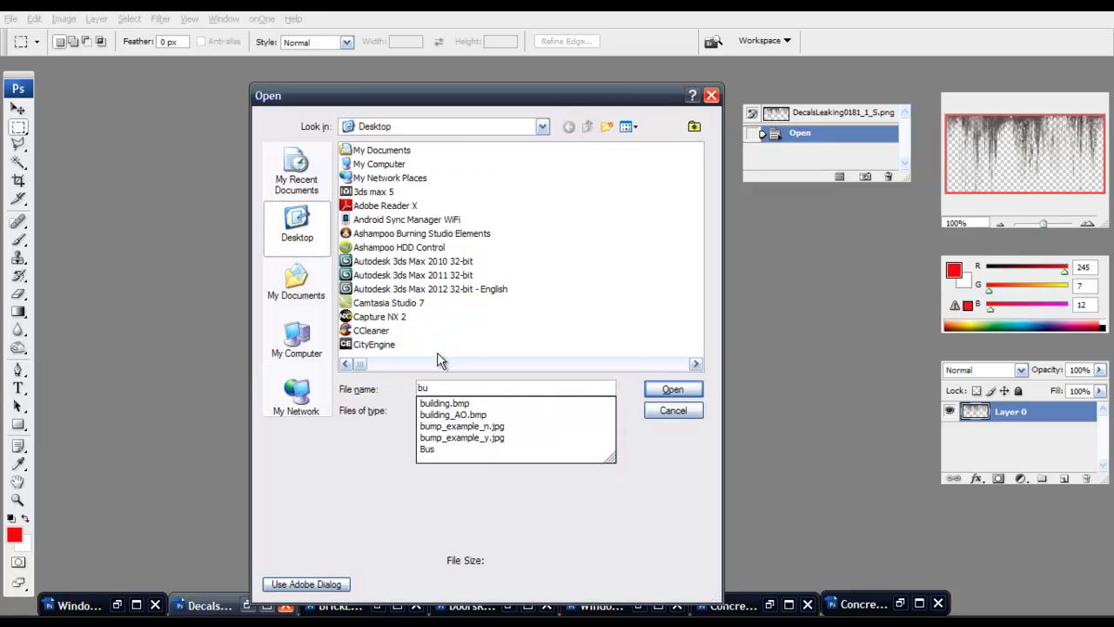
{"action": "left_click", "coordinate": [444, 403]}
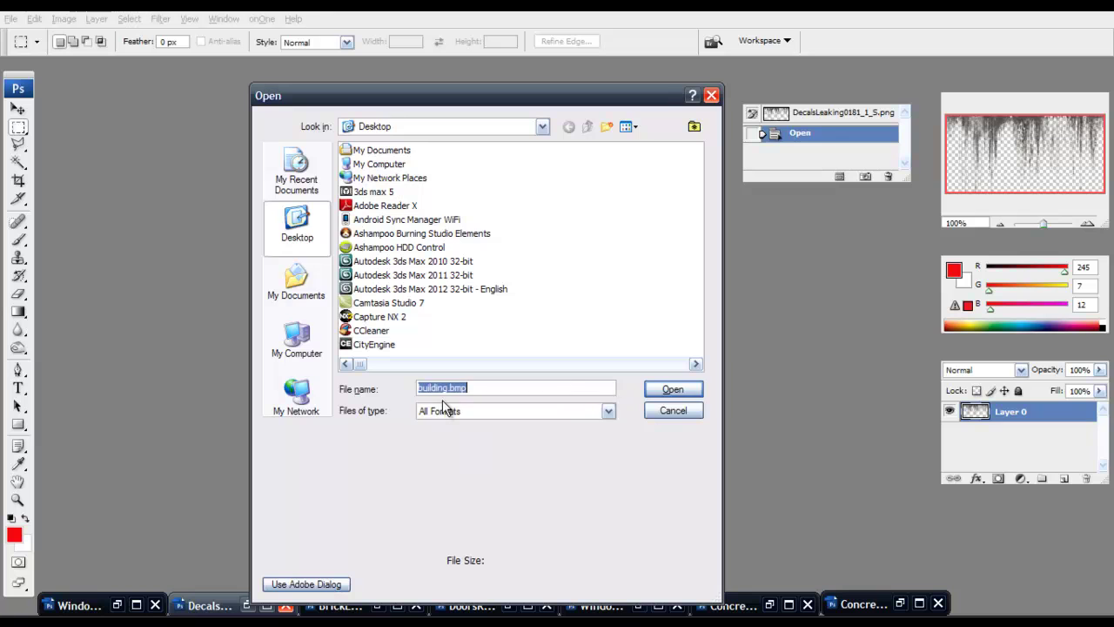
{"action": "left_click", "coordinate": [664, 389]}
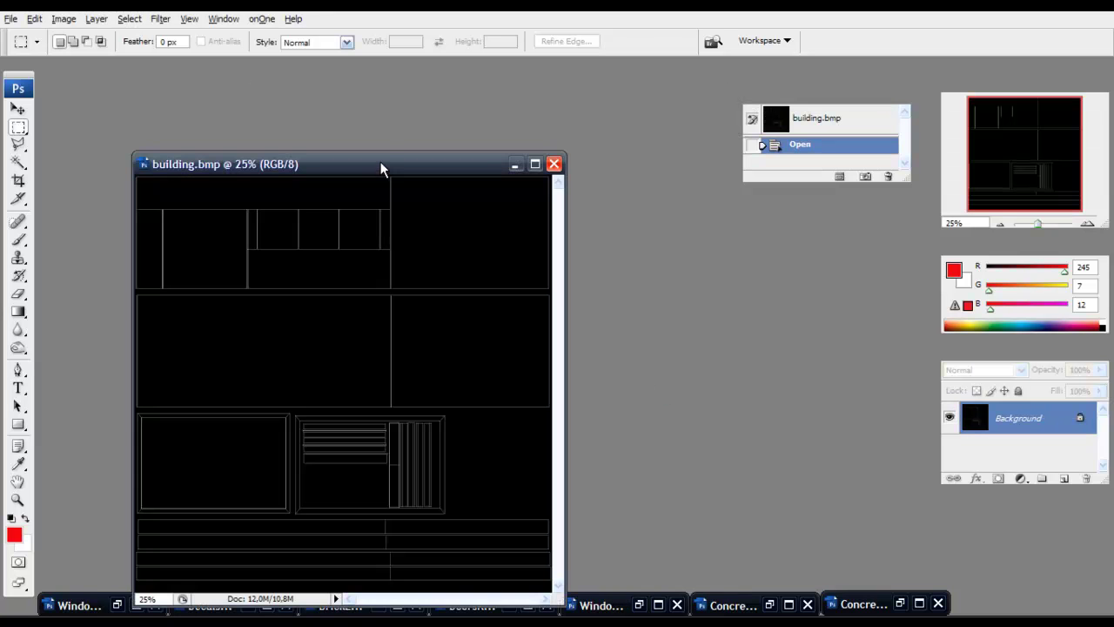
{"action": "key", "text": "ctrl+w"}
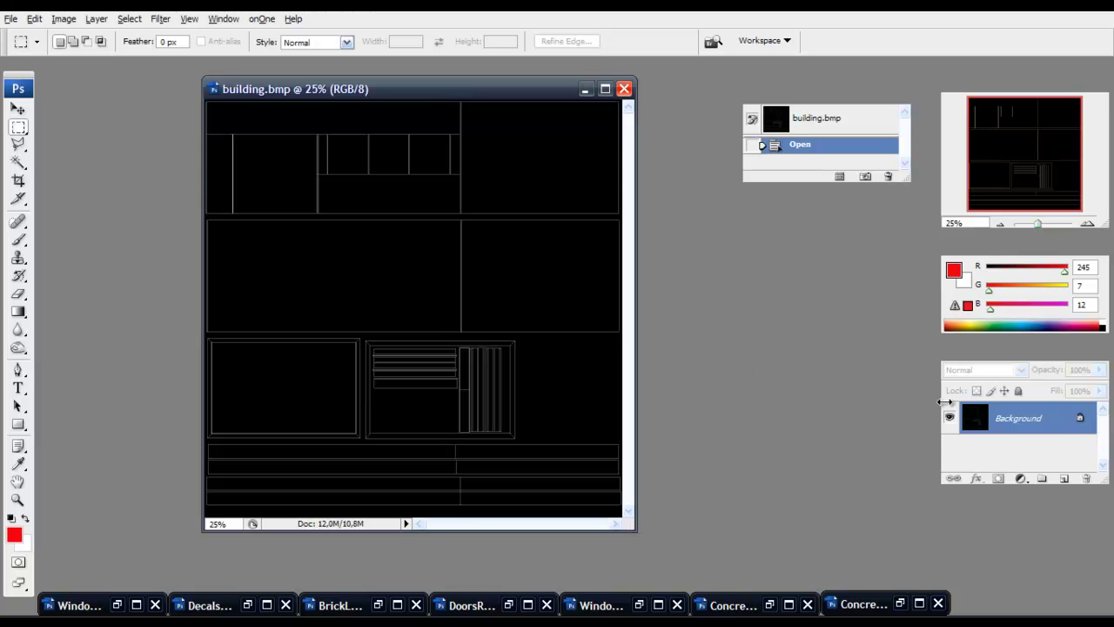
Step: Open the ambient occlusion image building_AO.bmp from the Desktop
{"action": "left_click", "coordinate": [11, 18]}
{"action": "left_click", "coordinate": [29, 48]}
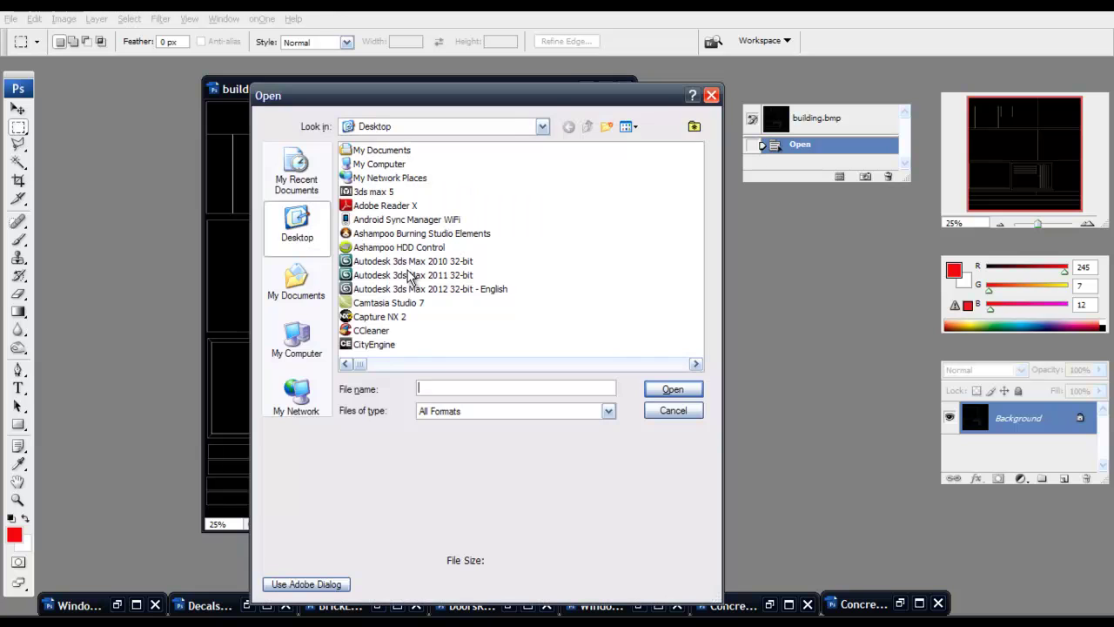
{"action": "type", "text": "bu"}
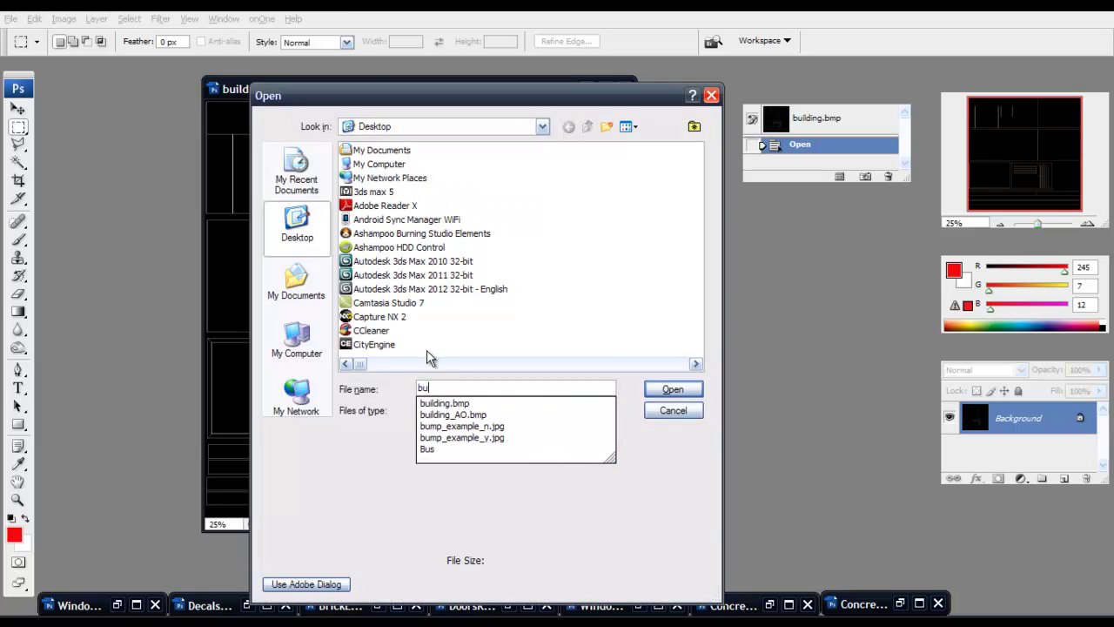
{"action": "left_click", "coordinate": [560, 415]}
{"action": "left_click", "coordinate": [672, 389]}
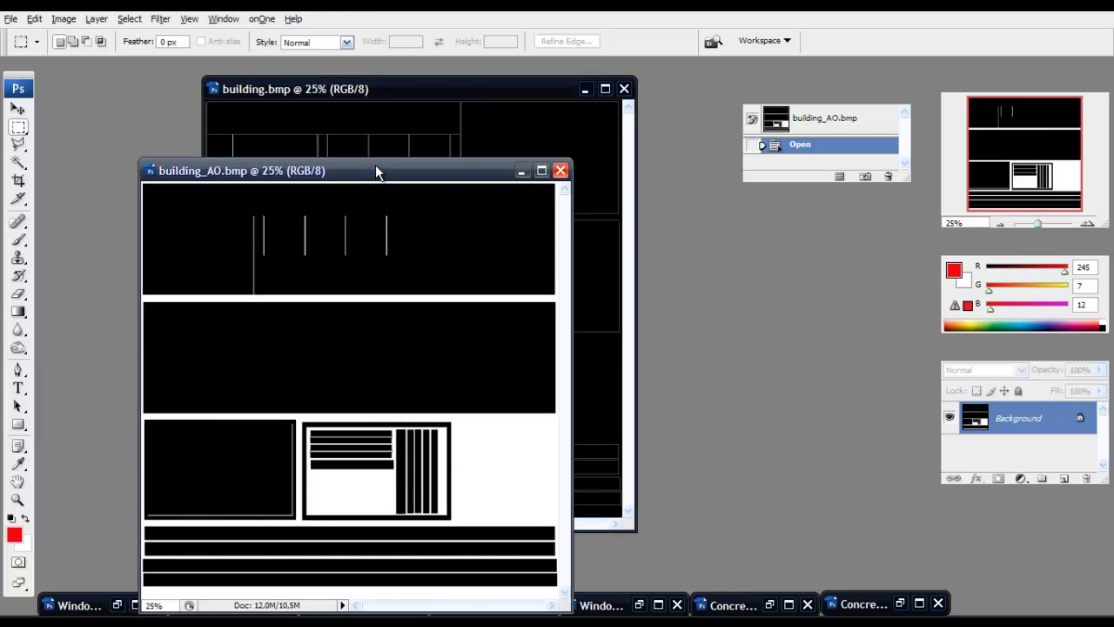
{"action": "key", "text": "ctrl+w"}
{"action": "key", "text": "ctrl+Tab"}
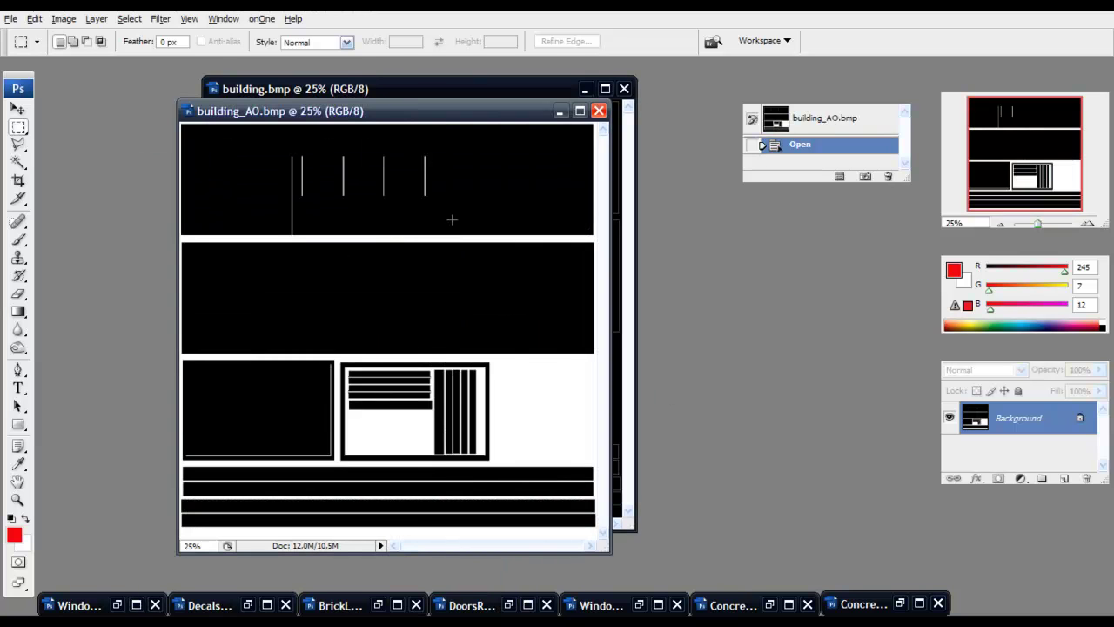
Step: Copy the whole building_AO.bmp canvas, minimize that document, and paste the copy into building.bmp as a new layer
{"action": "key", "text": "ctrl+a"}
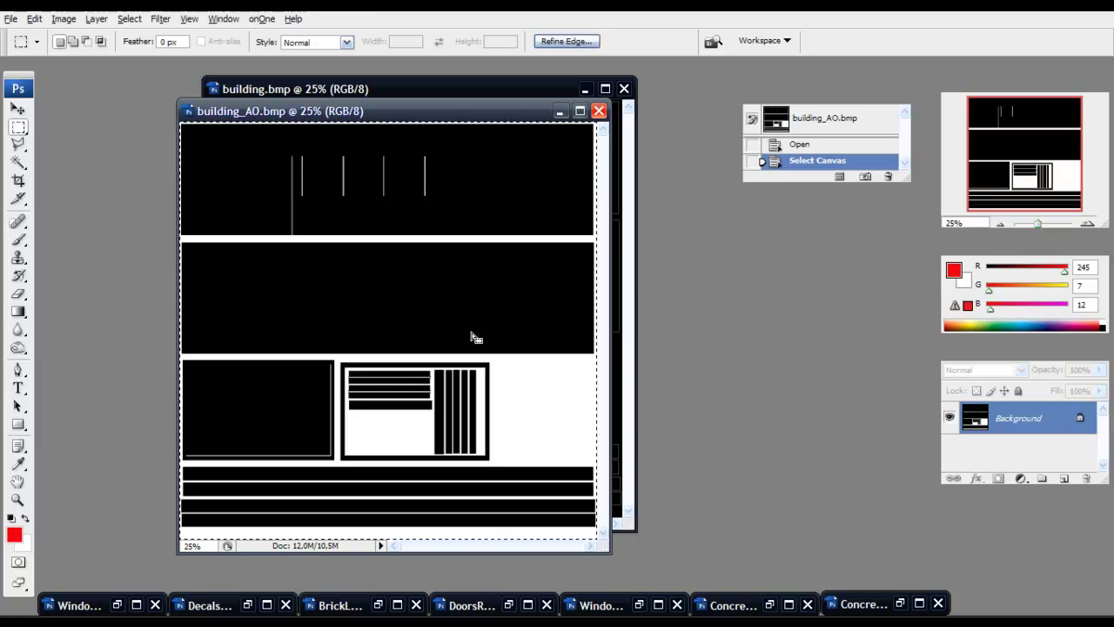
{"action": "left_click", "coordinate": [559, 111]}
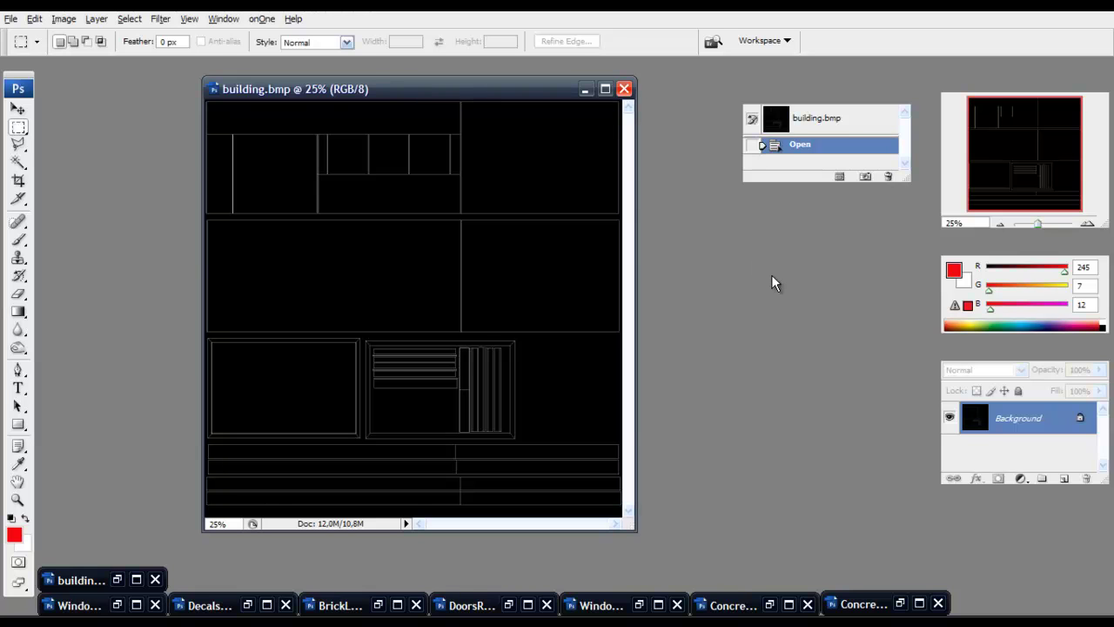
{"action": "key", "text": "ctrl+v"}
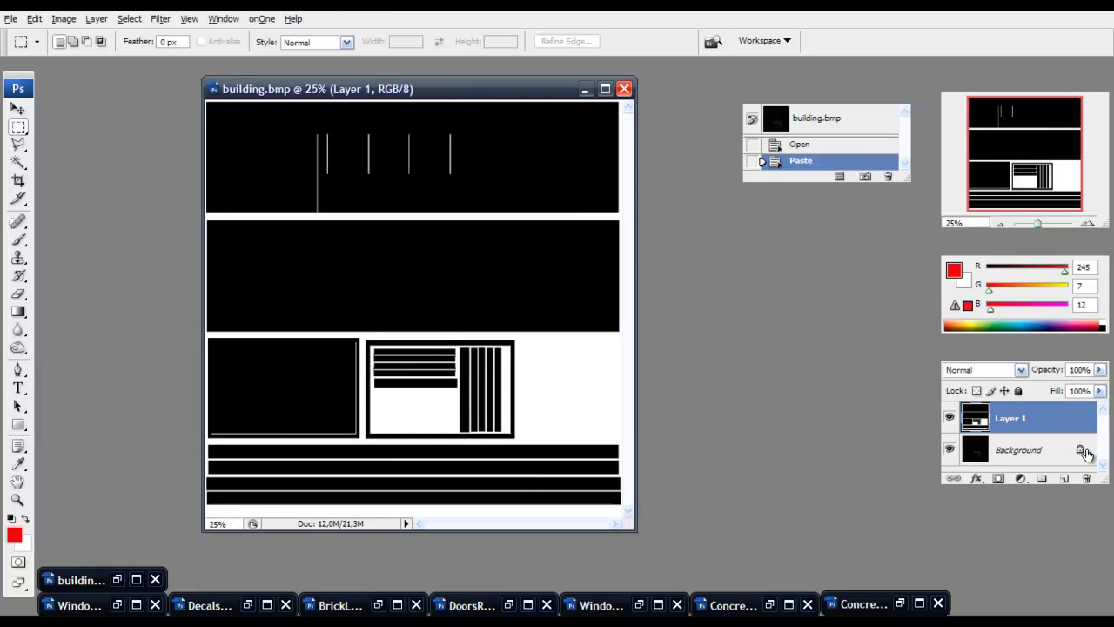
Step: Convert the locked Background of building.bmp to a regular layer and move it above the pasted occlusion layer
{"action": "double_click", "coordinate": [1084, 452], "text": "alt"}
{"action": "left_click_drag", "start_coordinate": [1033, 450], "coordinate": [1032, 414]}
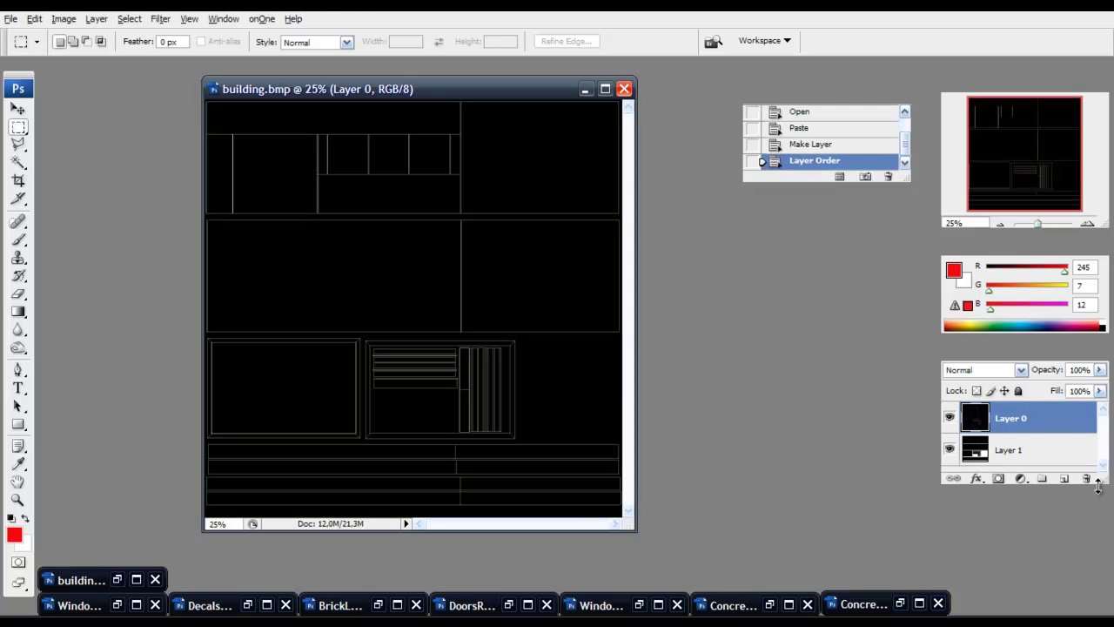
{"action": "key", "text": "shift+Tab"}
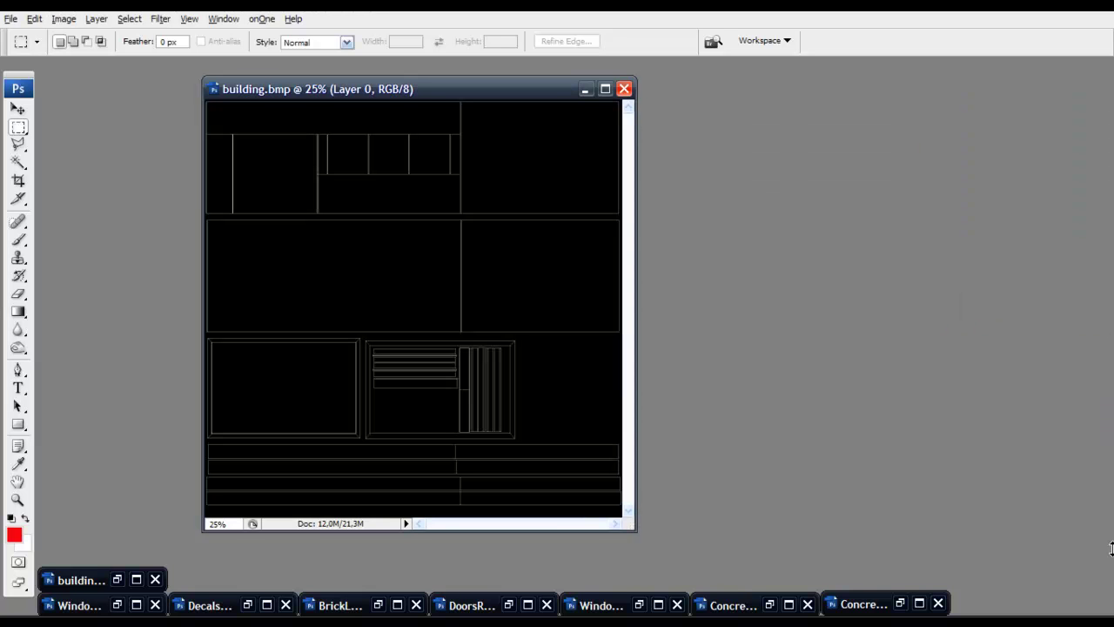
{"action": "key", "text": "shift+Tab"}
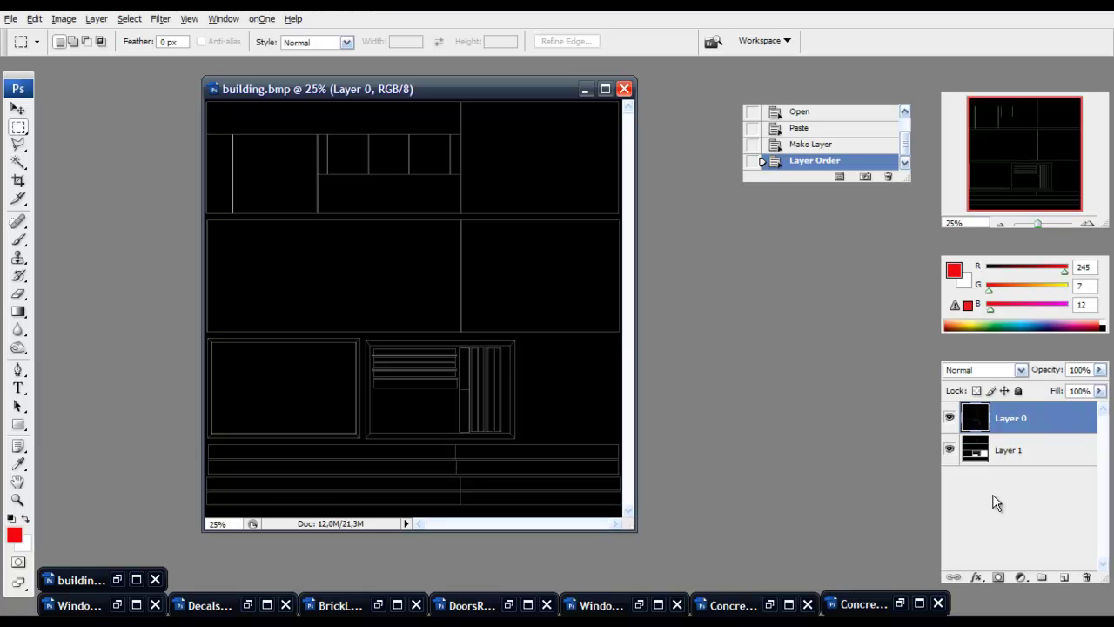
Step: Rename the UV wireframe layer "wire" and the pasted occlusion layer "AO map"
{"action": "double_click", "coordinate": [1022, 421]}
{"action": "type", "text": "wire"}
{"action": "key", "text": "Return"}
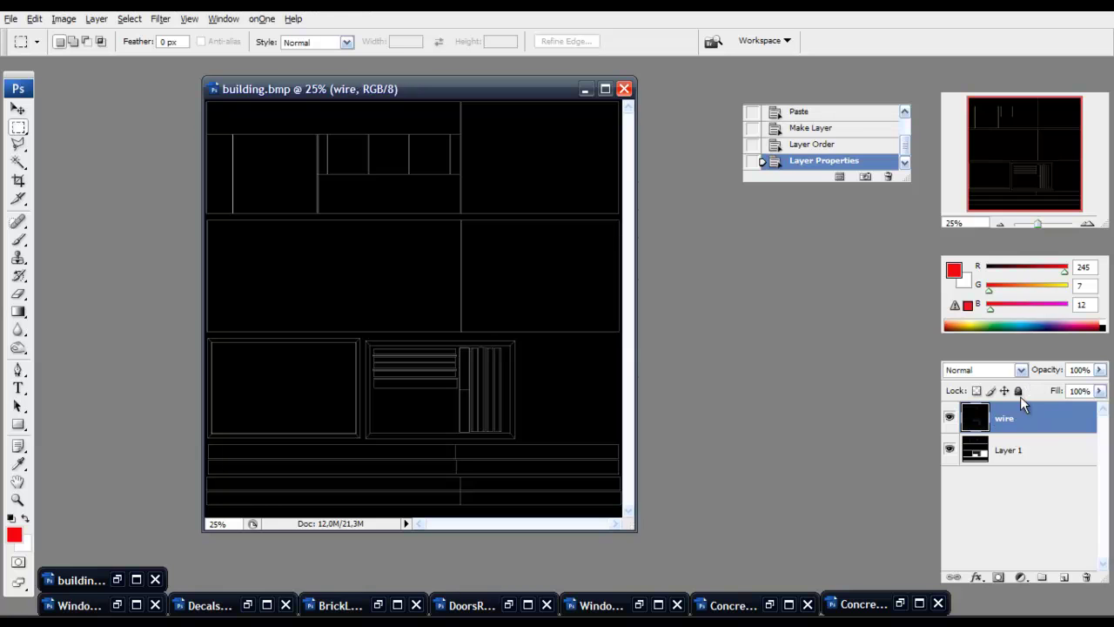
{"action": "double_click", "coordinate": [1017, 449]}
{"action": "type", "text": "AO map"}
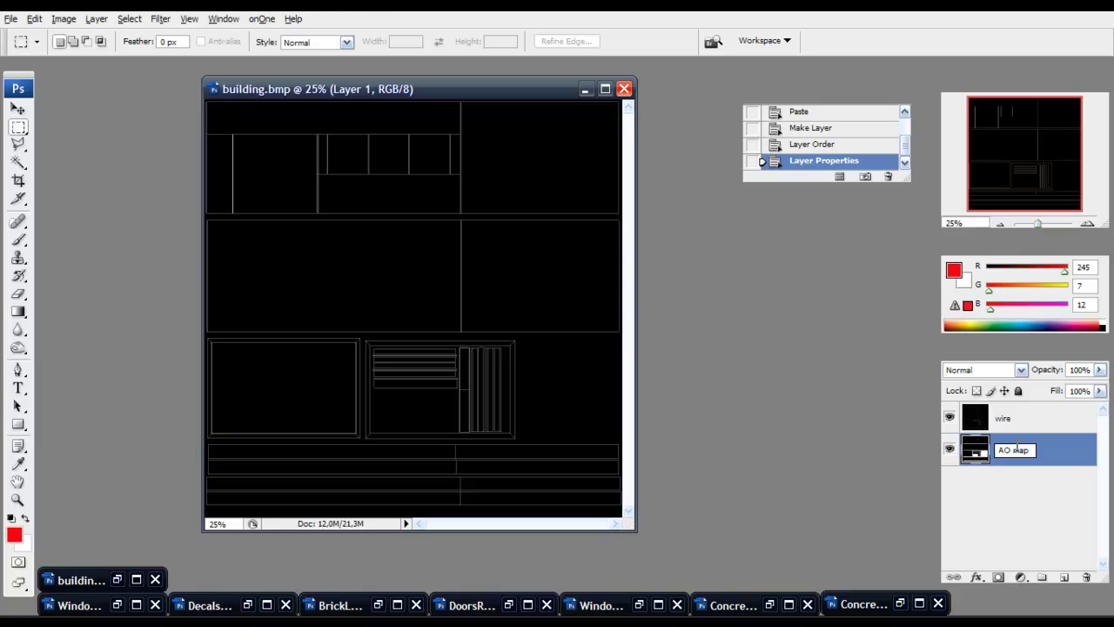
{"action": "key", "text": "Return"}
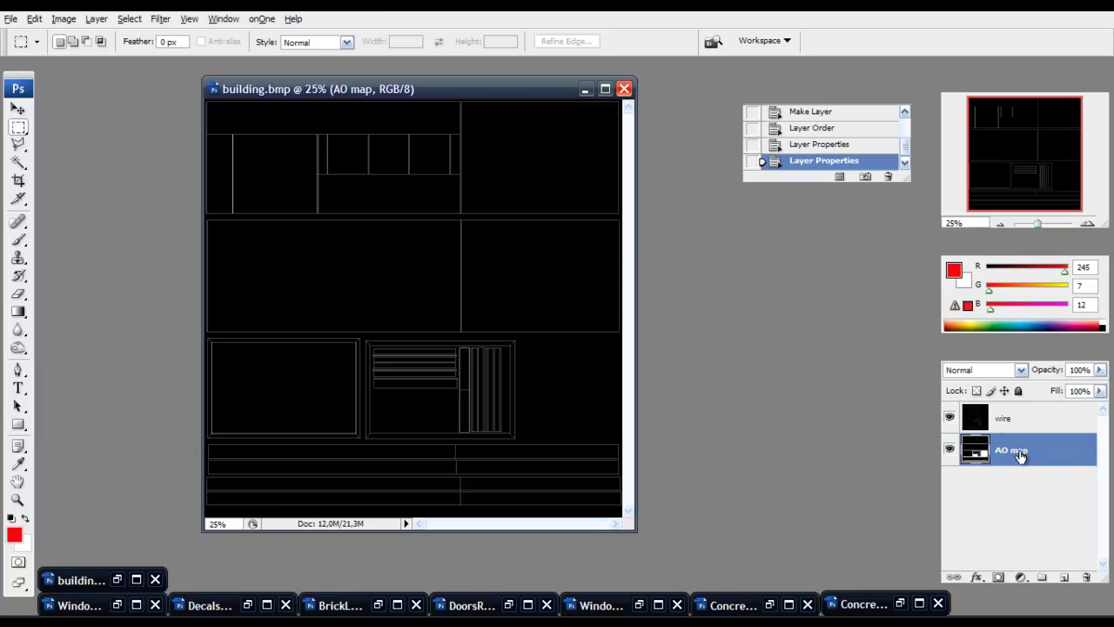
Step: Set the AO map layer's blending mode to Multiply and the wire layer's to Screen
{"action": "left_click", "coordinate": [1018, 370]}
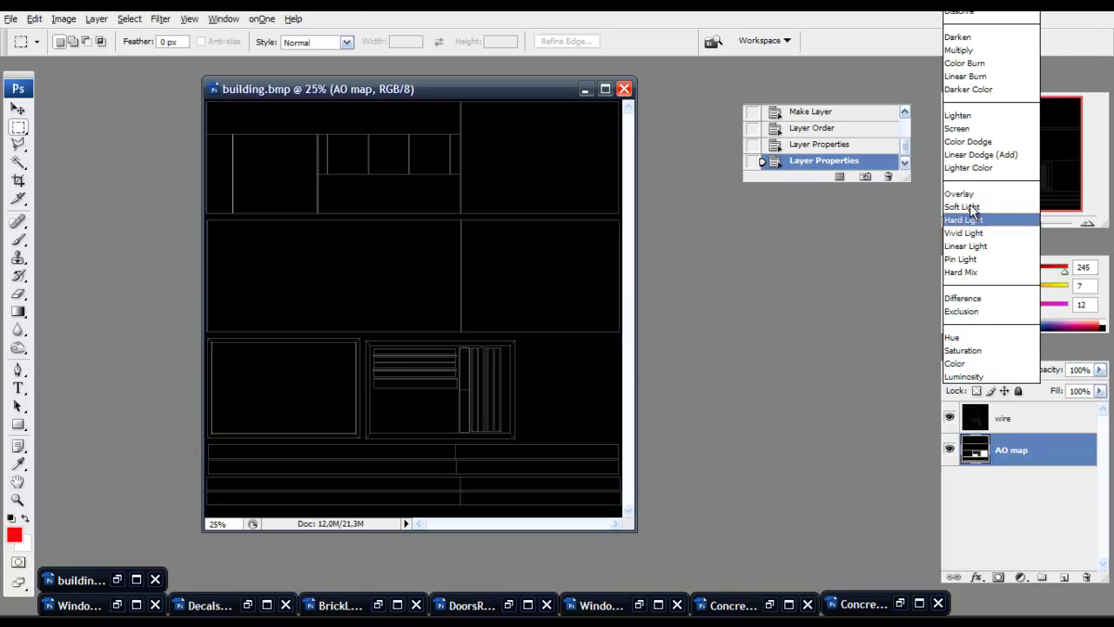
{"action": "left_click", "coordinate": [959, 49]}
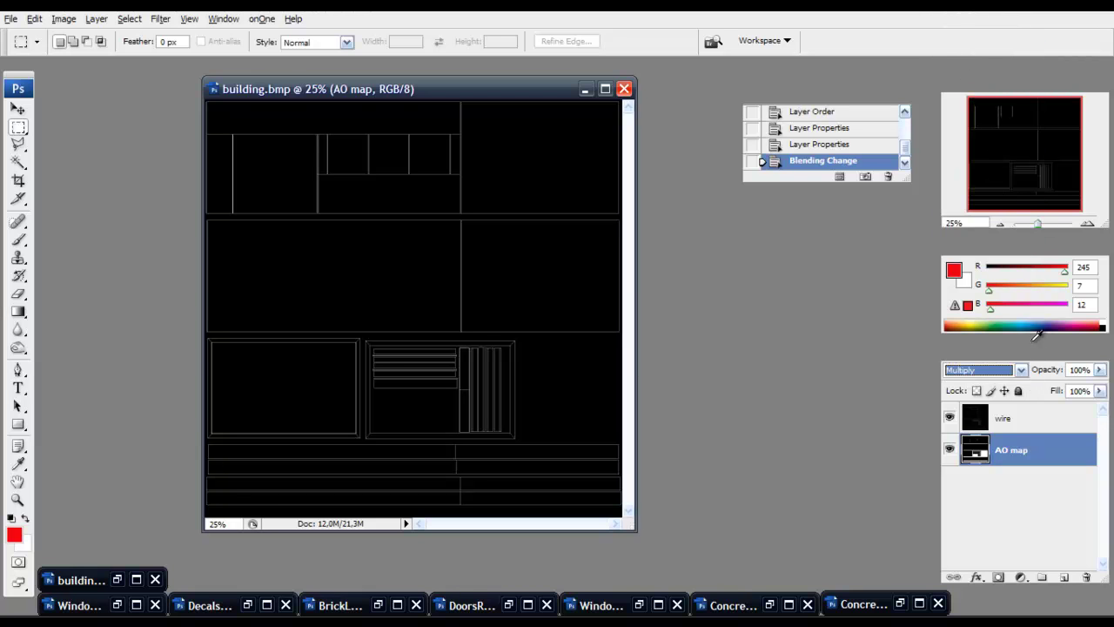
{"action": "left_click", "coordinate": [1006, 421]}
{"action": "left_click", "coordinate": [1027, 372]}
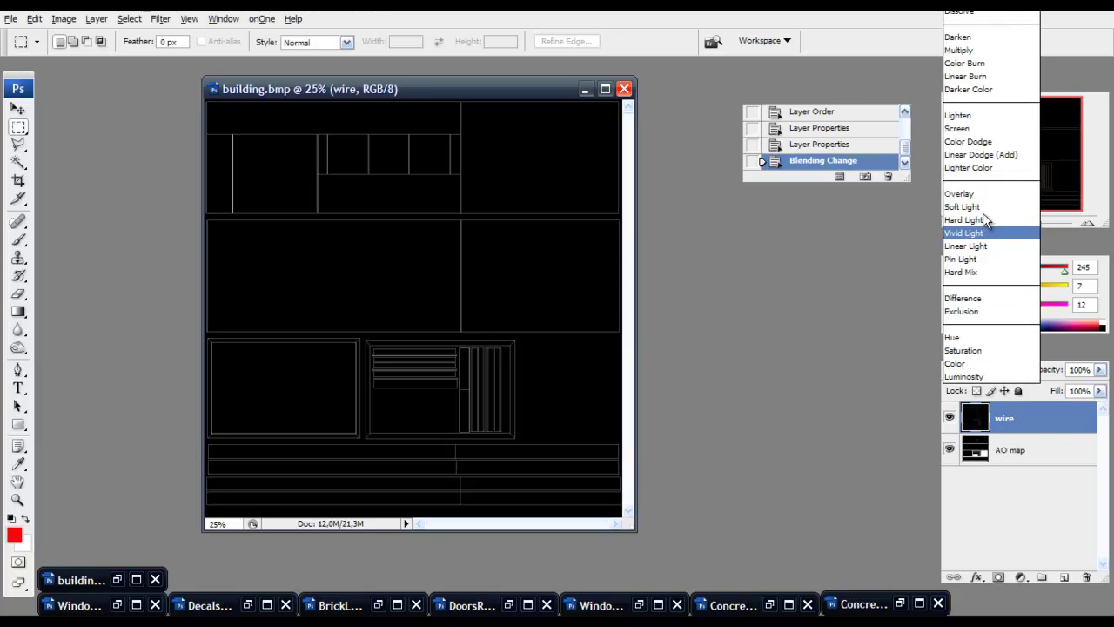
{"action": "left_click", "coordinate": [988, 124]}
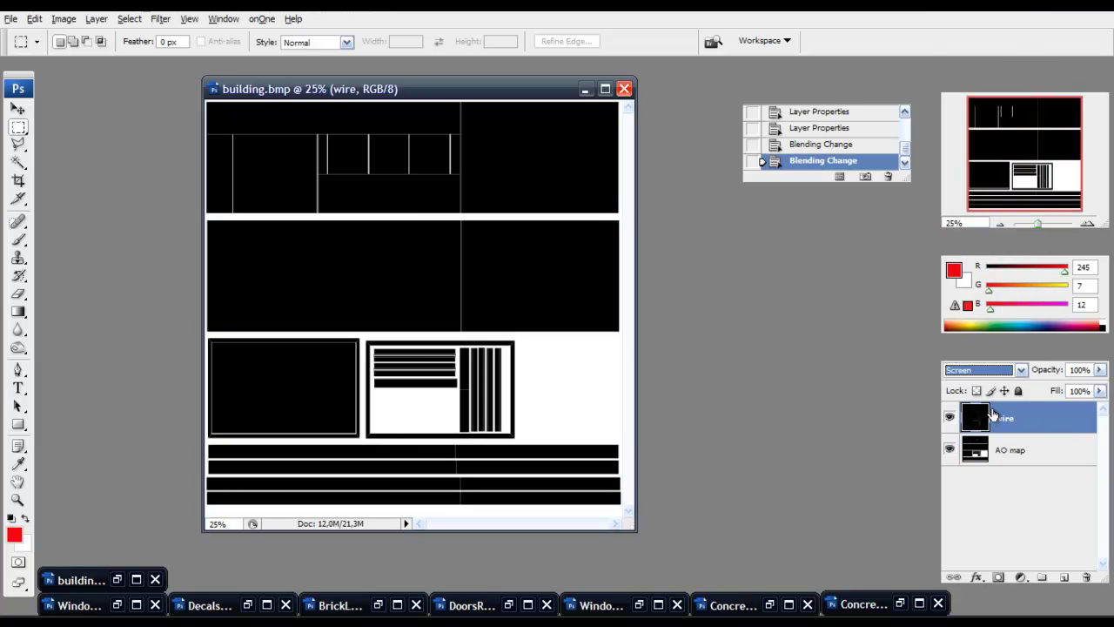
Step: Examine the combined wire and AO map layers in building.bmp up close and as a whole
{"action": "left_click", "coordinate": [1089, 223]}
{"action": "left_click", "coordinate": [1089, 224]}
{"action": "left_click", "coordinate": [1089, 223]}
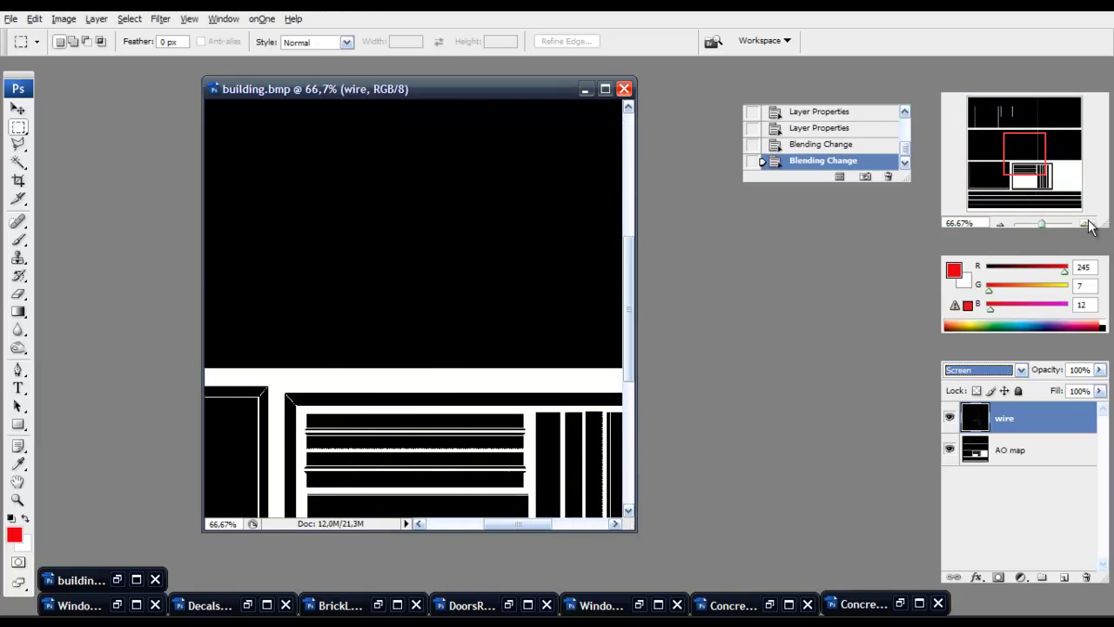
{"action": "left_click", "coordinate": [1002, 224]}
{"action": "left_click", "coordinate": [1002, 225]}
{"action": "left_click", "coordinate": [1002, 225]}
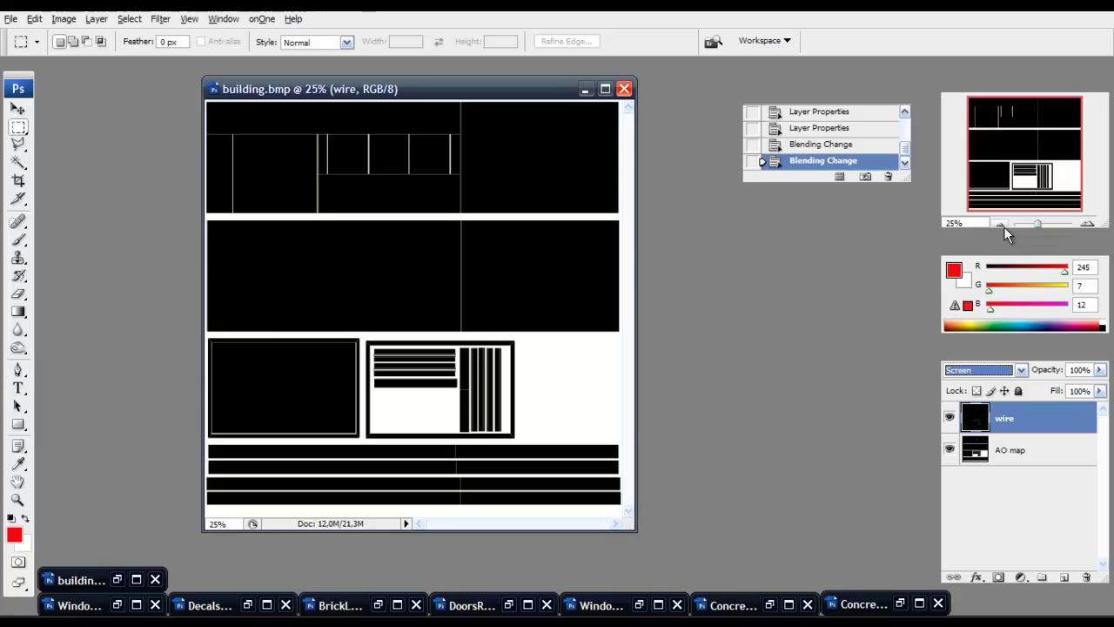
{"action": "left_click", "coordinate": [1002, 225]}
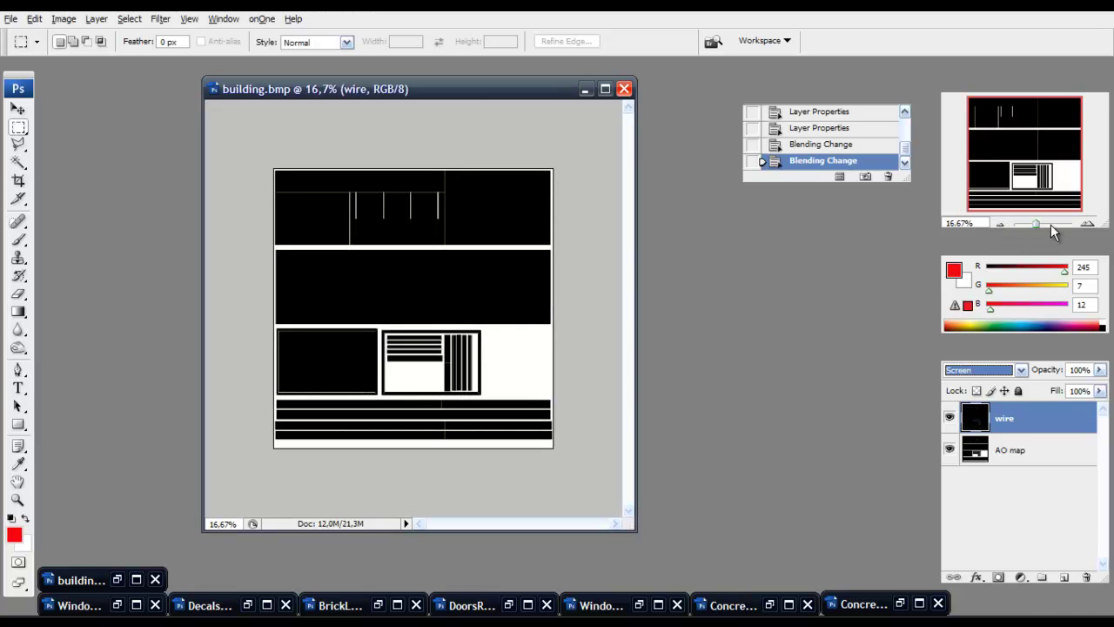
Step: Switch to 3ds Max and save the rendered occlusion map as building_AO.bmp in RGB 24 bit, overwriting the existing file
{"action": "left_click", "coordinate": [722, 606]}
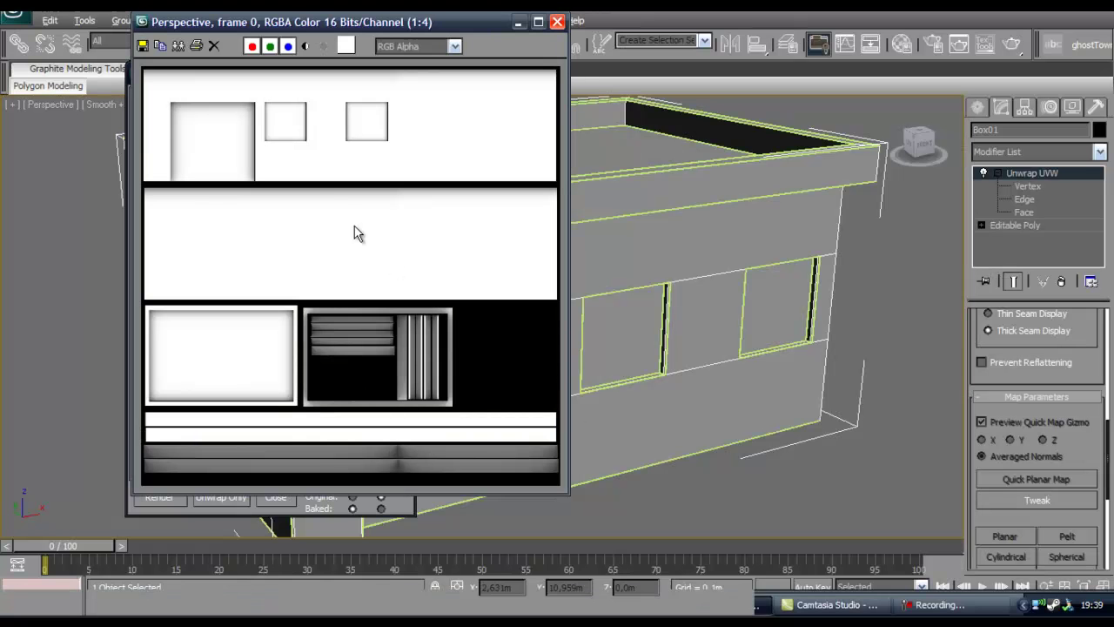
{"action": "left_click", "coordinate": [144, 48]}
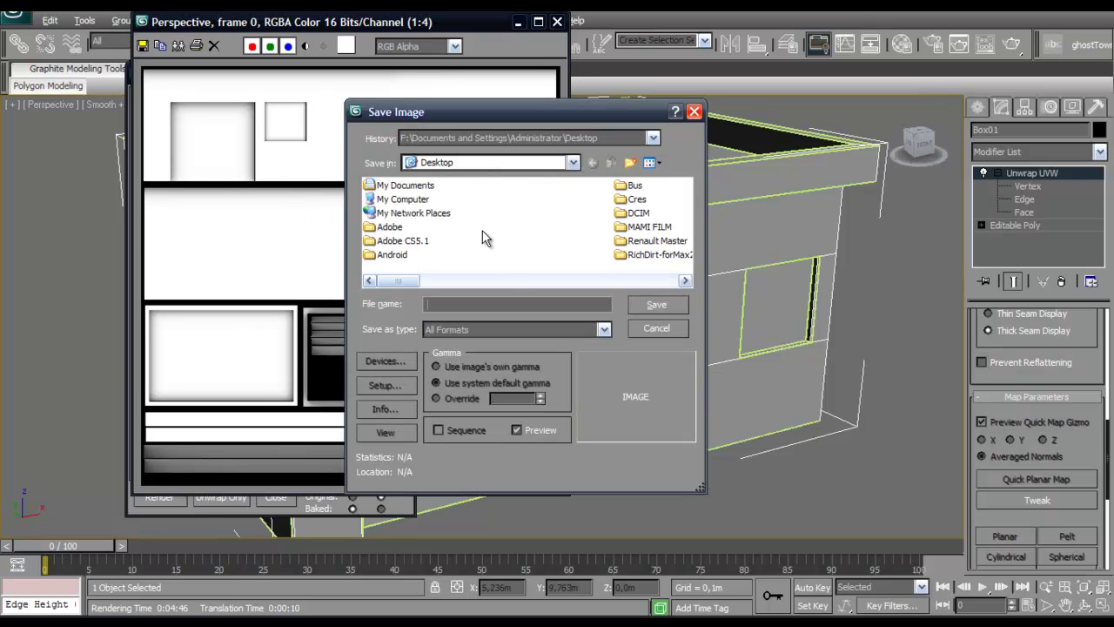
{"action": "type", "text": "bui"}
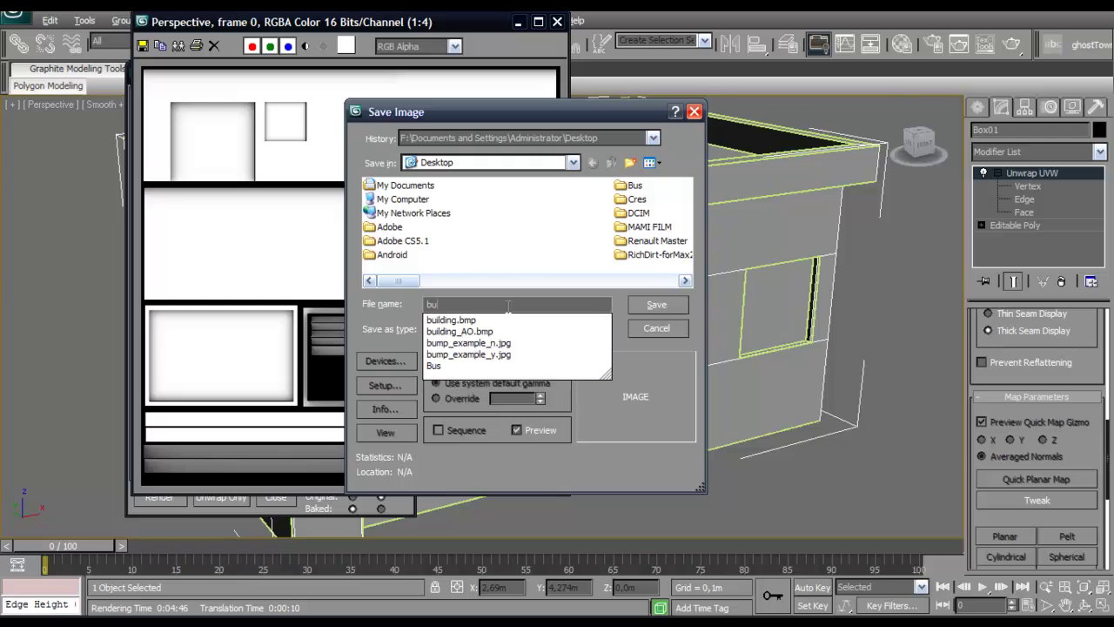
{"action": "left_click", "coordinate": [475, 332]}
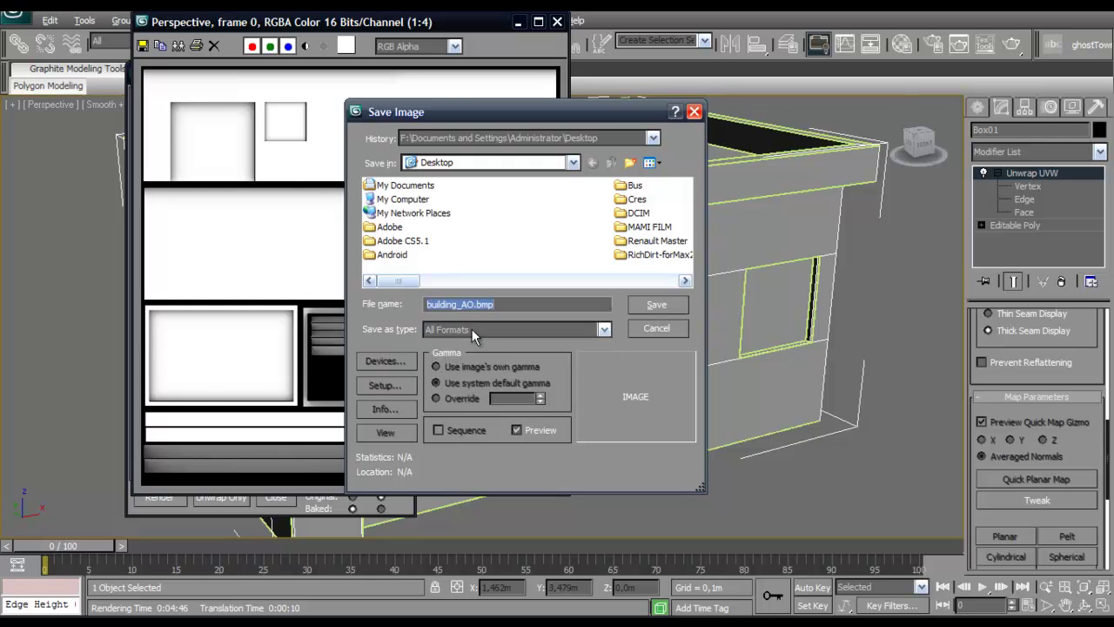
{"action": "left_click", "coordinate": [655, 305]}
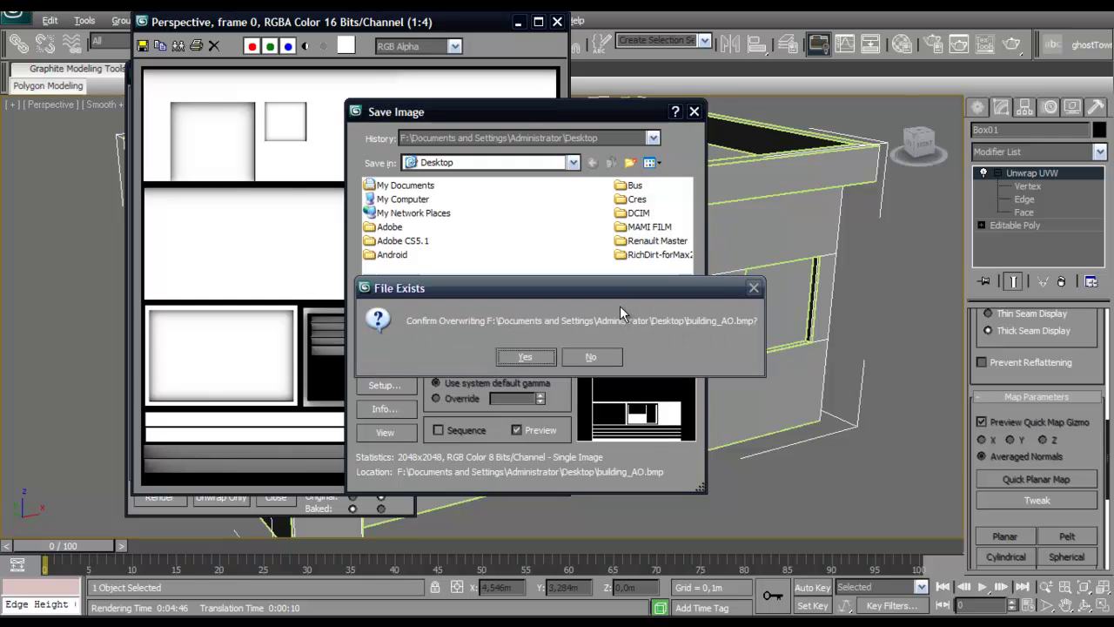
{"action": "left_click", "coordinate": [526, 356]}
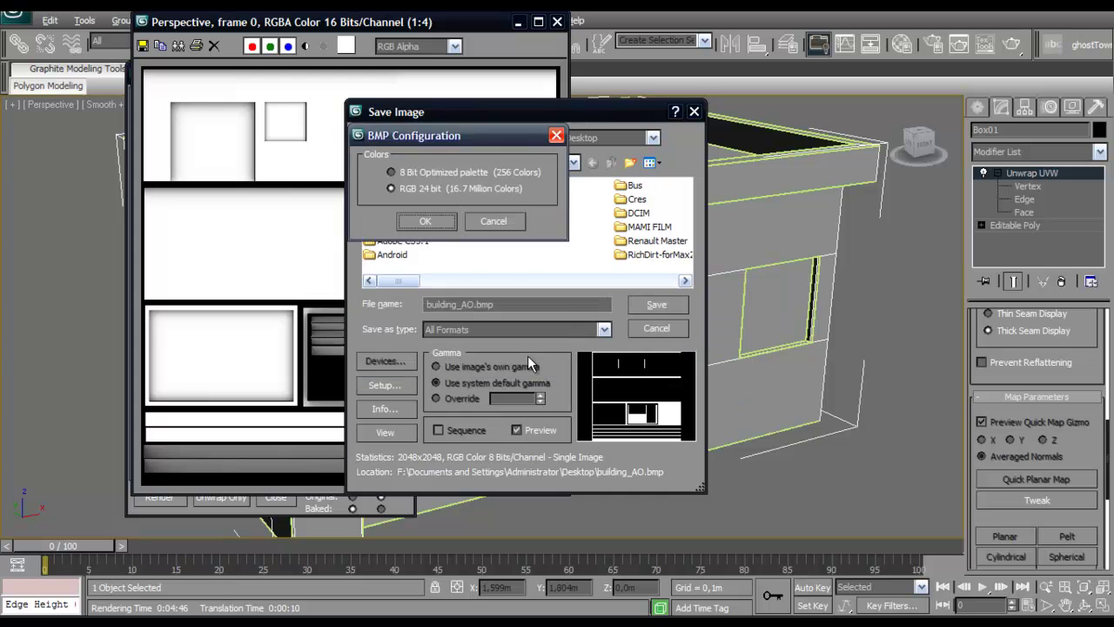
{"action": "left_click", "coordinate": [418, 219]}
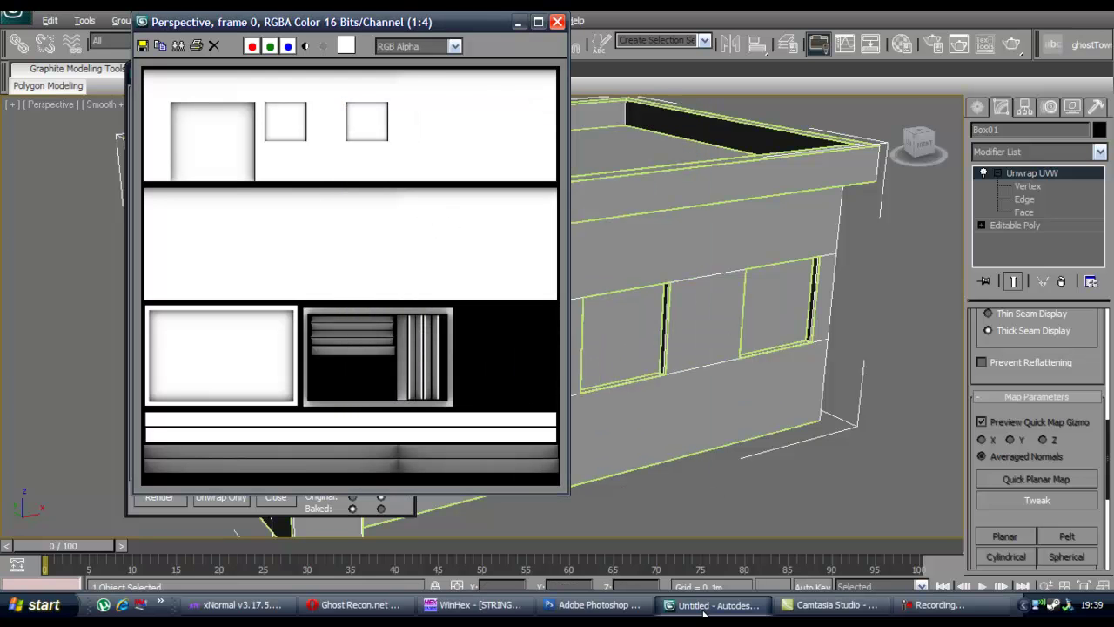
Step: Switch back to Photoshop and delete the old AO map layer from building.bmp
{"action": "left_click", "coordinate": [600, 605]}
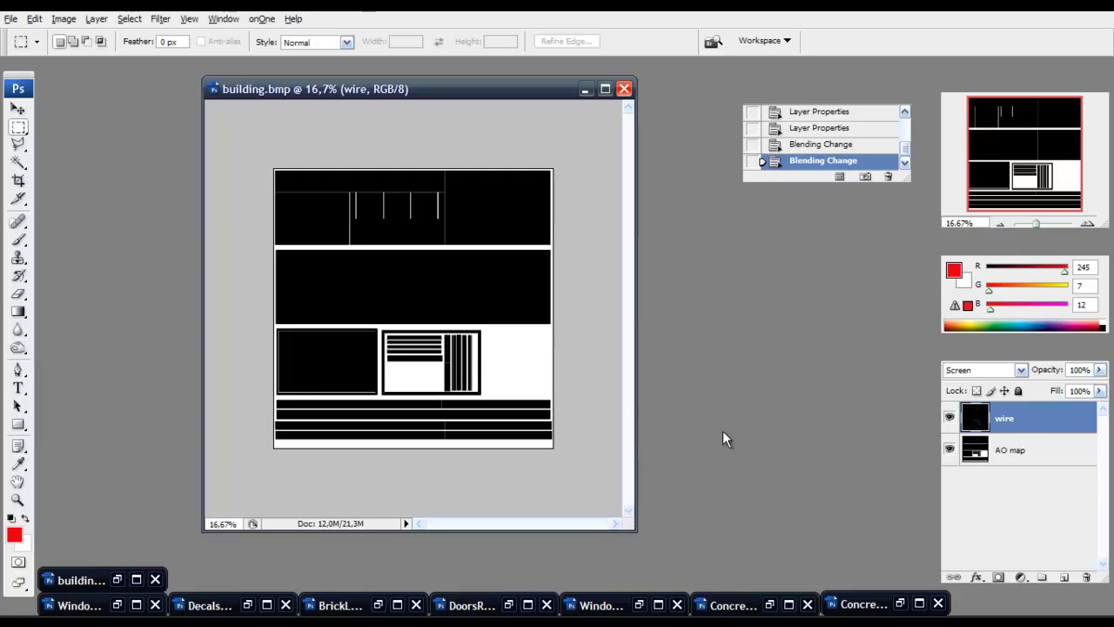
{"action": "left_click", "coordinate": [1027, 450]}
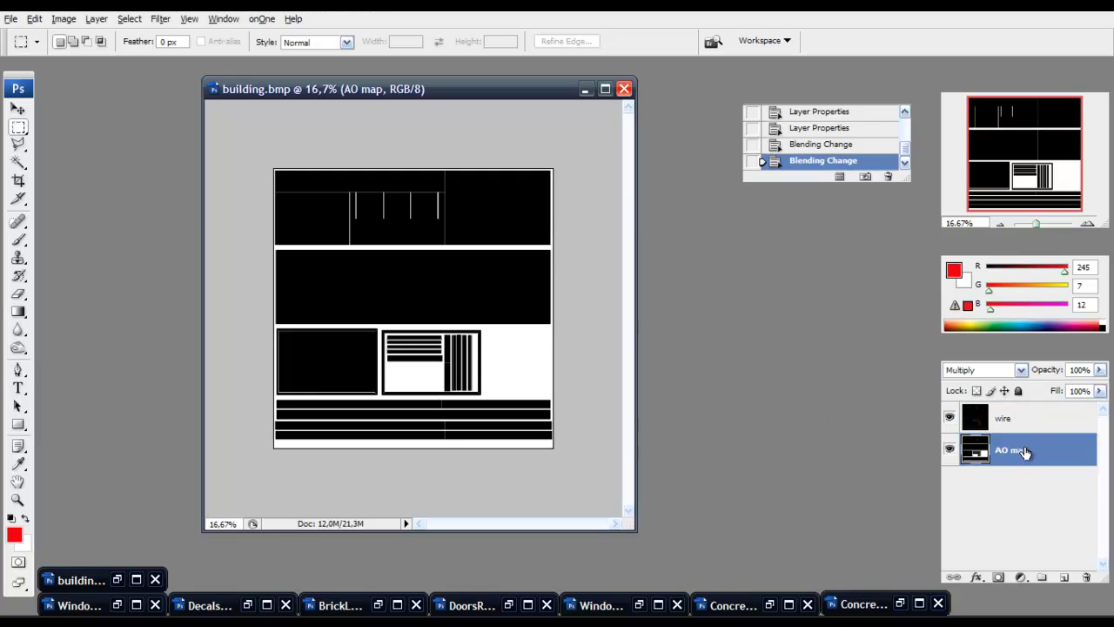
{"action": "left_click_drag", "start_coordinate": [1025, 452], "coordinate": [1089, 579]}
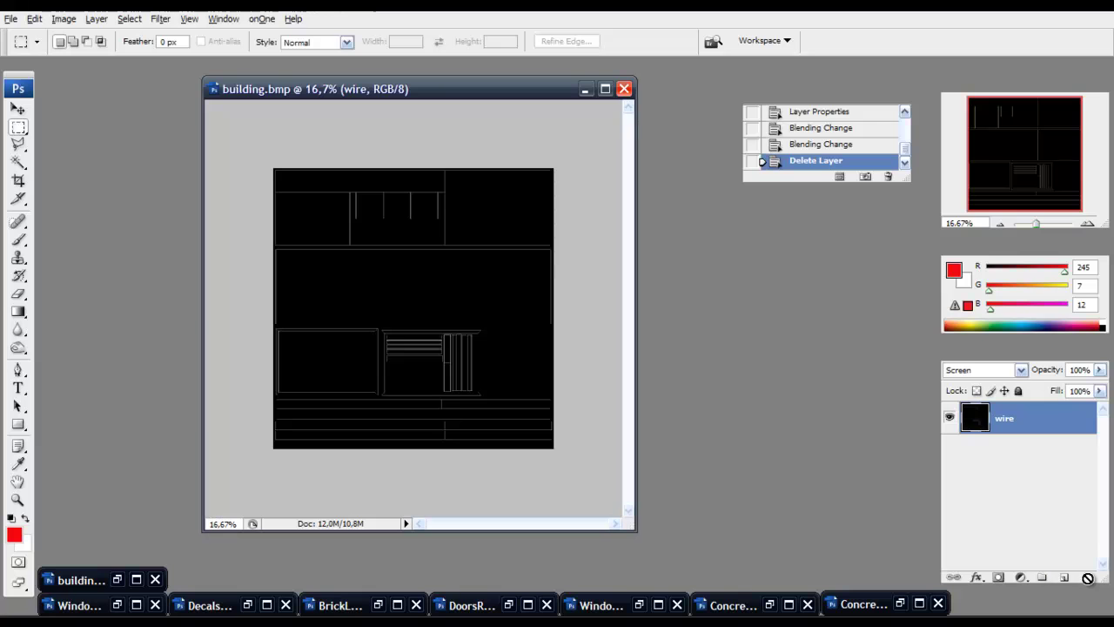
Step: Open building_AO.bmp again and update it from the changed copy on disk
{"action": "left_click", "coordinate": [85, 579]}
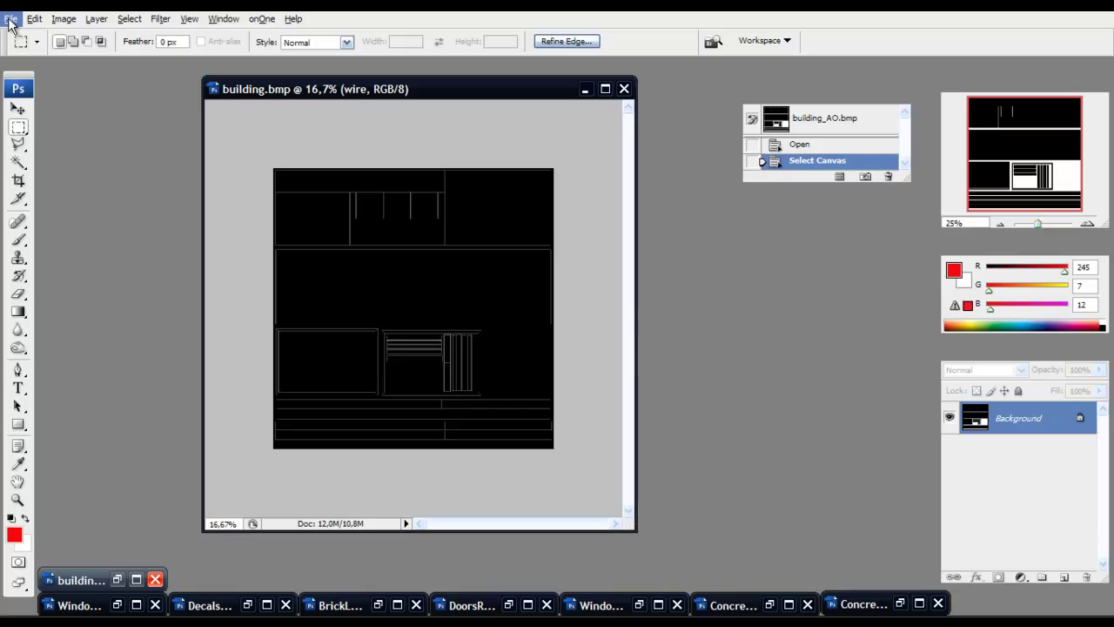
{"action": "double_click", "coordinate": [489, 87]}
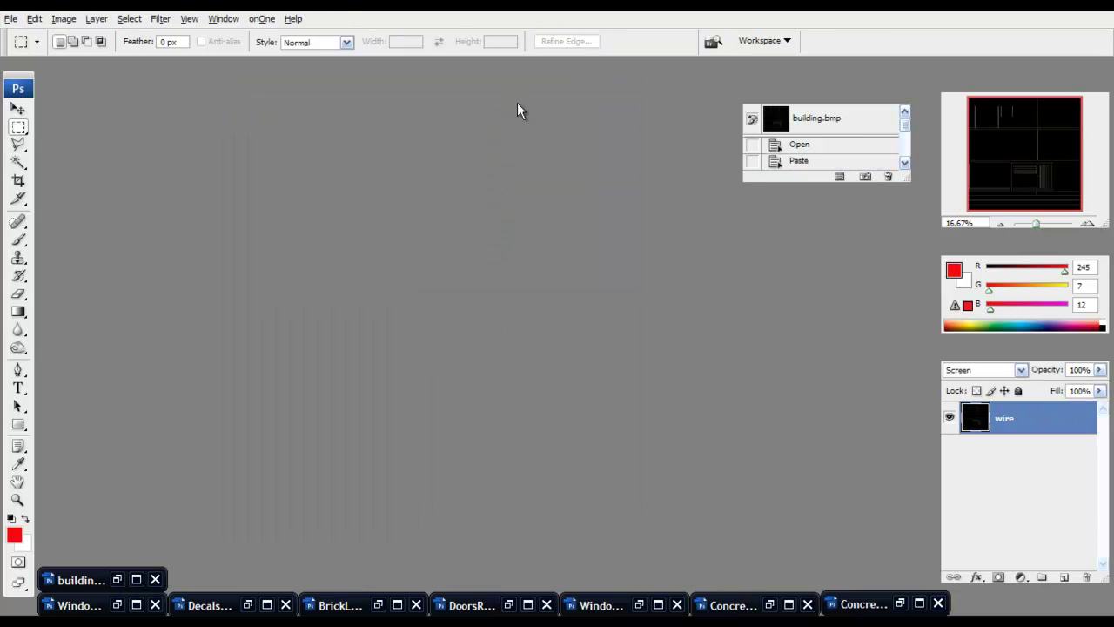
{"action": "left_click", "coordinate": [10, 18]}
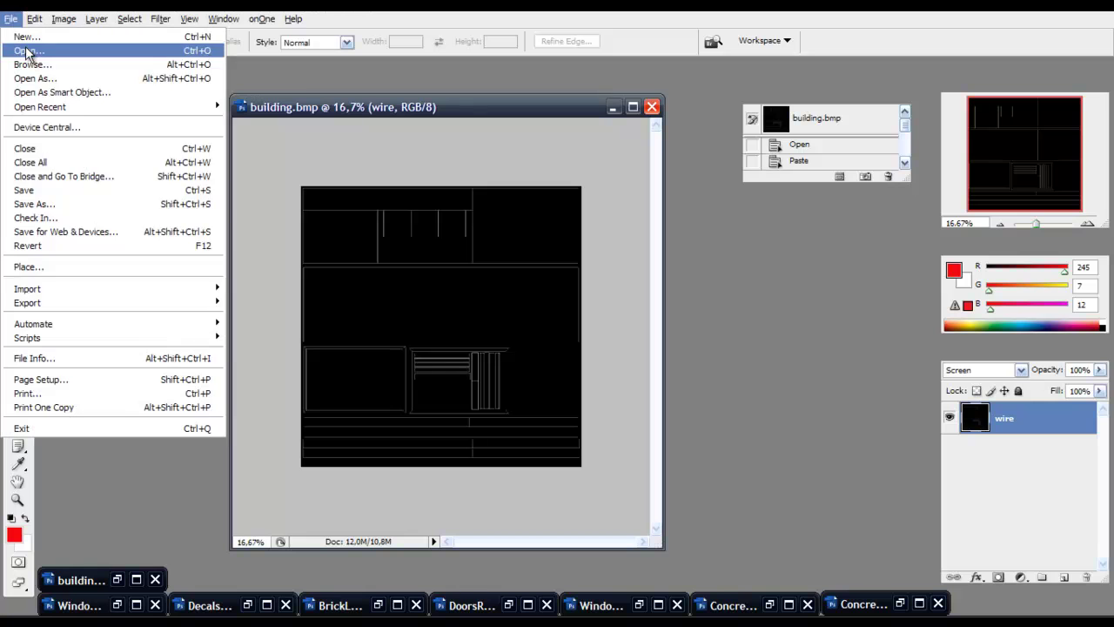
{"action": "left_click", "coordinate": [26, 51]}
{"action": "type", "text": "bu"}
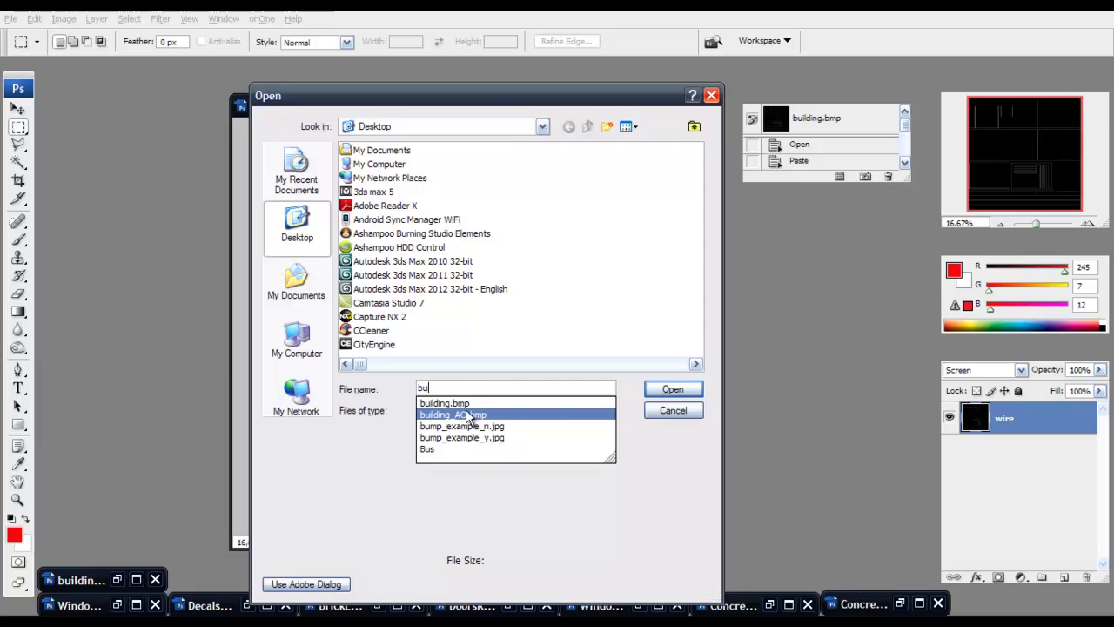
{"action": "left_click", "coordinate": [470, 416]}
{"action": "left_click", "coordinate": [666, 389]}
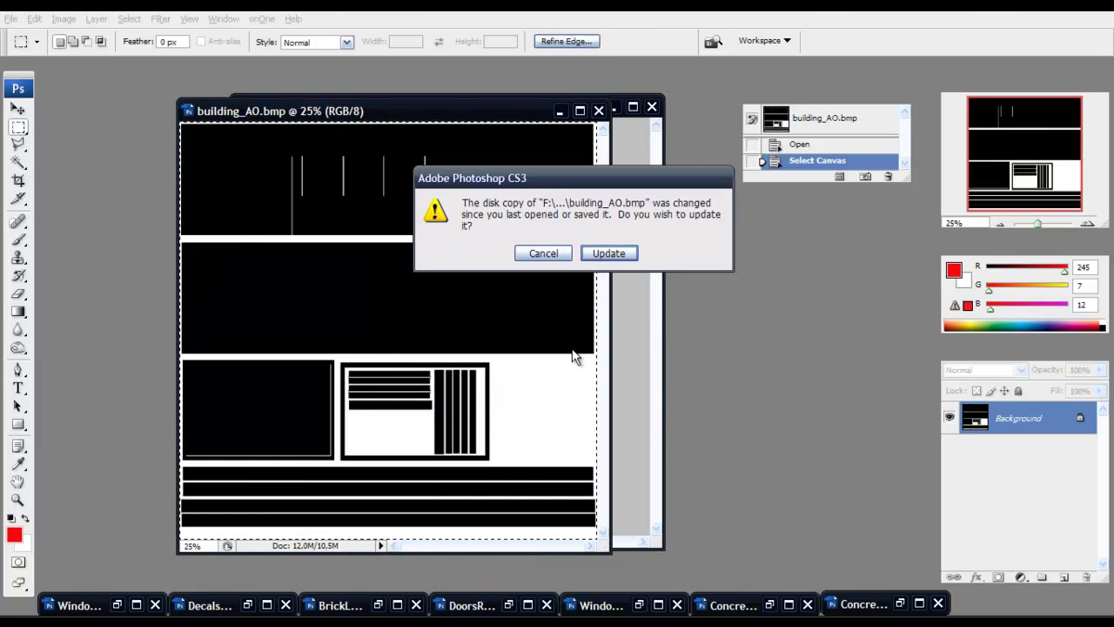
{"action": "left_click", "coordinate": [607, 254]}
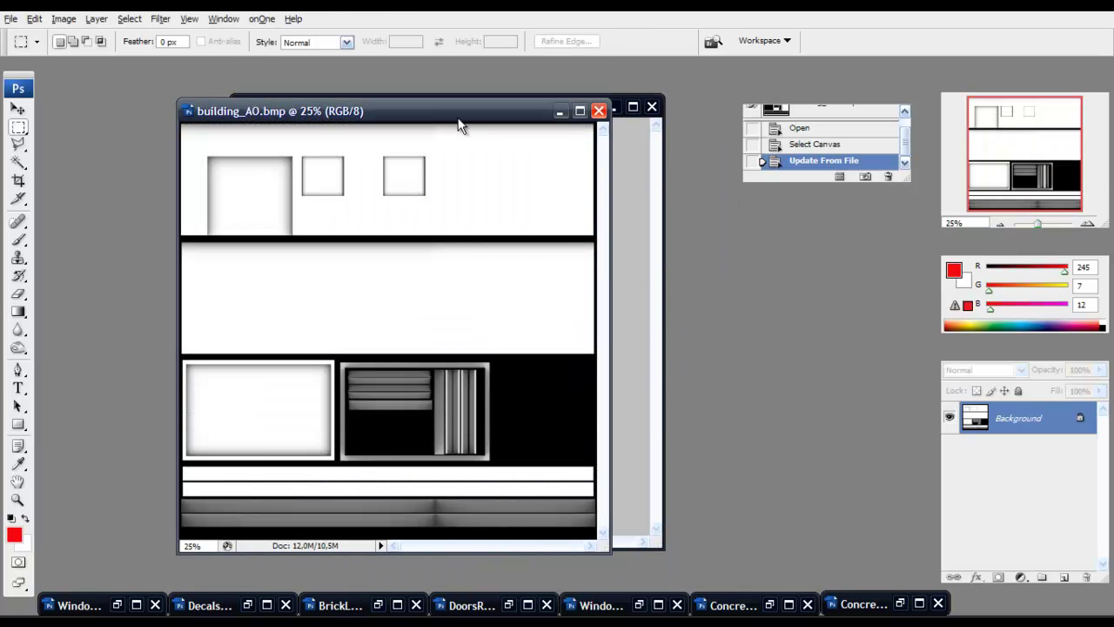
Step: Copy the entire updated building_AO.bmp image and close its document
{"action": "left_click_drag", "start_coordinate": [454, 109], "coordinate": [351, 107]}
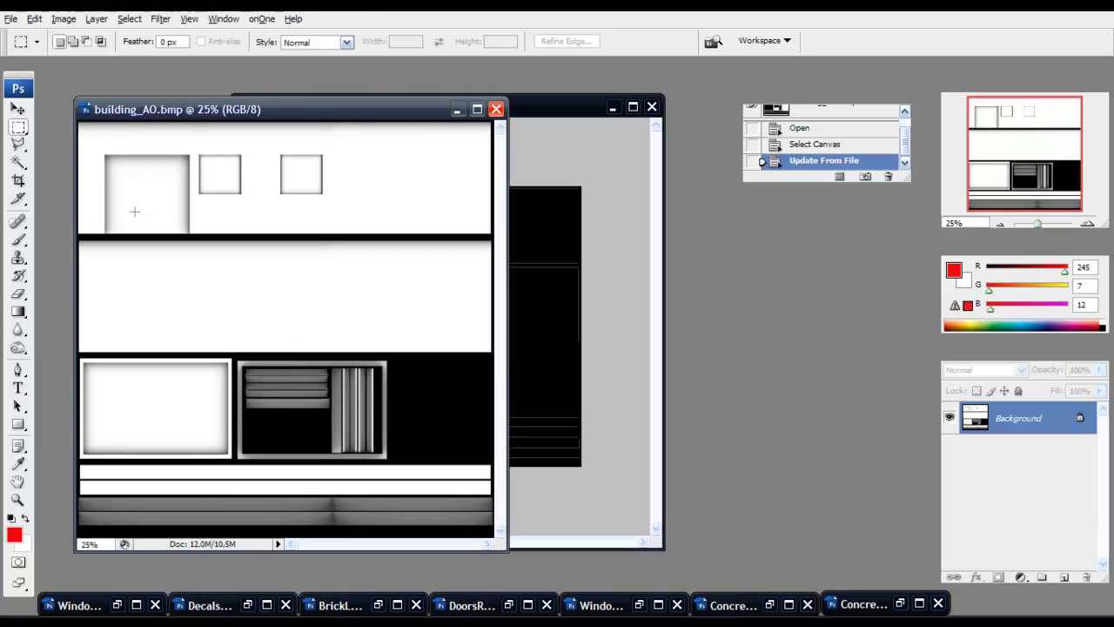
{"action": "key", "text": "ctrl+a"}
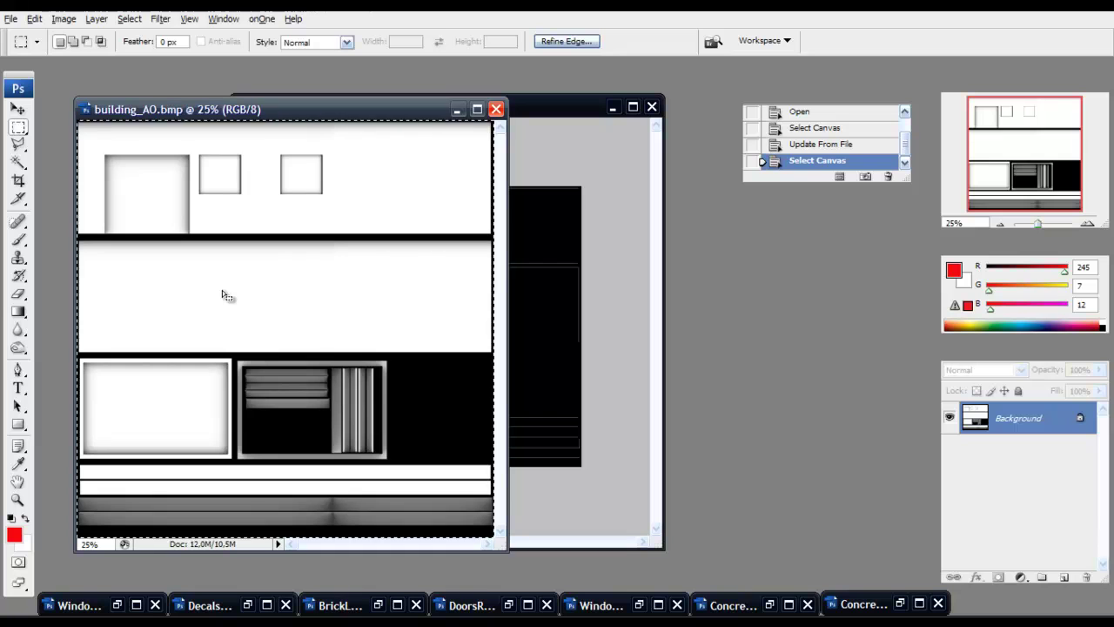
{"action": "left_click", "coordinate": [34, 20]}
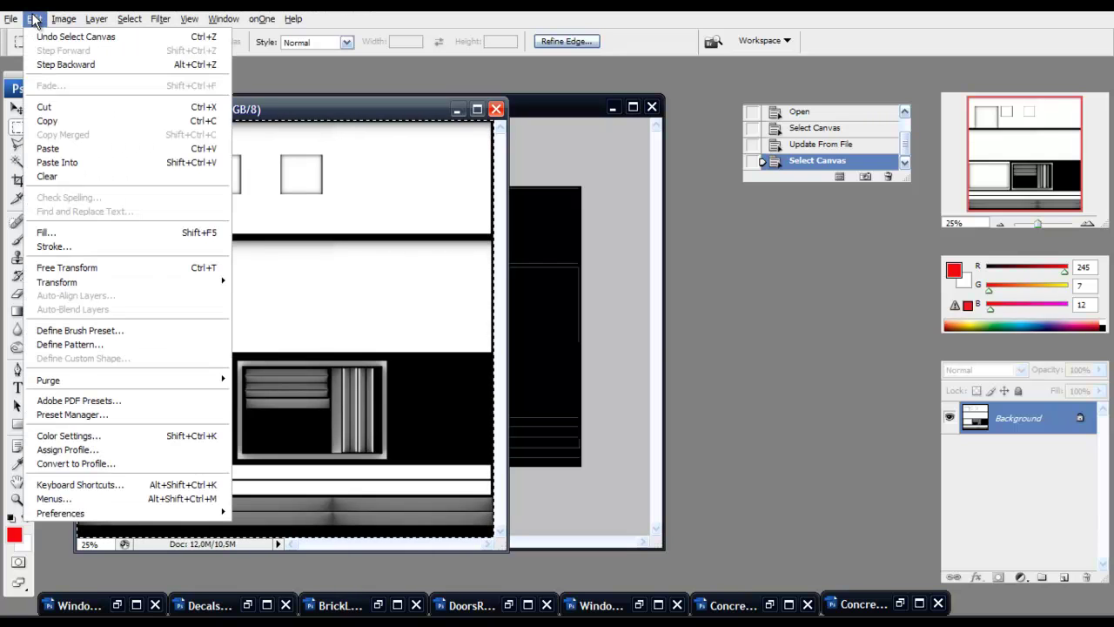
{"action": "left_click", "coordinate": [47, 120]}
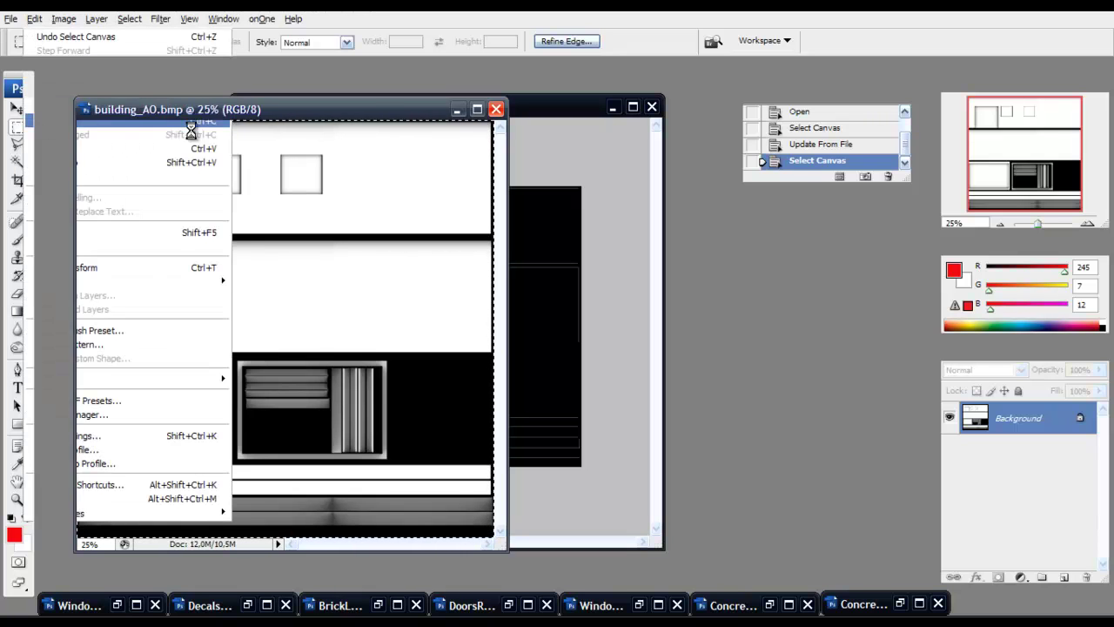
{"action": "left_click", "coordinate": [495, 109]}
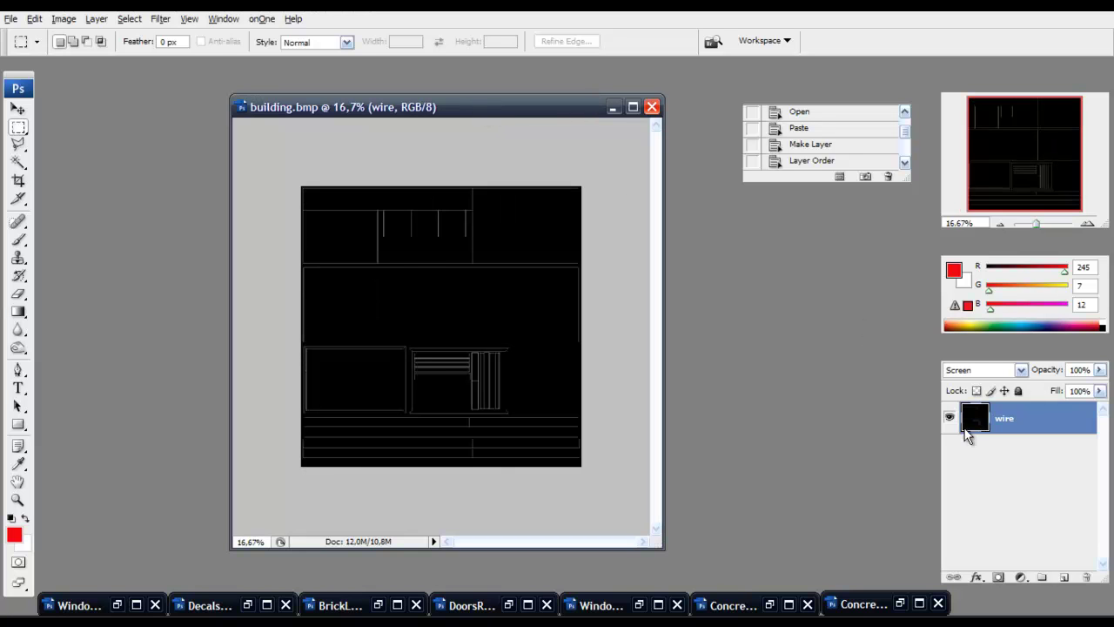
Step: Paste the copied occlusion image into building.bmp as a new layer and set its blending mode to Multiply
{"action": "left_click", "coordinate": [41, 24]}
{"action": "left_click", "coordinate": [85, 144]}
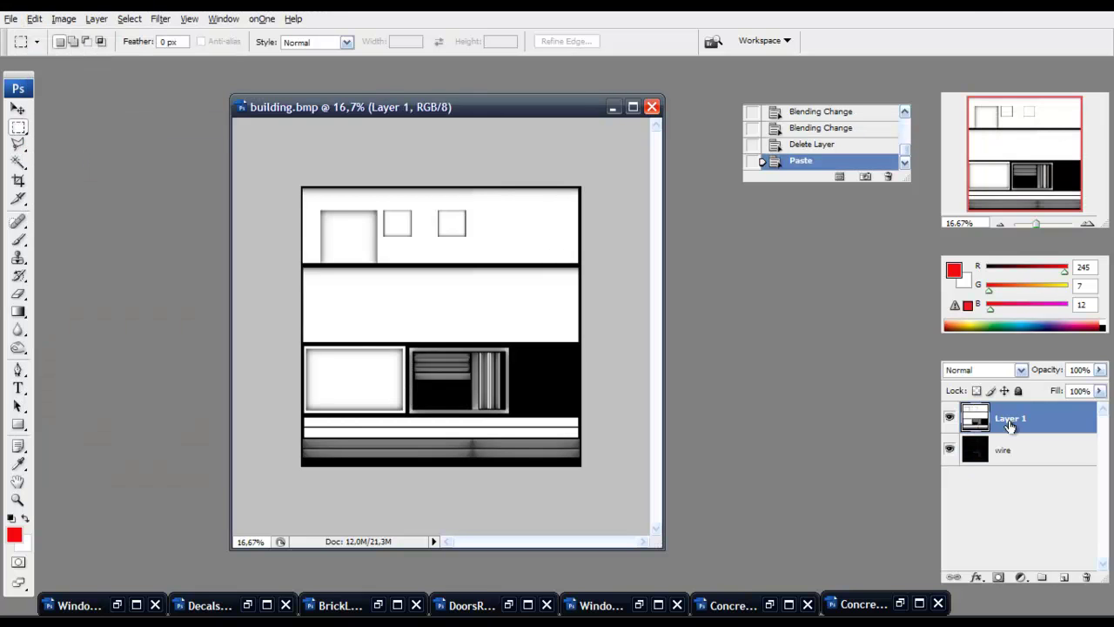
{"action": "left_click", "coordinate": [1020, 370]}
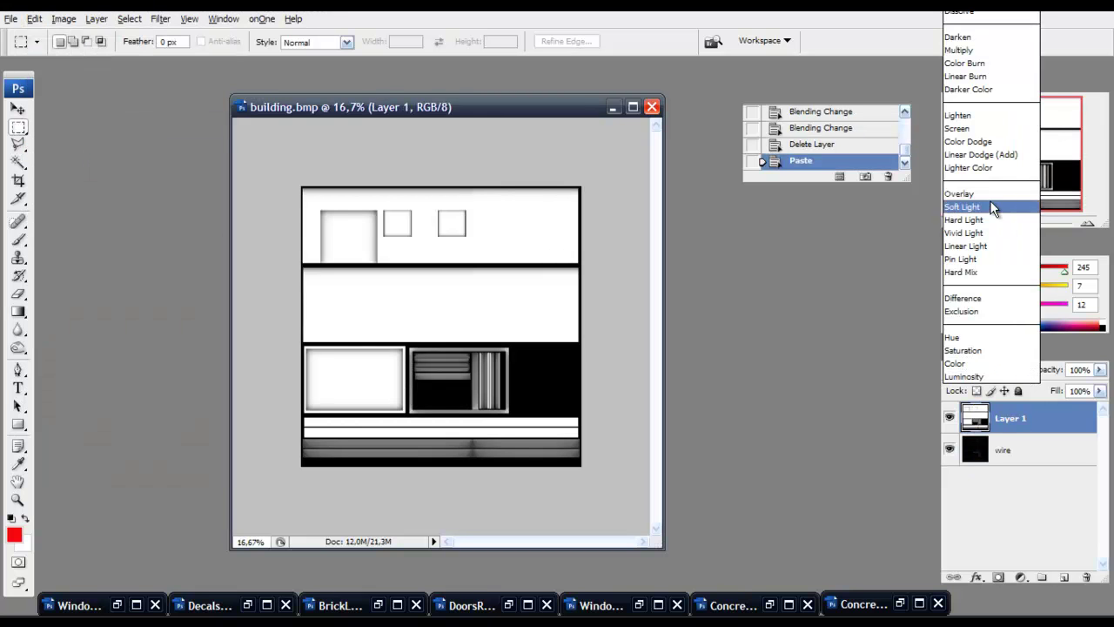
{"action": "left_click", "coordinate": [960, 50]}
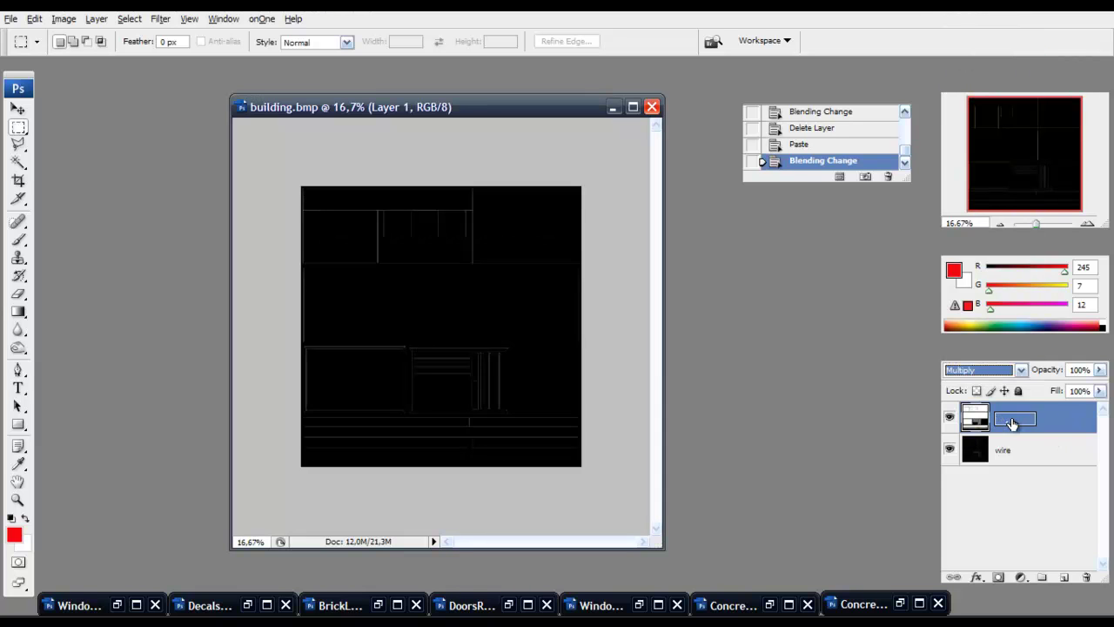
Step: Rename the pasted occlusion layer "AO map" and move it below the wire layer
{"action": "type", "text": "AO map"}
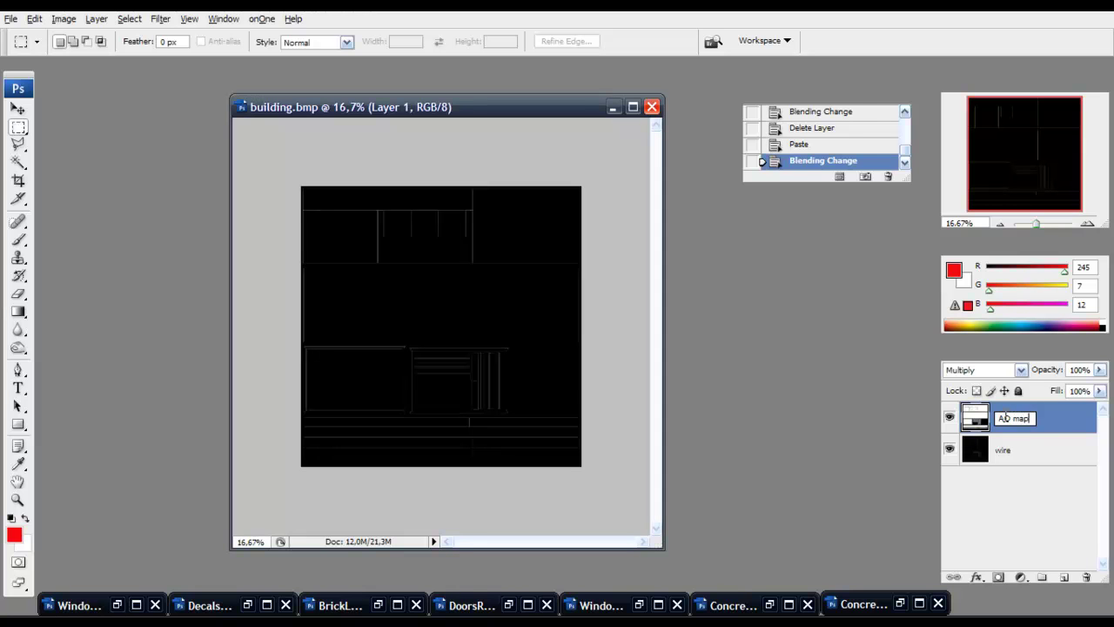
{"action": "key", "text": "Return"}
{"action": "left_click_drag", "start_coordinate": [1001, 419], "coordinate": [1012, 481]}
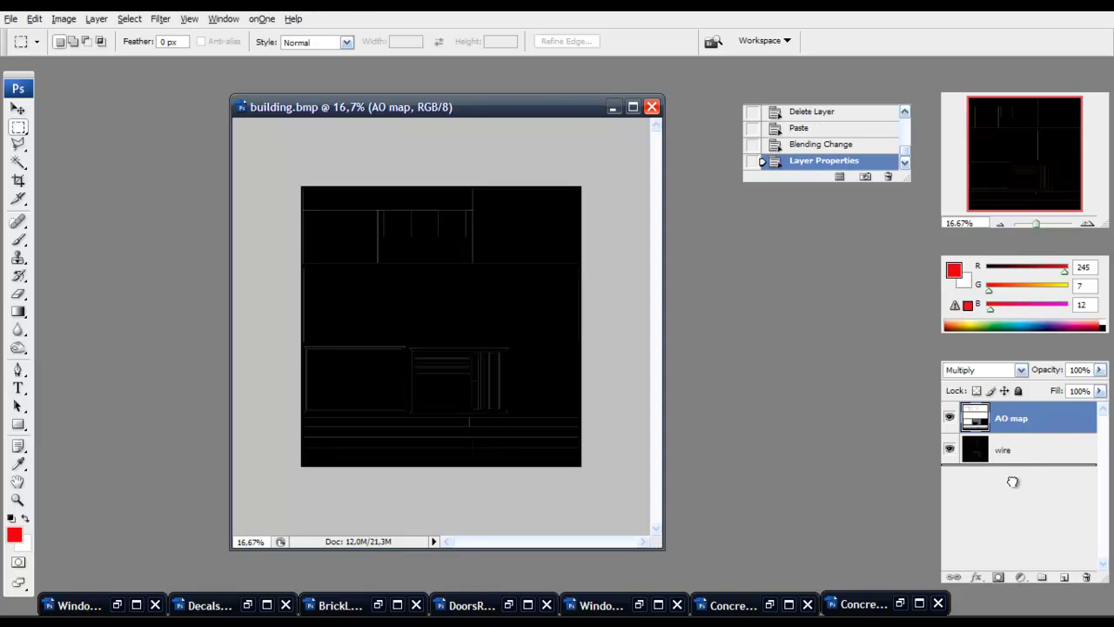